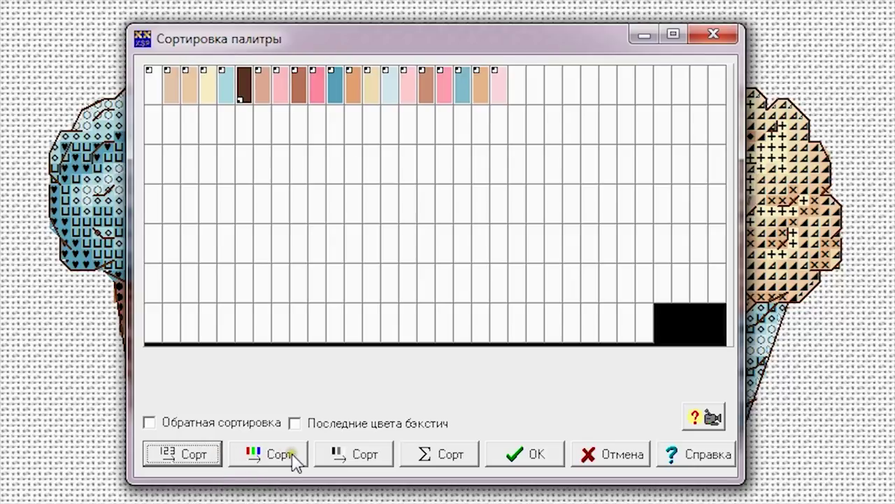
- Try sorting the palette by brightness and by stitch count
left_click(364, 454)
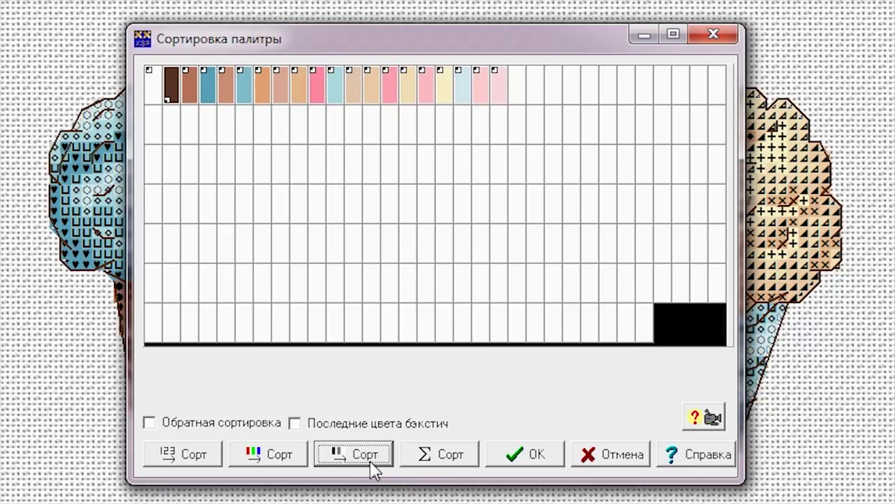
left_click(463, 462)
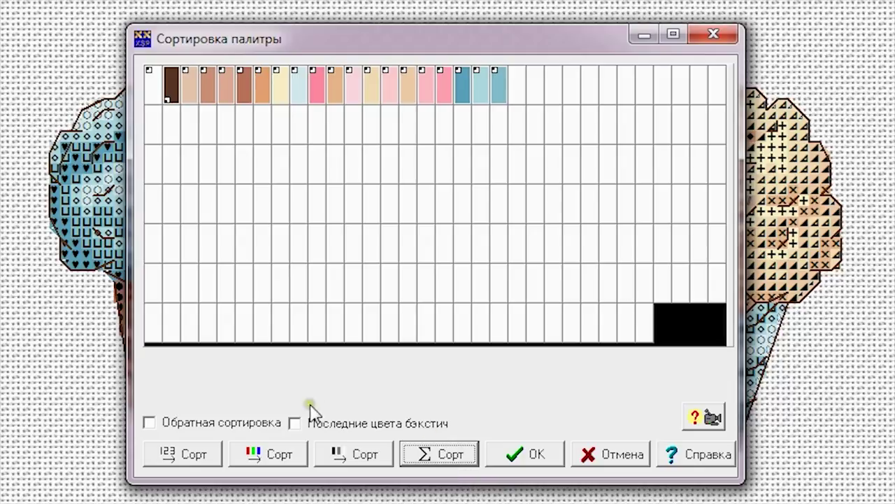
- Enable reverse sorting (Обратная сортировка) and sort the palette by number and by colour
left_click(242, 422)
left_click(196, 455)
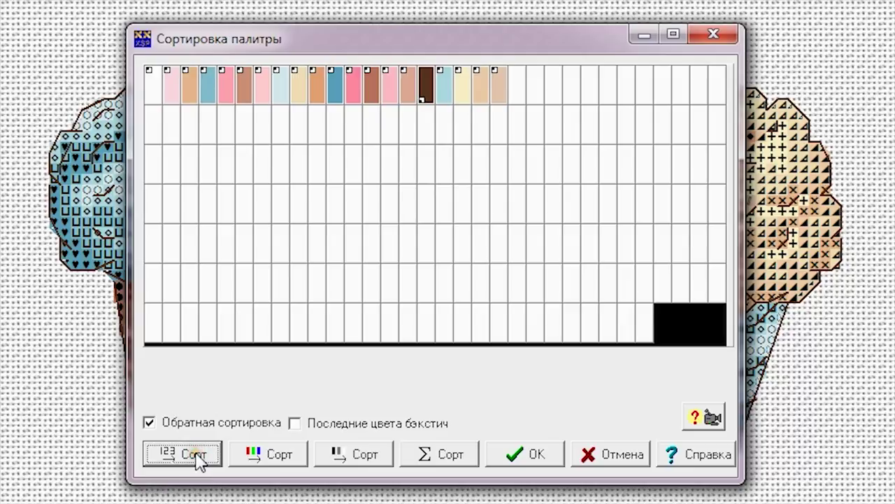
left_click(270, 463)
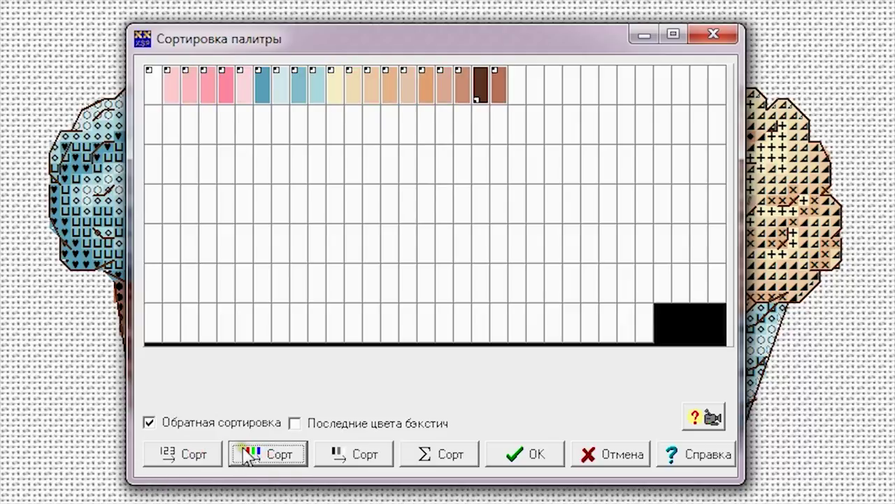
- Enable placing backstitch colours last (Последние цвета бэкстич) and re-sort the palette by number, colour, brightness and stitch count
left_click(310, 423)
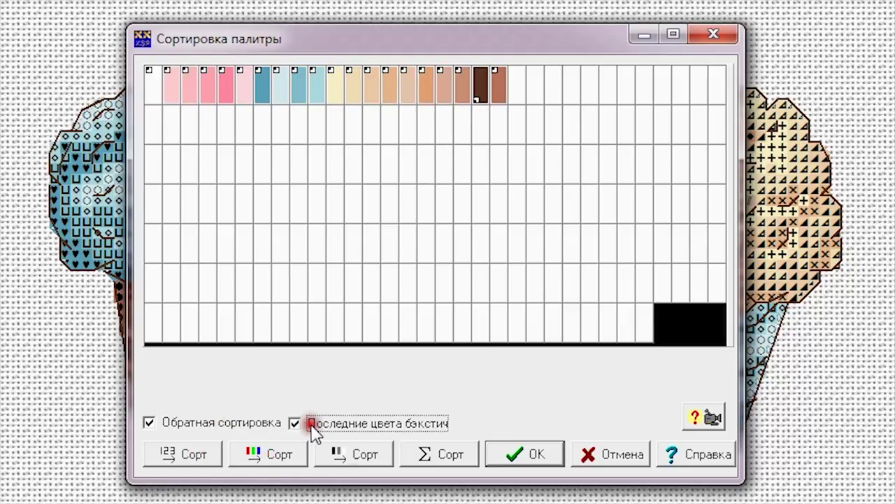
left_click(207, 463)
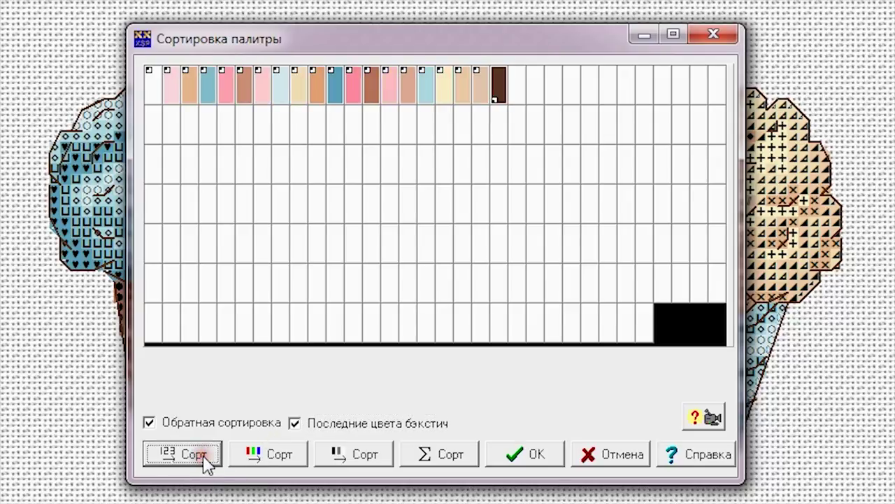
left_click(280, 463)
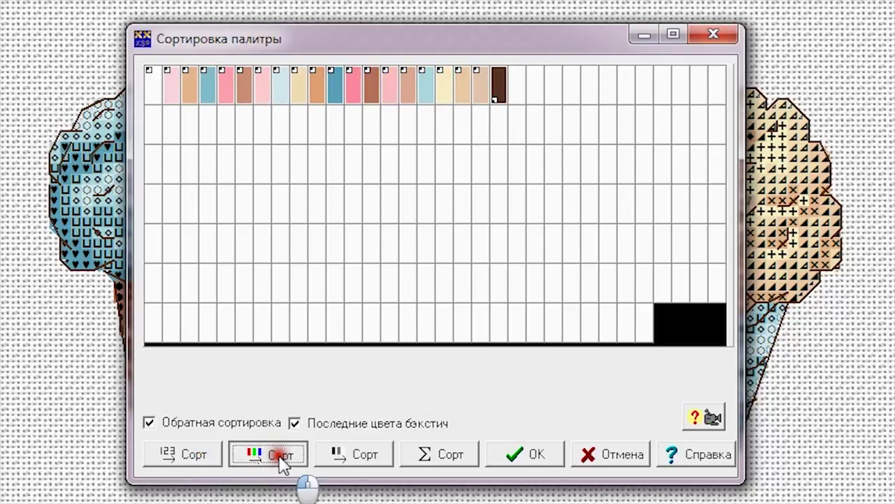
left_click(358, 463)
left_click(441, 463)
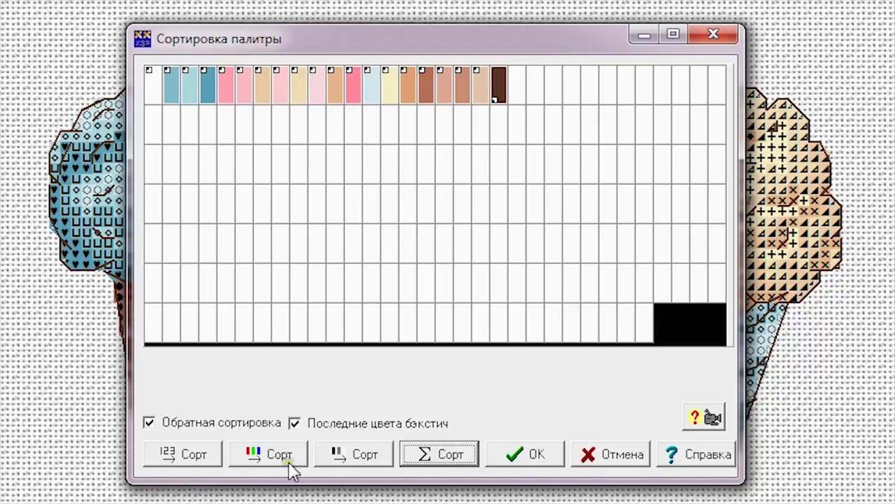
- Turn off reverse sorting and backstitch colours last, sort the palette by colour and apply the sorting
left_click(182, 423)
left_click(308, 423)
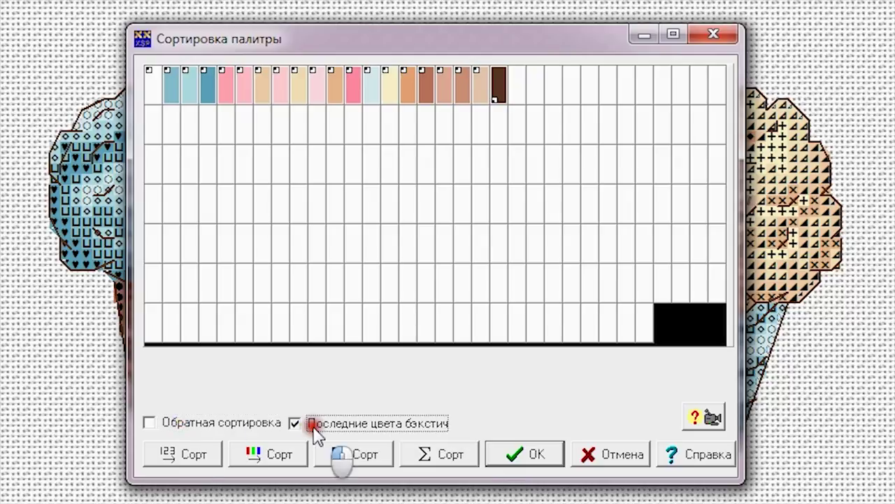
left_click(185, 454)
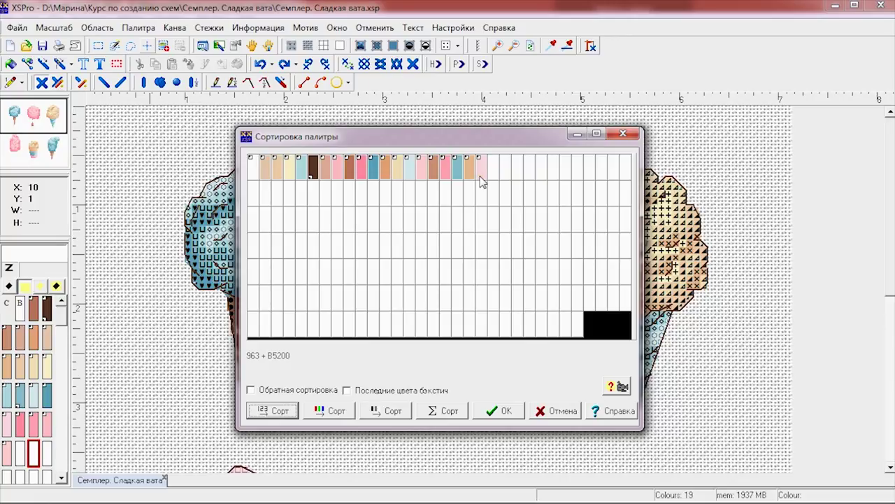
left_click(337, 411)
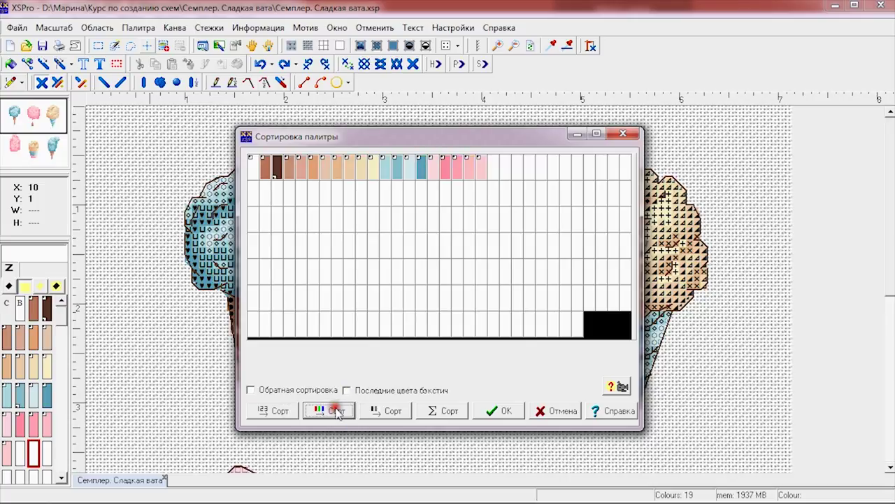
left_click(505, 412)
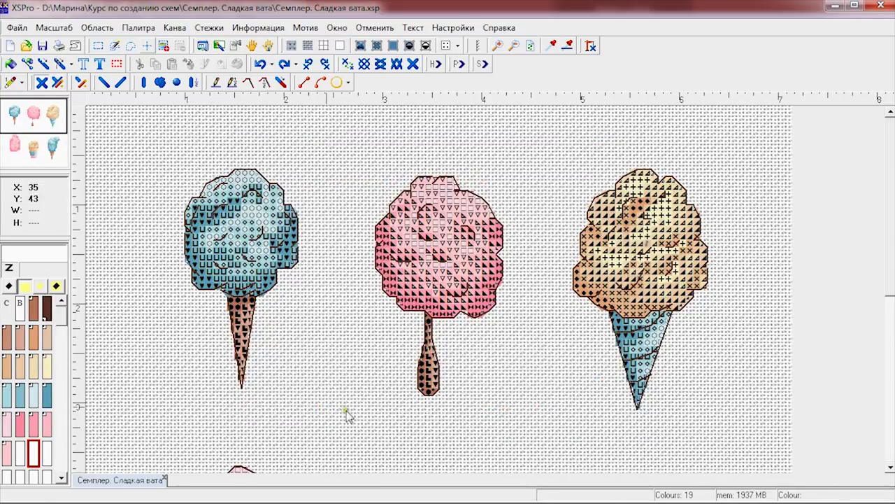
- Select the brown palette colour 3064 and turn on highlighting of the current colour in the pattern
left_click(35, 305)
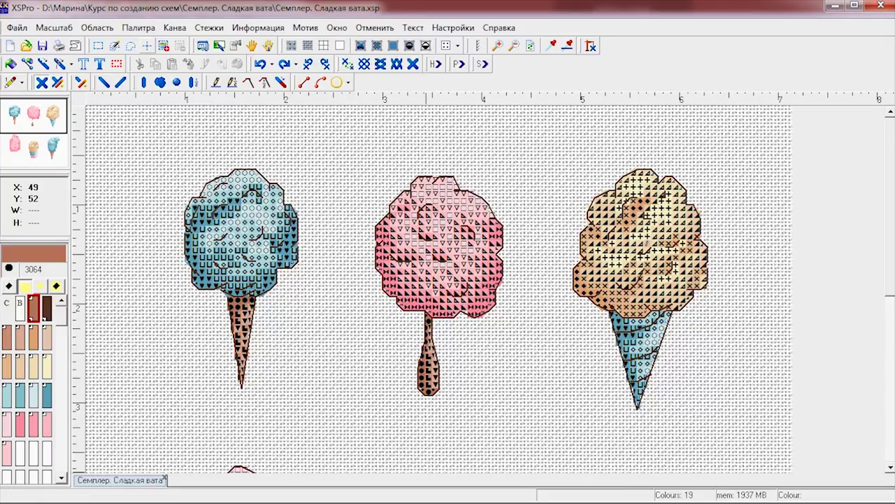
right_click(37, 315)
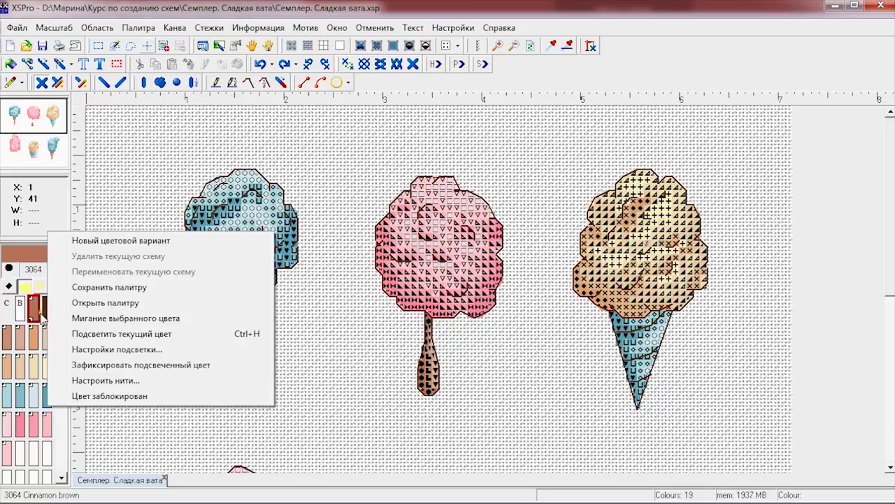
left_click(198, 339)
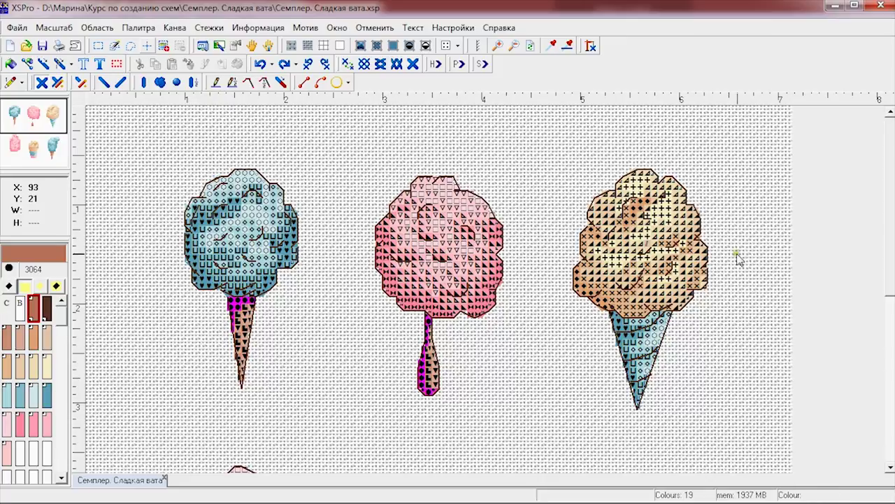
- Examine the lower row of motifs close up for isolated stitches highlighted in colour 3064
left_click_drag(887, 273, 888, 386)
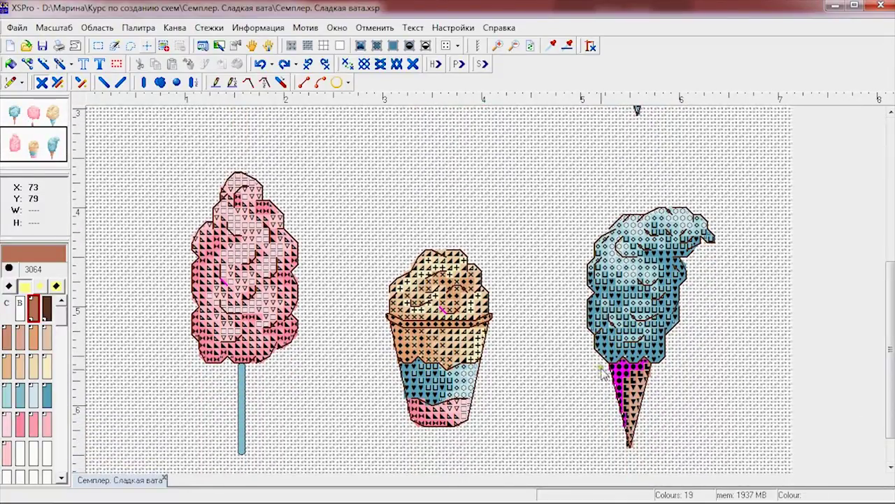
left_click(625, 441)
right_click(625, 439)
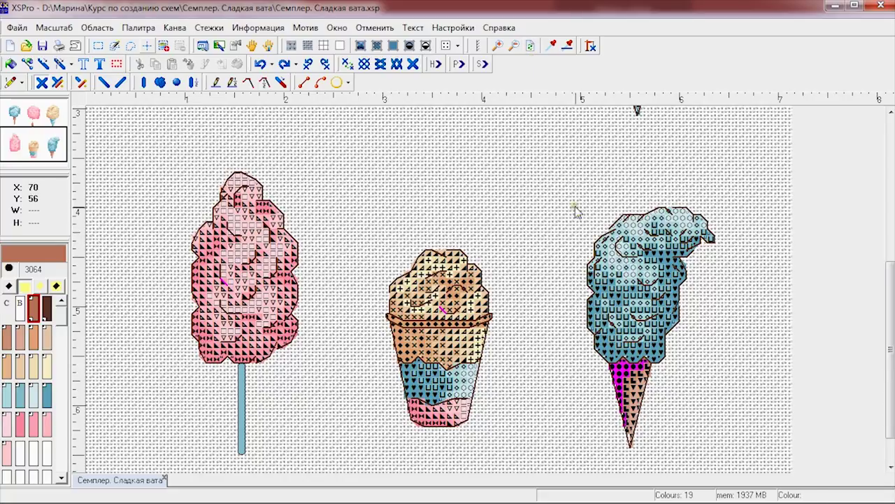
left_click(497, 48)
left_click(496, 47)
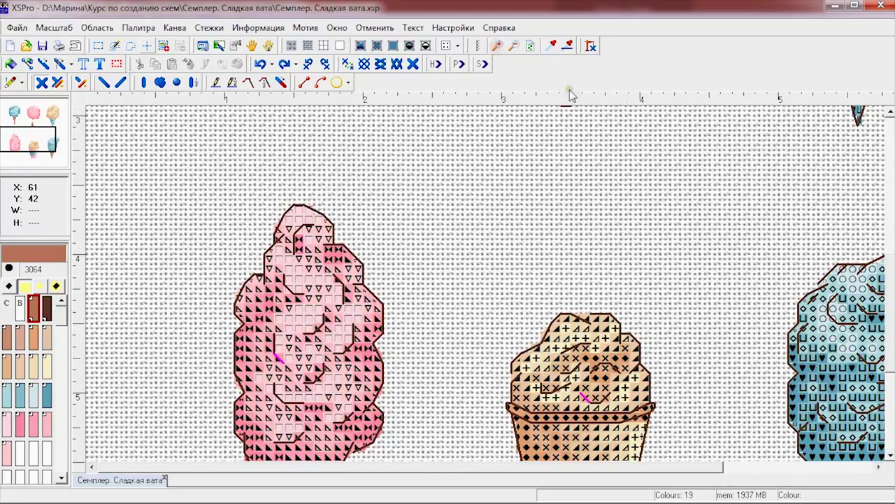
left_click(513, 46)
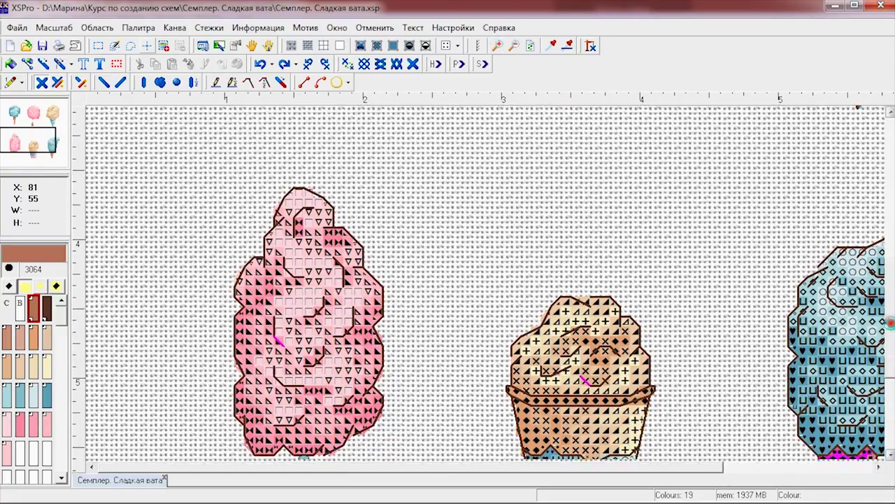
left_click(514, 45)
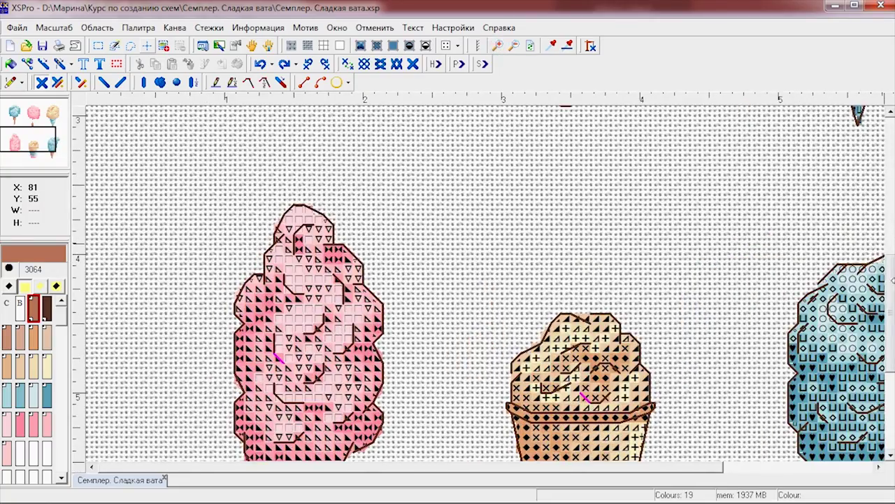
left_click_drag(892, 320, 892, 358)
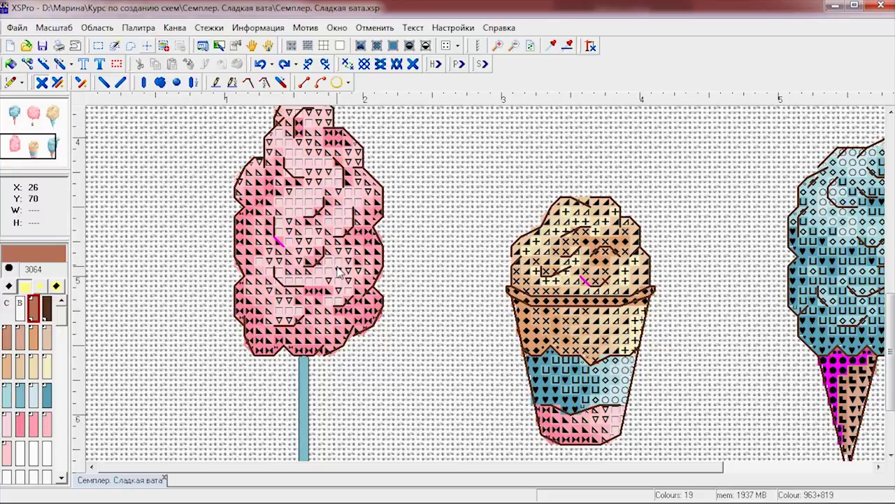
- Select the dark brown colour 801 and review its highlighted backstitch lines across both rows of motifs
left_click(46, 309)
left_click(281, 82)
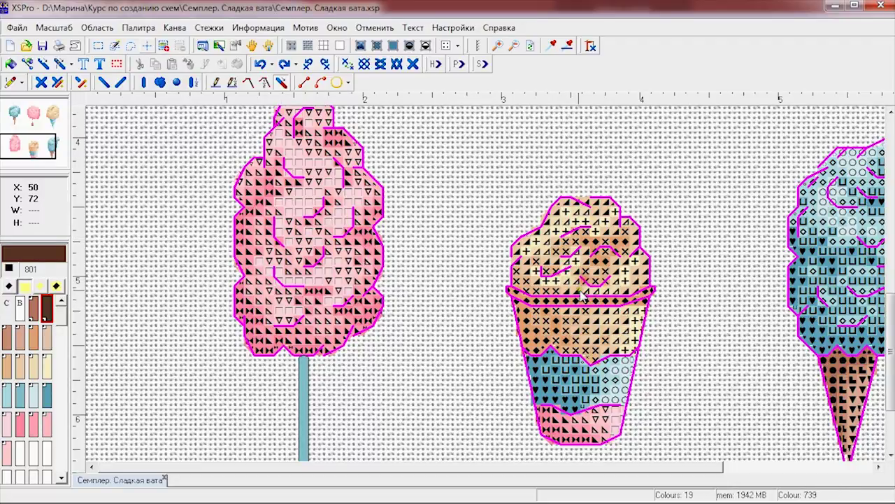
left_click(514, 45)
left_click(515, 45)
scroll(879, 350, "down", 10)
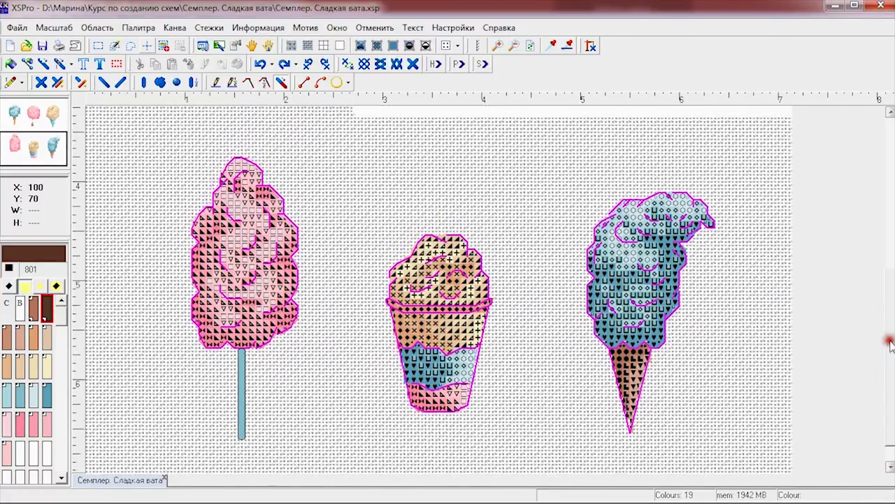
scroll(893, 203, "up", 1)
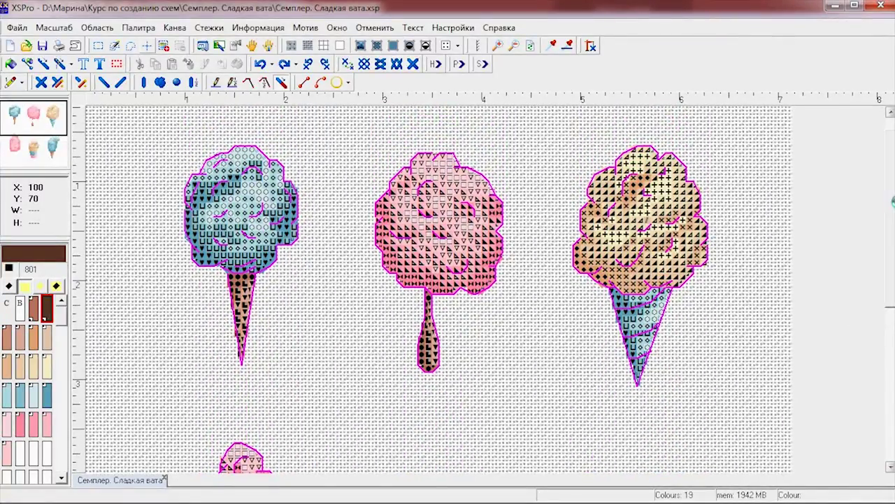
left_click_drag(893, 203, 893, 218)
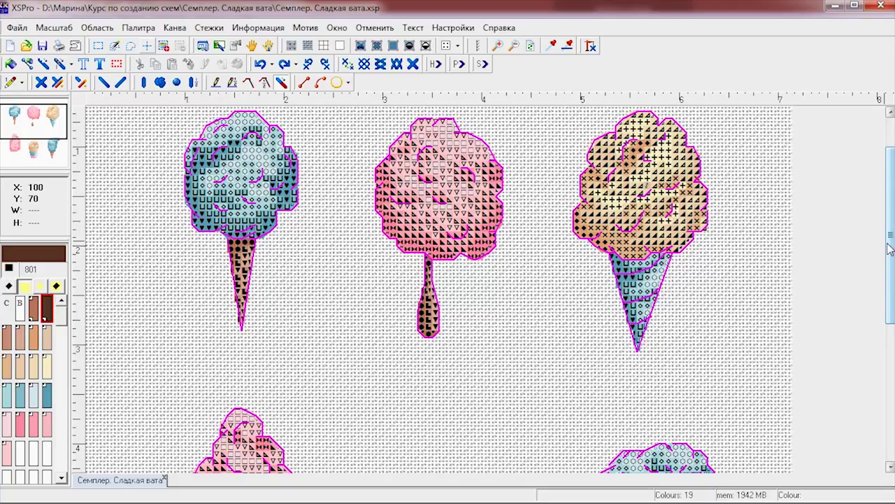
- Highlight the blended colour 3064 + 950 and display the pattern as realistic stitches without symbols
left_click(7, 338)
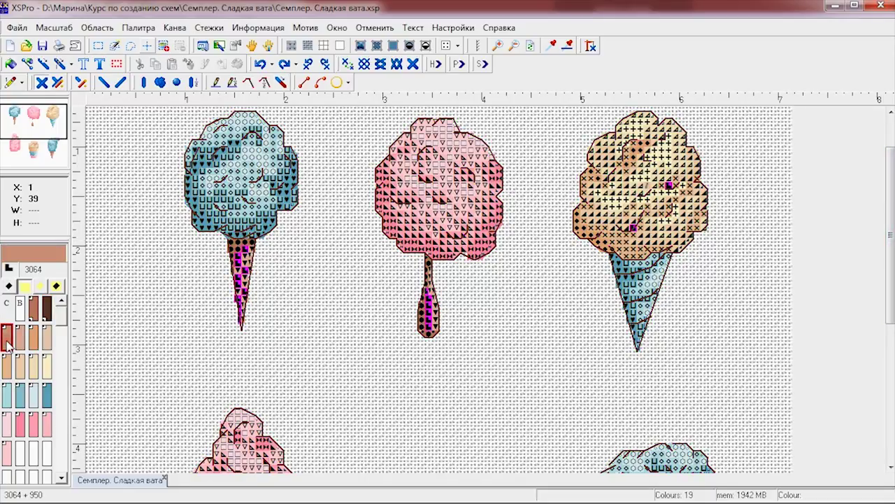
scroll(884, 262, "down", 1)
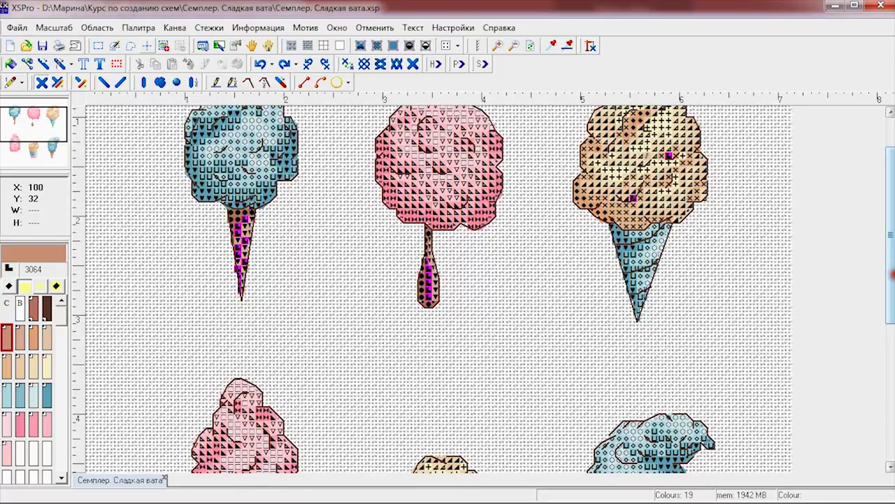
left_click(360, 45)
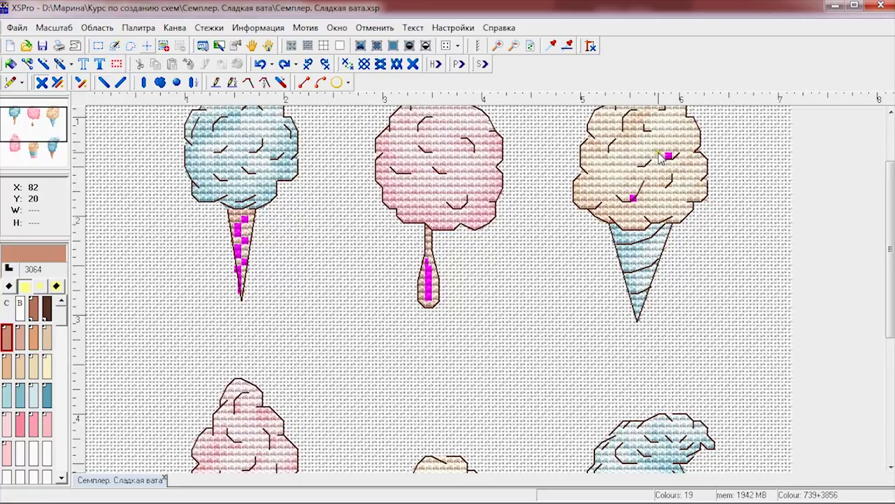
scroll(776, 269, "up", 3)
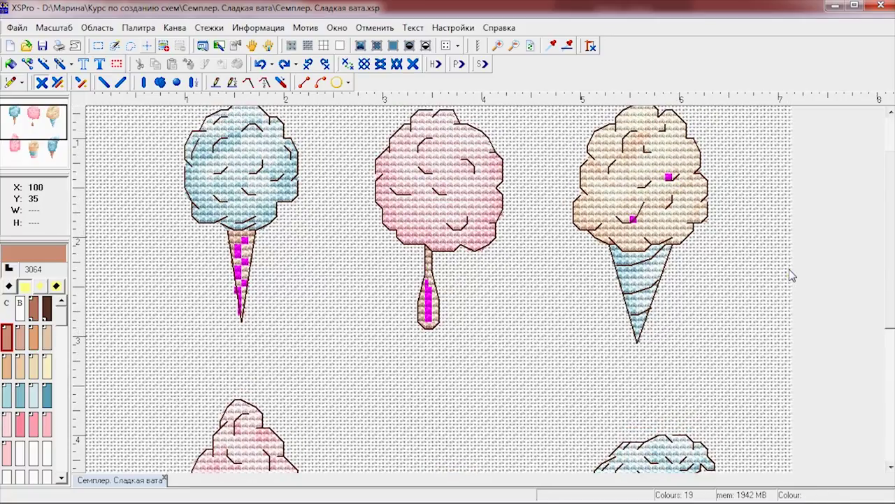
- Fix the highlight on colour 3064 + 950 so that it persists when another colour is selected
right_click(14, 336)
left_click(86, 389)
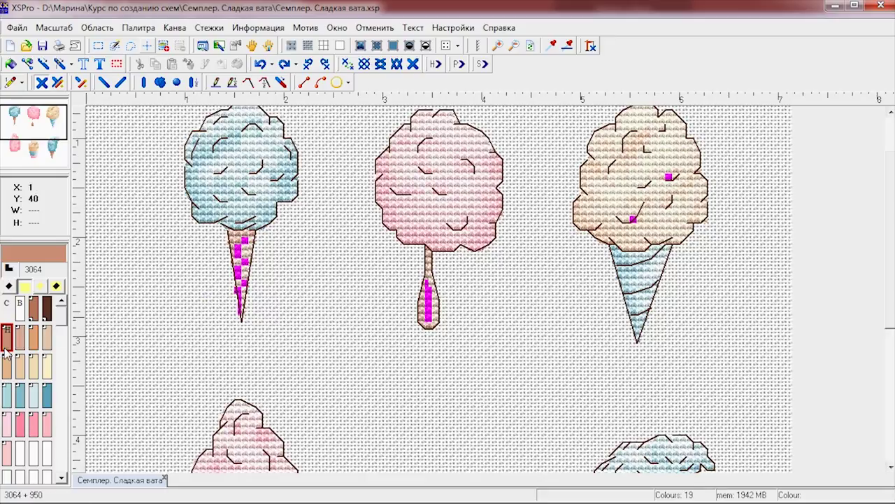
- Replace the two isolated highlighted stitches in the beige cotton candy with full cross stitches in the sampled colour 739 + 3856
left_click(551, 46)
left_click(677, 179)
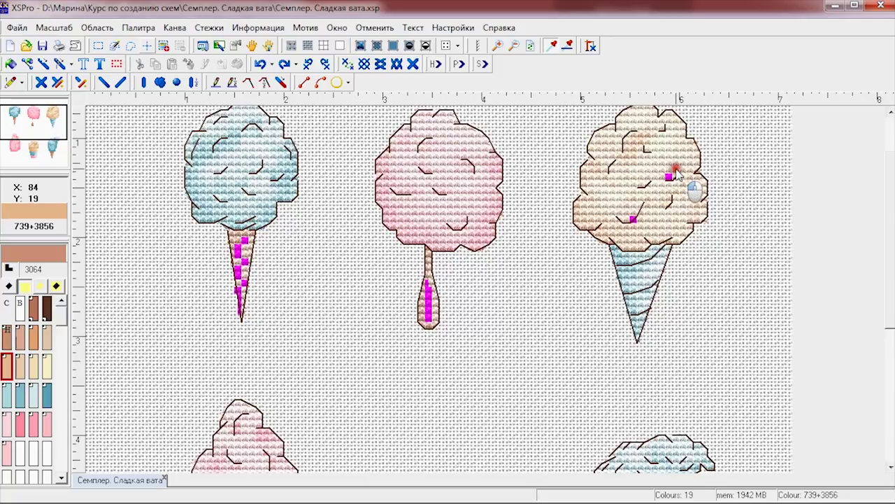
left_click(38, 83)
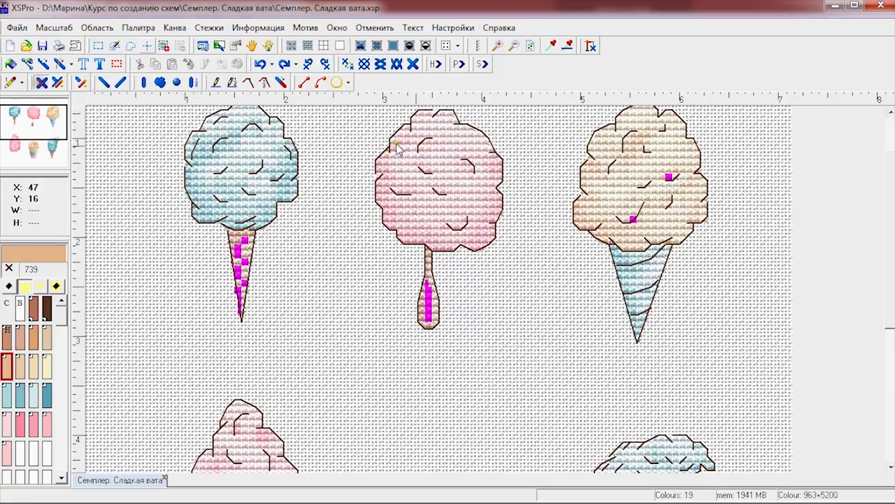
left_click(551, 49)
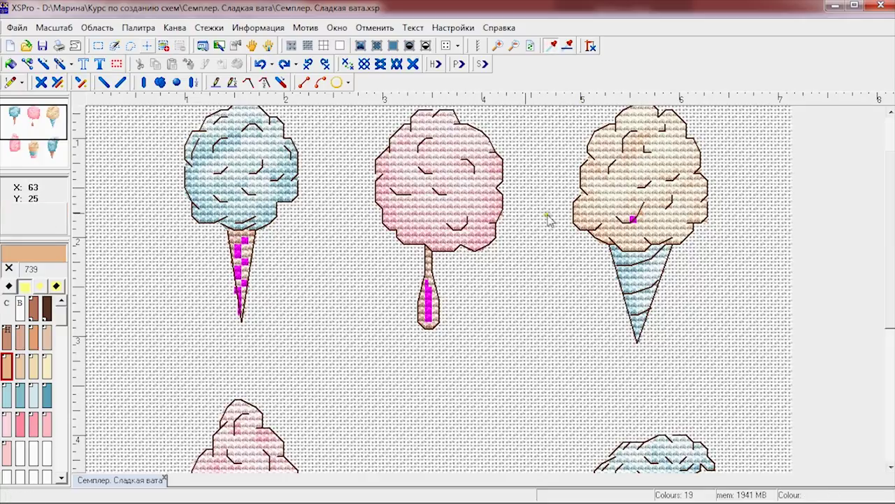
left_click(635, 220)
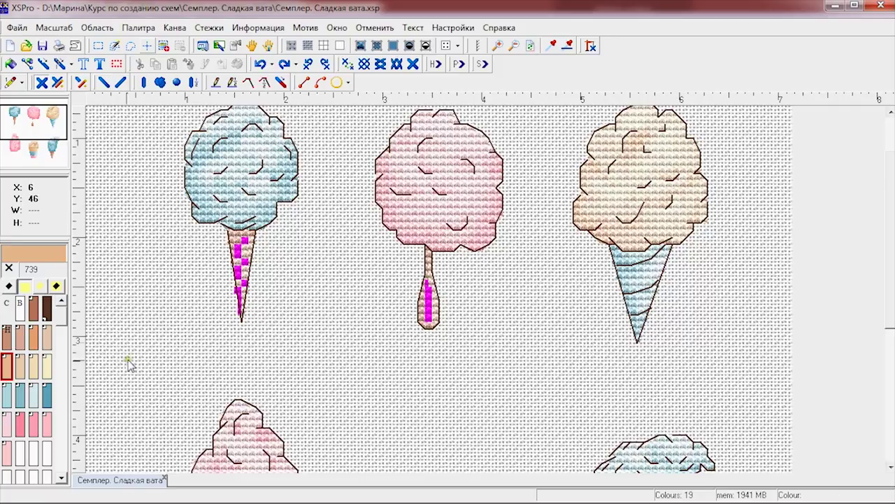
- Release the fixed highlight on colour 3064 + 950 and turn current-colour highlighting back on
right_click(9, 337)
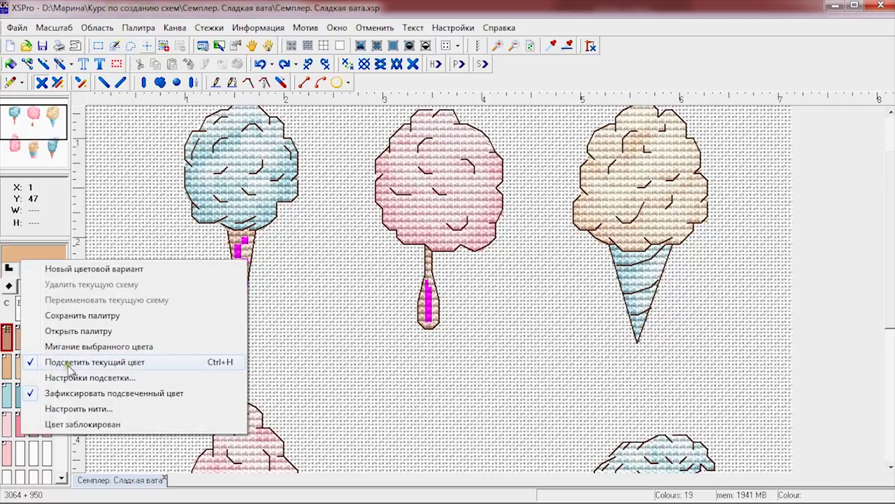
left_click(70, 363)
right_click(9, 337)
left_click(63, 393)
right_click(14, 342)
left_click(80, 361)
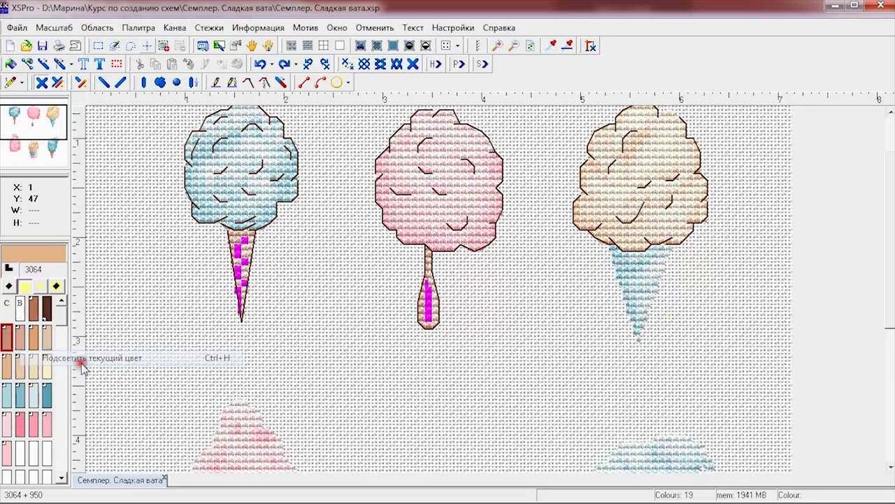
- Select the next two palette colours, 950 and 3856, in turn and check their highlighted stitches for strays
left_click(23, 340)
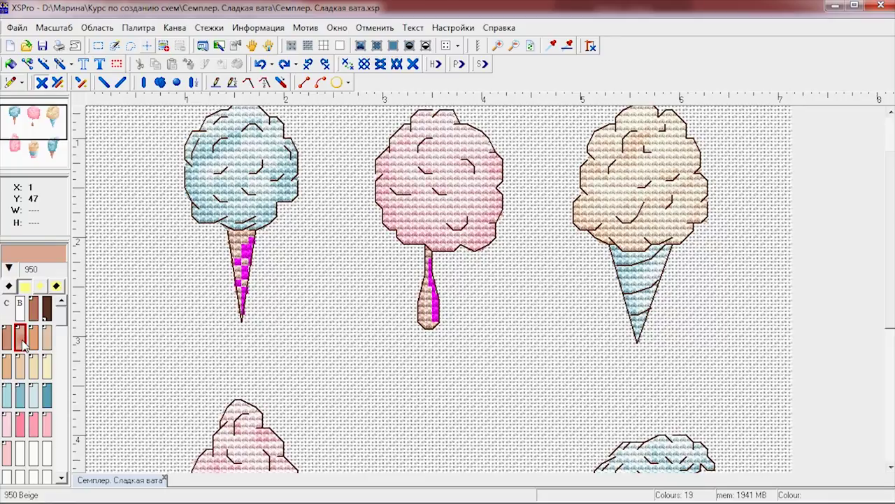
left_click(33, 341)
scroll(808, 273, "down", 5)
scroll(807, 273, "up", 5)
scroll(807, 274, "down", 5)
scroll(438, 289, "up", 5)
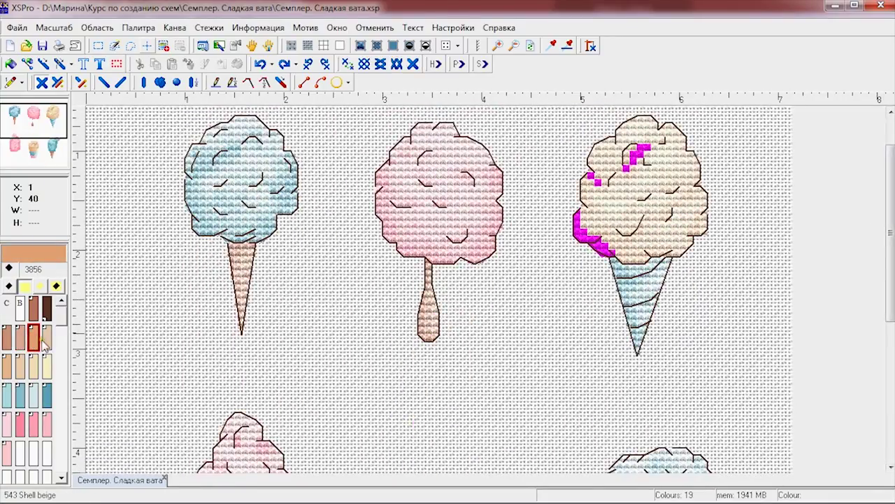
- Highlight colour 543 and replace its isolated stitch in the upper beige cotton candy with a sampled neighbouring colour
left_click(46, 339)
scroll(774, 304, "up", 1)
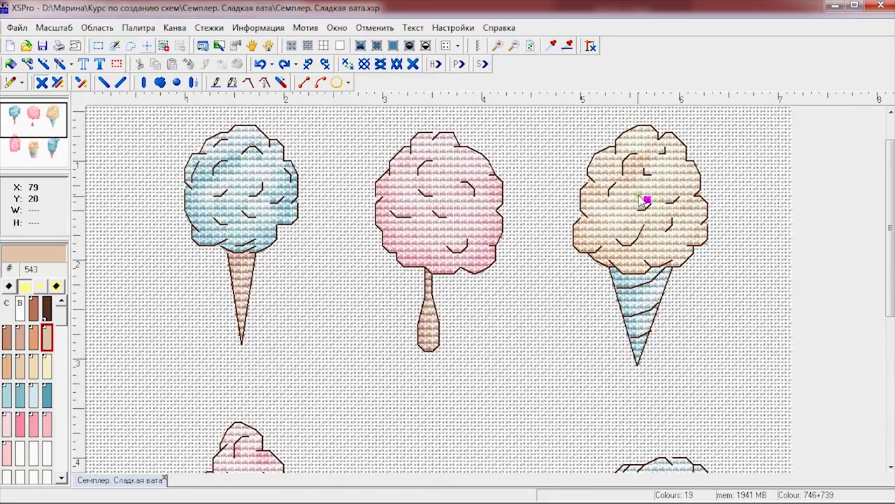
mouse_move(891, 256)
left_mouse_down()
mouse_move(892, 381)
mouse_move(888, 258)
left_mouse_up()
left_click(552, 46)
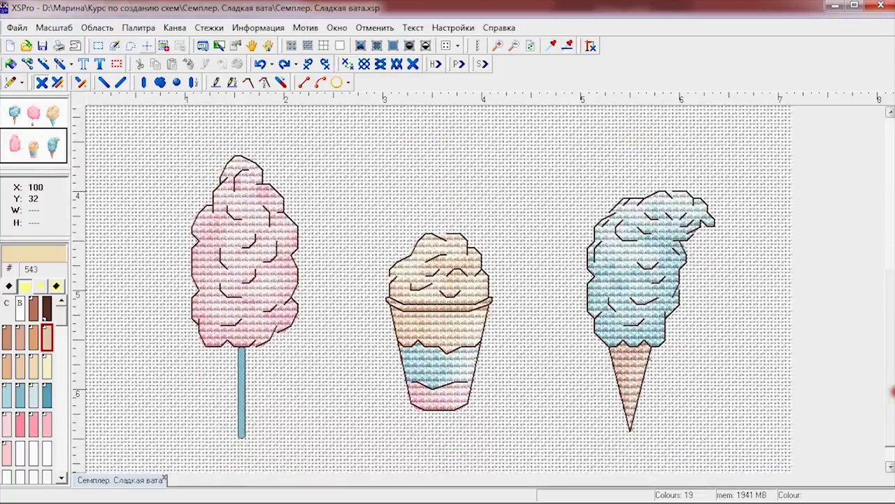
- Go through the beige and cream colours from 739 to 746, checking the highlighted stitches in the beige motifs of both rows
left_click_drag(892, 315, 893, 364)
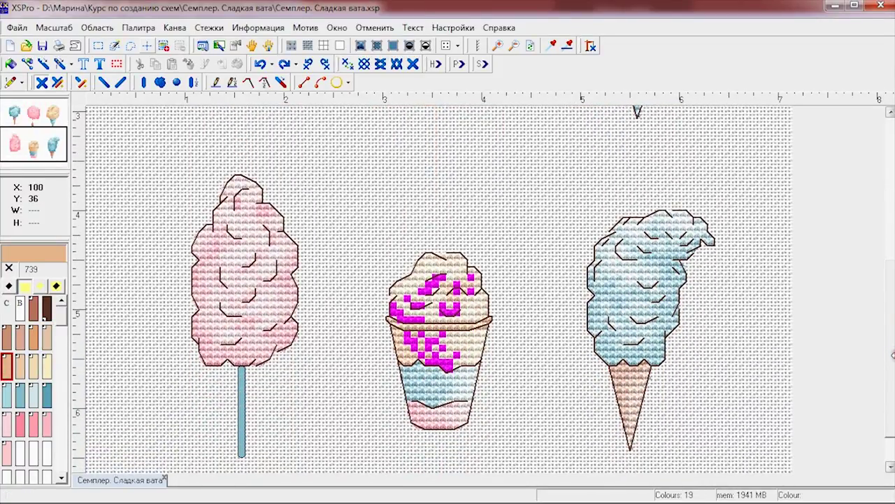
left_click(20, 367)
mouse_move(893, 388)
left_mouse_down()
mouse_move(893, 262)
mouse_move(890, 387)
left_mouse_up()
left_click(33, 365)
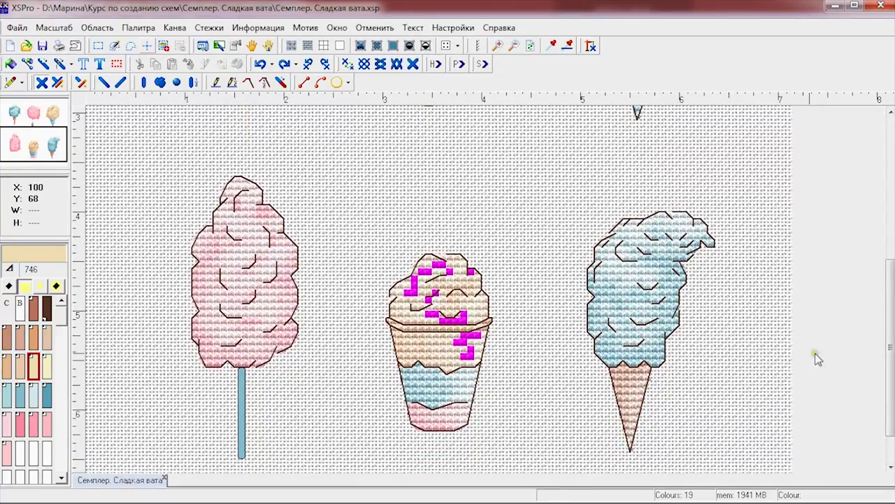
left_click(497, 45)
left_click_drag(890, 321, 891, 182)
left_click_drag(592, 472, 745, 476)
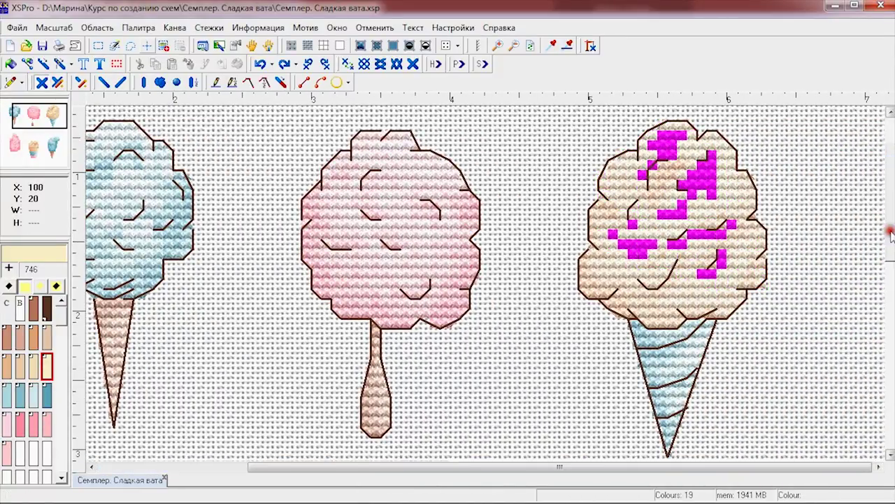
left_click_drag(890, 184, 885, 384)
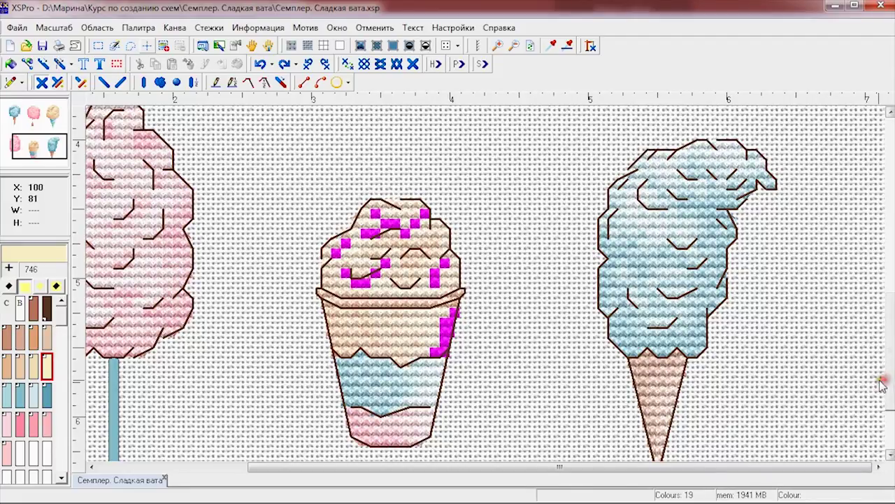
left_click_drag(515, 473, 434, 473)
- Go through the four blue colours from 747 to 3766, checking their highlighted stitches in both rows of motifs
left_click(6, 396)
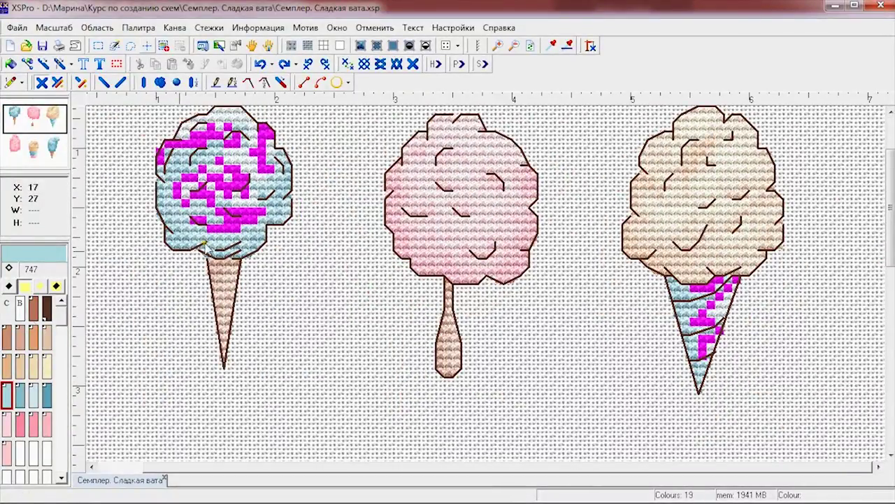
left_click(19, 395)
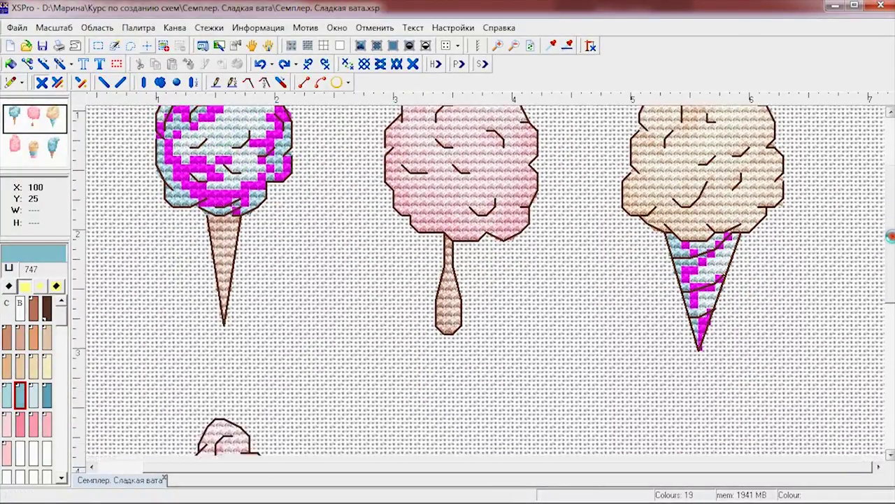
scroll(482, 279, "down", 3)
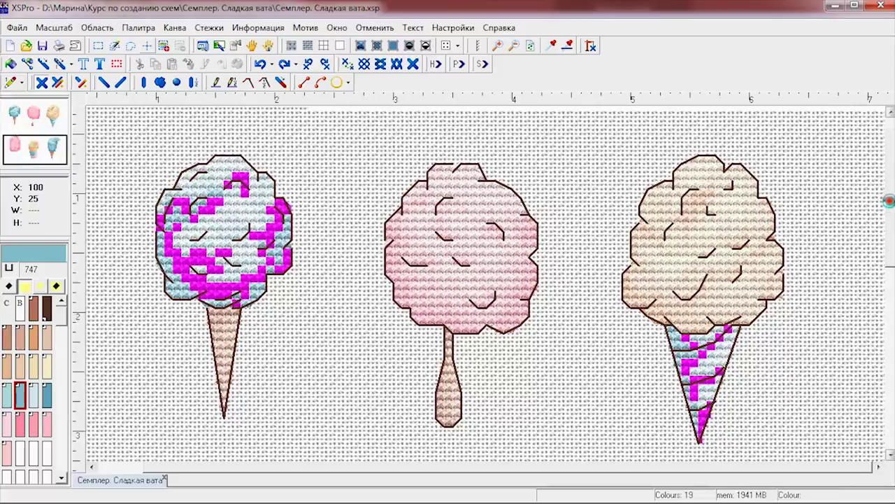
left_click(34, 396)
scroll(483, 280, "down", 5)
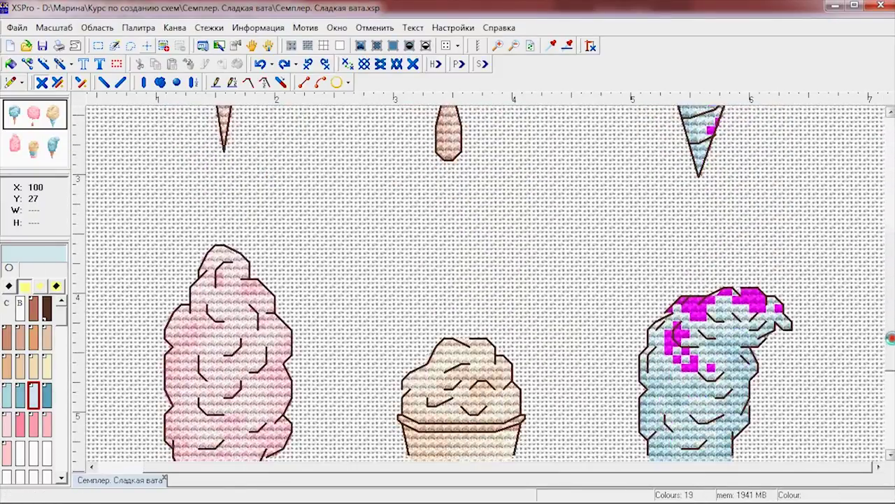
scroll(483, 279, "down", 5)
left_click(47, 395)
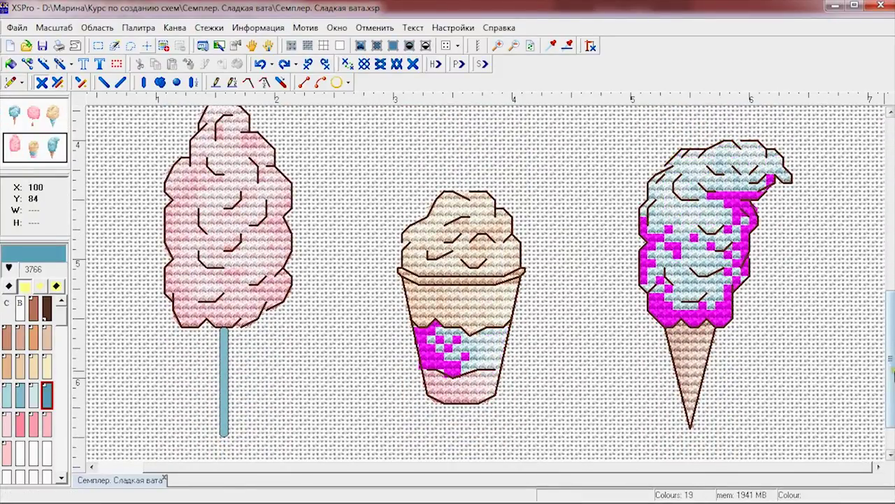
scroll(892, 374, "up", 5)
left_click_drag(892, 253, 892, 199)
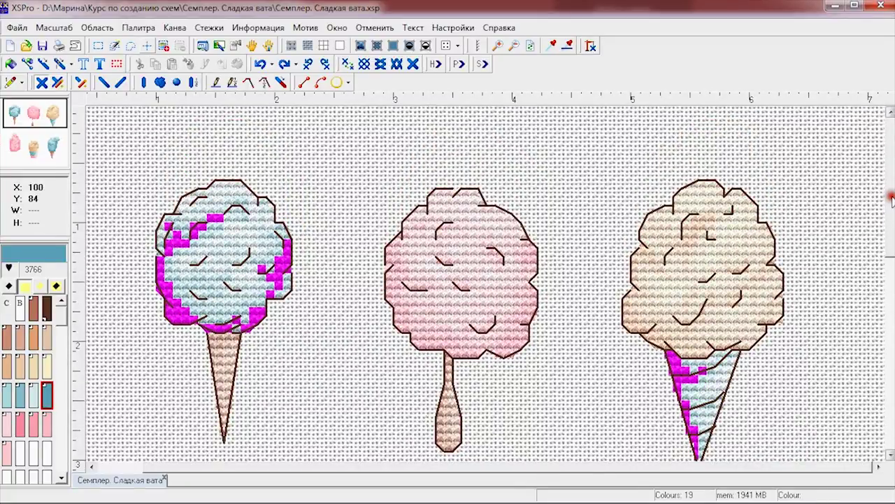
- Go through the five pink colours, including 963 and 3708, checking their highlighted stitches in both rows of motifs
left_click(5, 427)
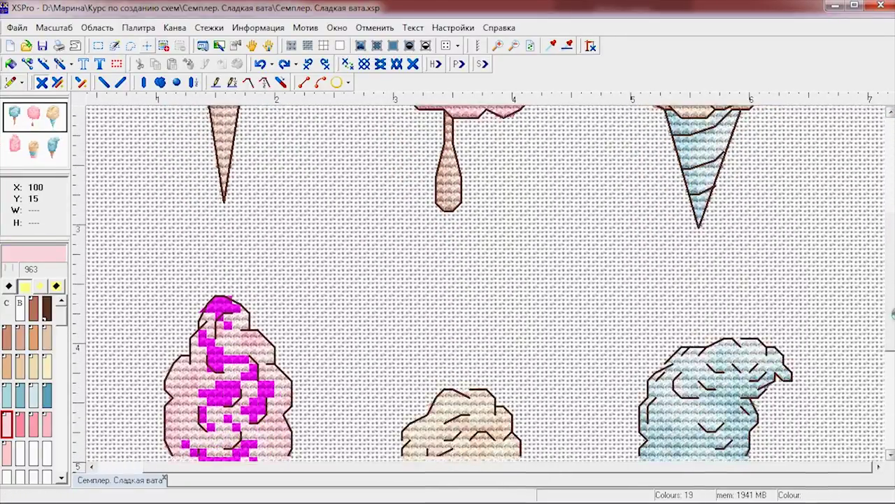
left_click_drag(891, 315, 892, 355)
left_click(20, 424)
left_click(34, 424)
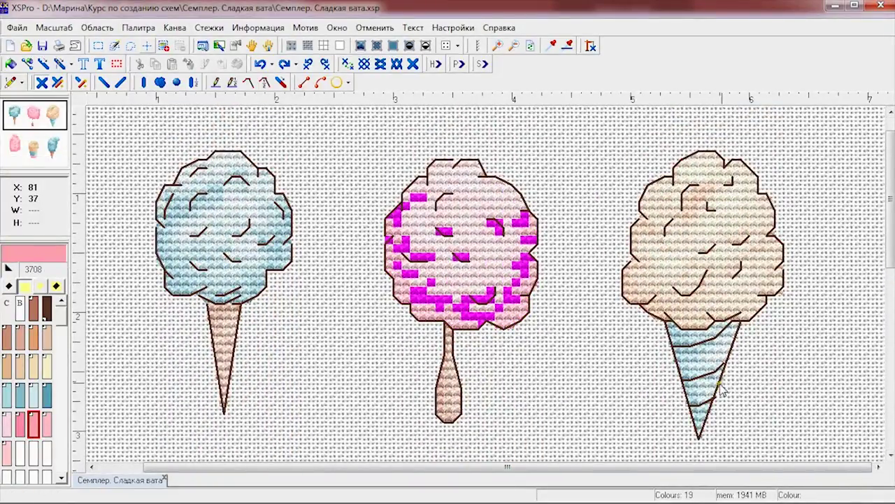
scroll(76, 438, "down", 10)
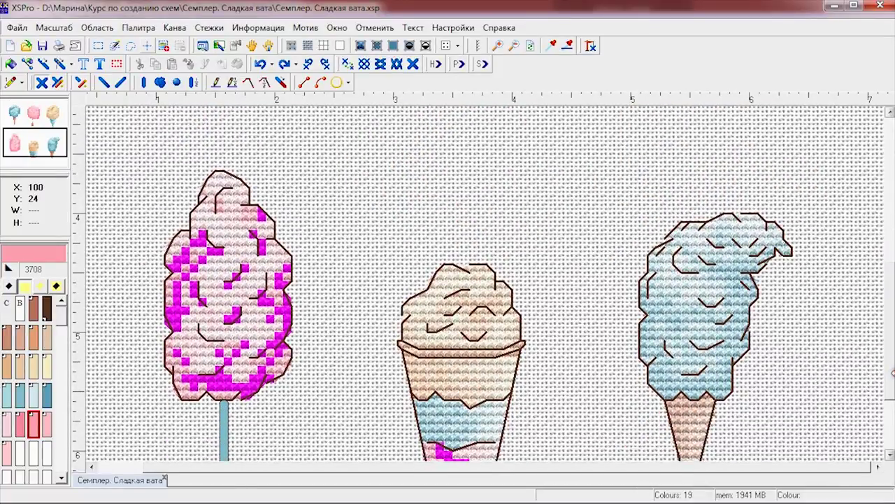
left_click(46, 424)
left_click_drag(890, 388, 890, 210)
left_click(7, 453)
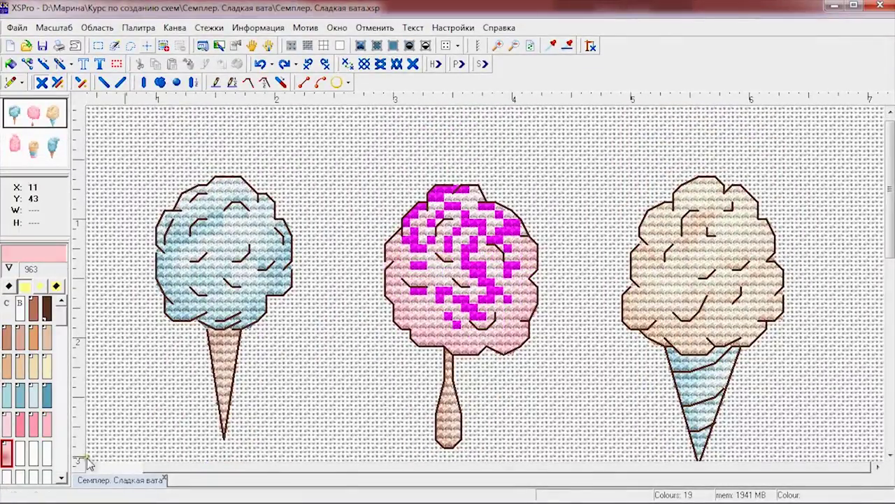
mouse_move(892, 248)
left_mouse_down()
mouse_move(892, 394)
mouse_move(892, 250)
left_mouse_up()
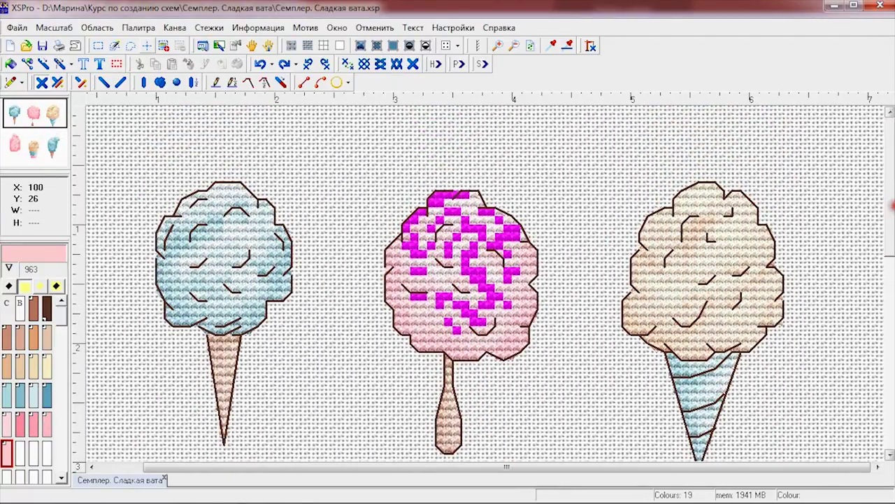
- Delete the unused colours from the cotton candy palette
left_click(139, 28)
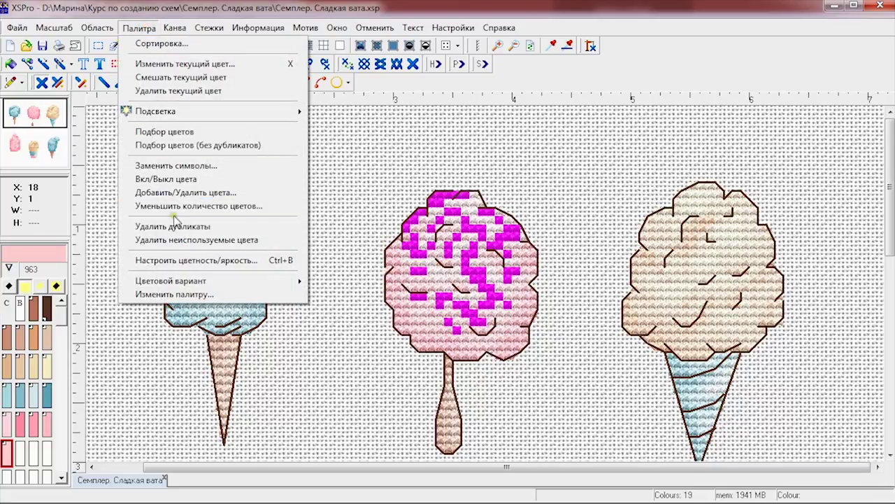
left_click(179, 240)
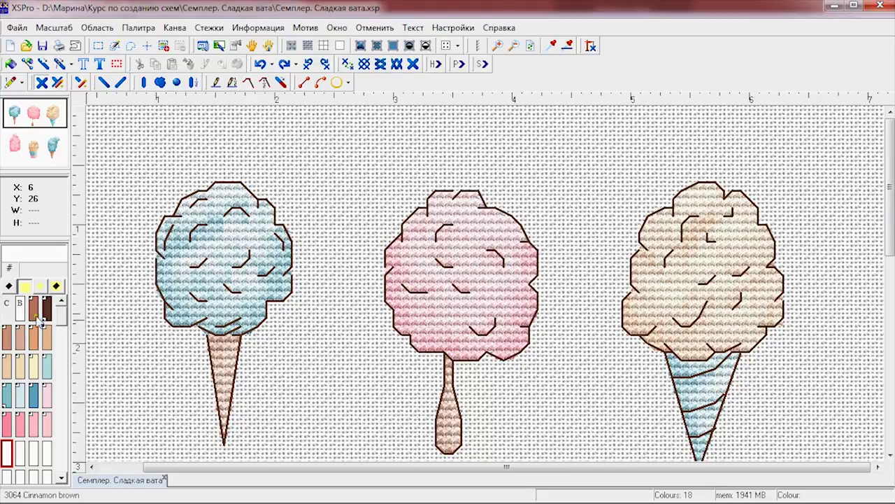
right_click(9, 455)
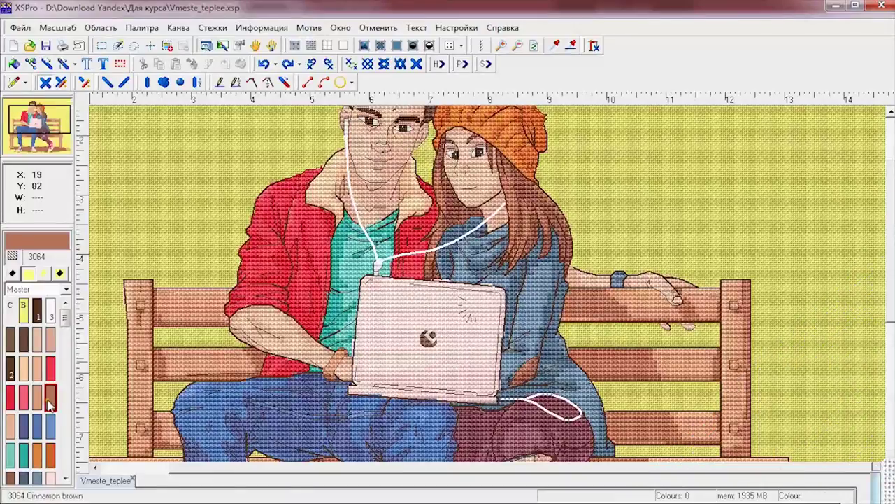
- Highlight colour 3064 Cinnamon brown in the Vmeste_teplee pattern and look over its stitches in the bench and hair
right_click(62, 308)
left_click(109, 409)
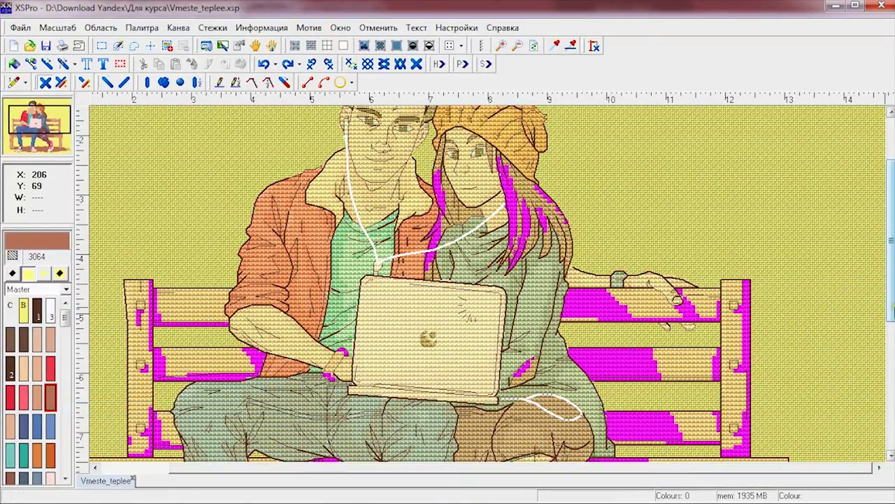
scroll(890, 318, "down", 3)
mouse_move(890, 318)
left_mouse_down()
mouse_move(892, 428)
mouse_move(891, 312)
left_mouse_up()
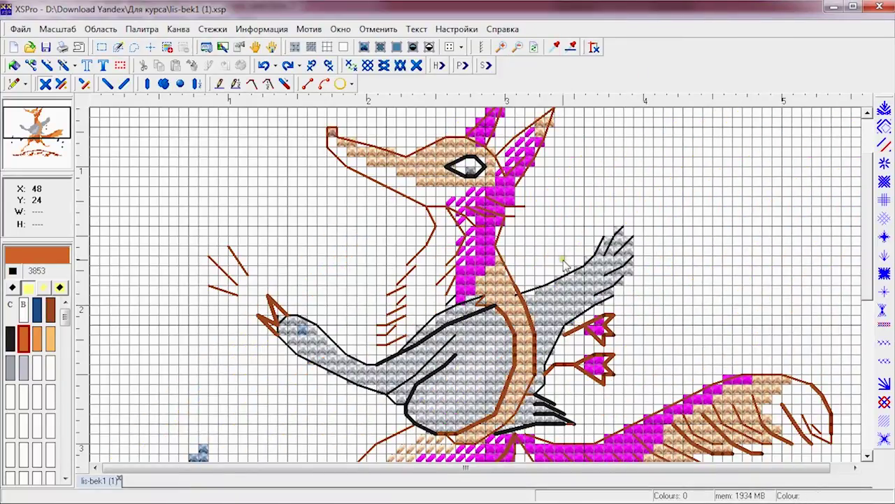
- Look over the highlighted stitches of colour 3853 in the lis-bek1 (1) fox pattern
scroll(595, 364, "down", 5)
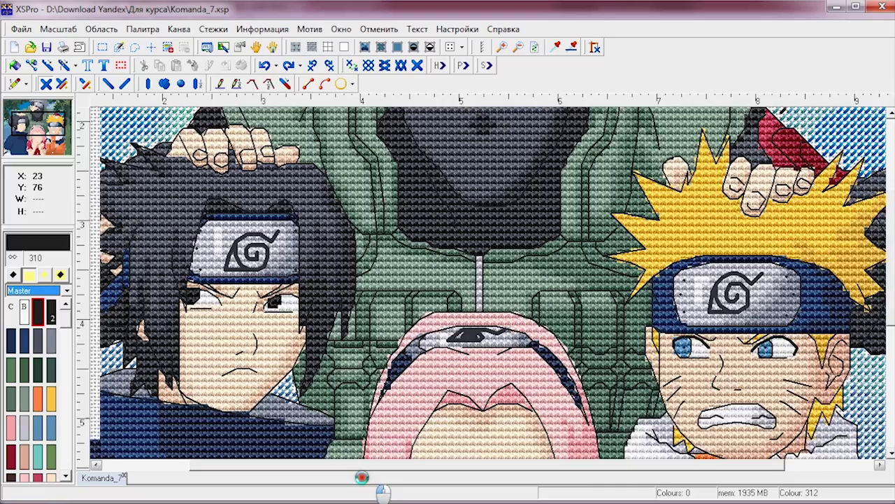
- Highlight the first 813 Light blue in the Komanda_7 pattern and compare its stitches with those of the second 813
scroll(35, 434, "left", 3)
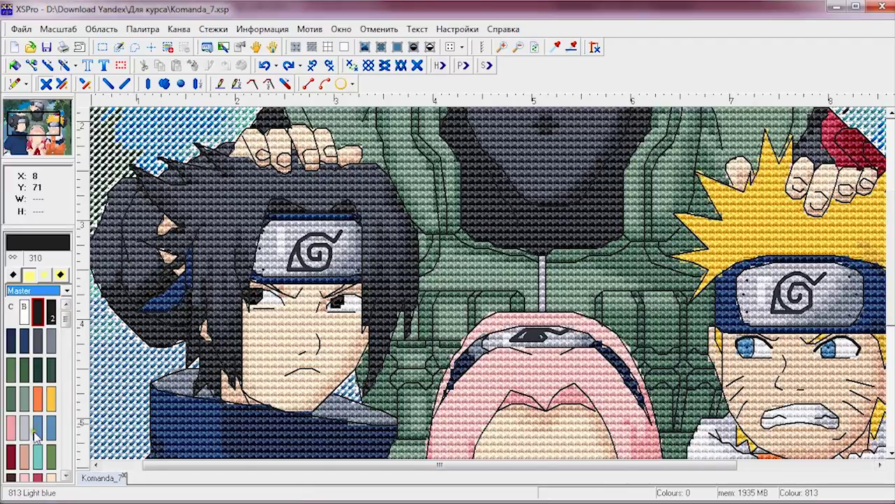
scroll(35, 434, "down", 2)
left_click(38, 383)
right_click(39, 383)
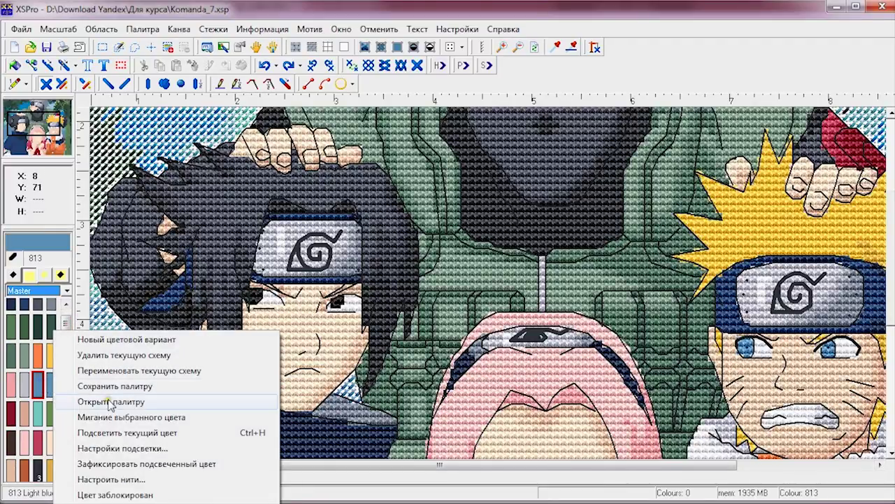
left_click(119, 432)
scroll(266, 478, "left", 2)
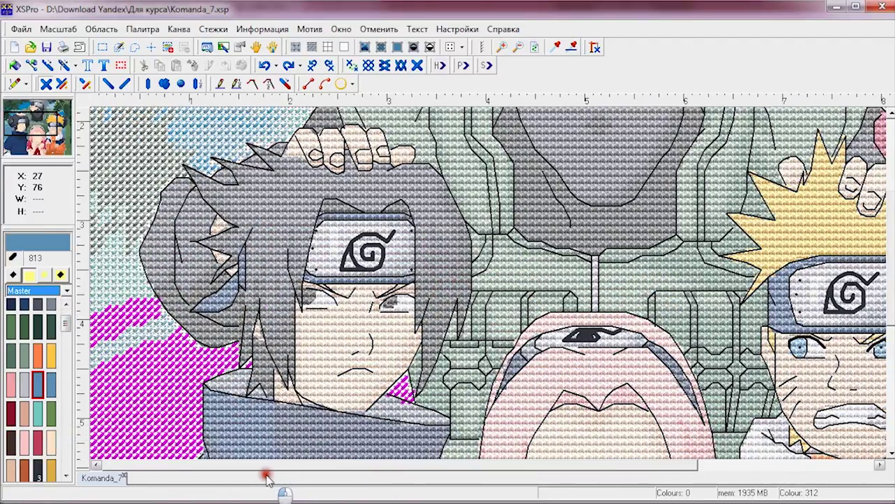
scroll(297, 385, "down", 3)
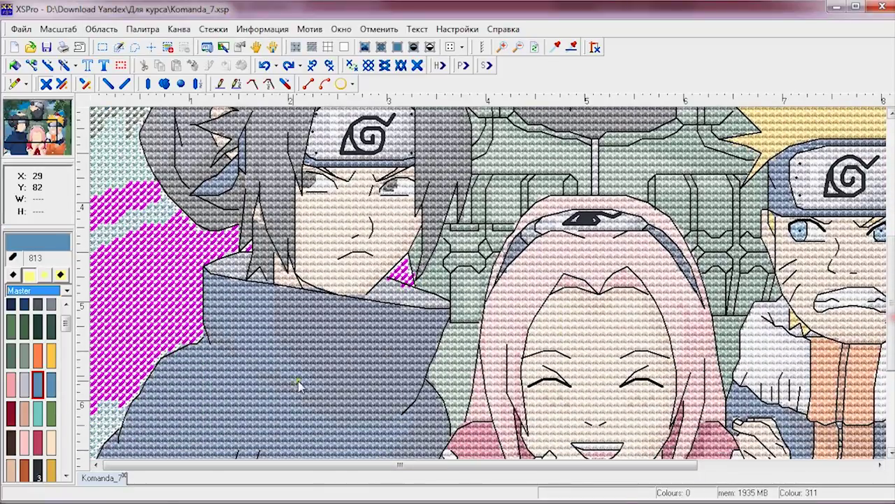
left_click(52, 385)
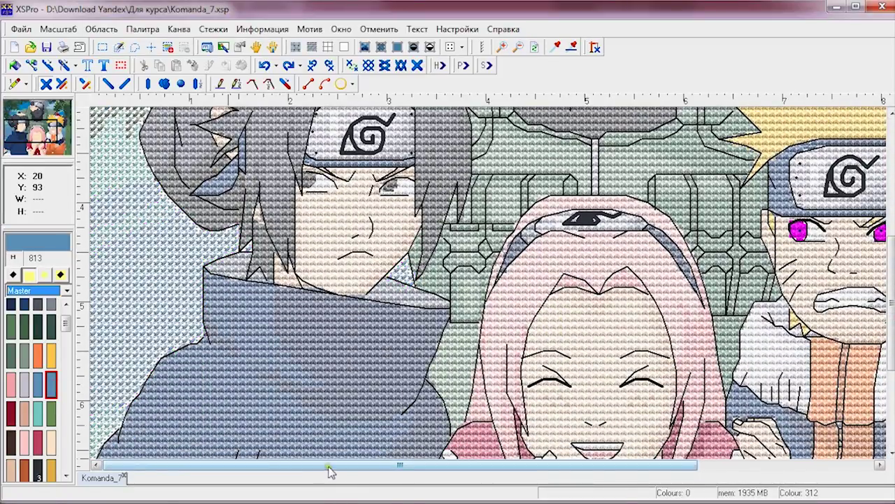
left_click_drag(330, 467, 466, 475)
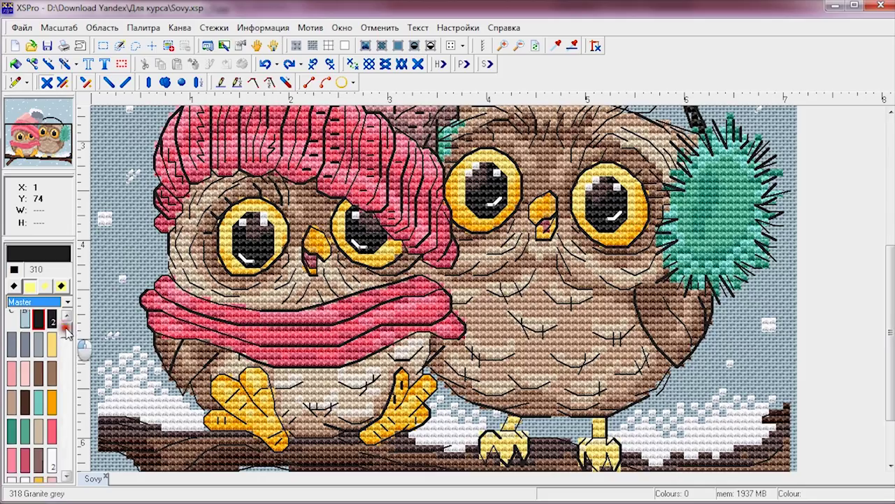
- Highlight the stitches of colour B5200 Bright white in the Sovy owl pattern
scroll(42, 391, "down", 3)
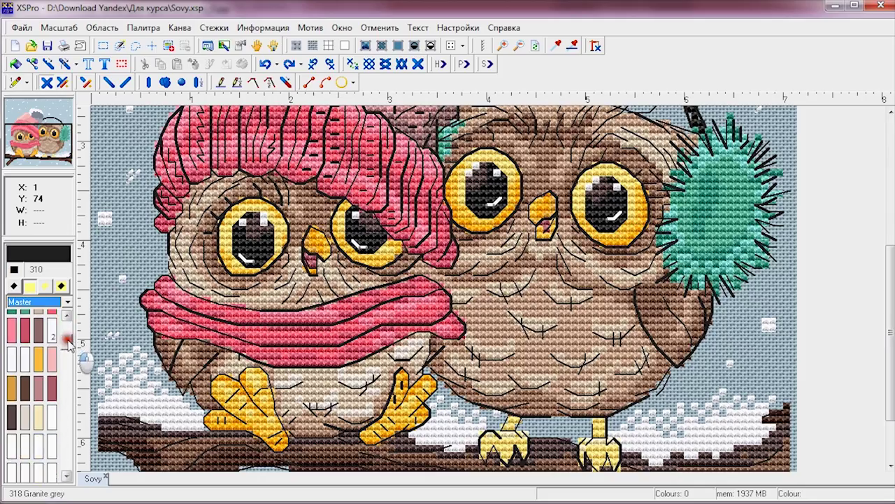
right_click(58, 338)
left_click(128, 473)
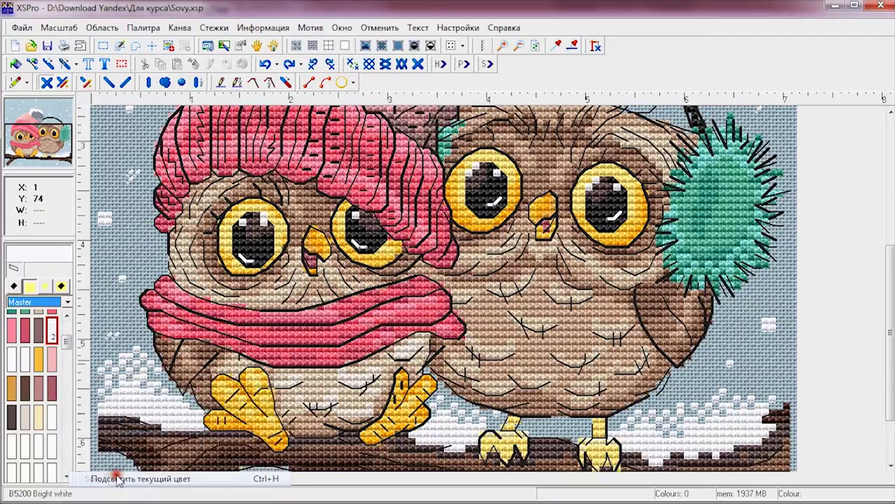
- Highlight the other two white palette entries in the owl pattern and compare their stitches in the pompom, snow and eyes
left_click_drag(891, 343, 893, 254)
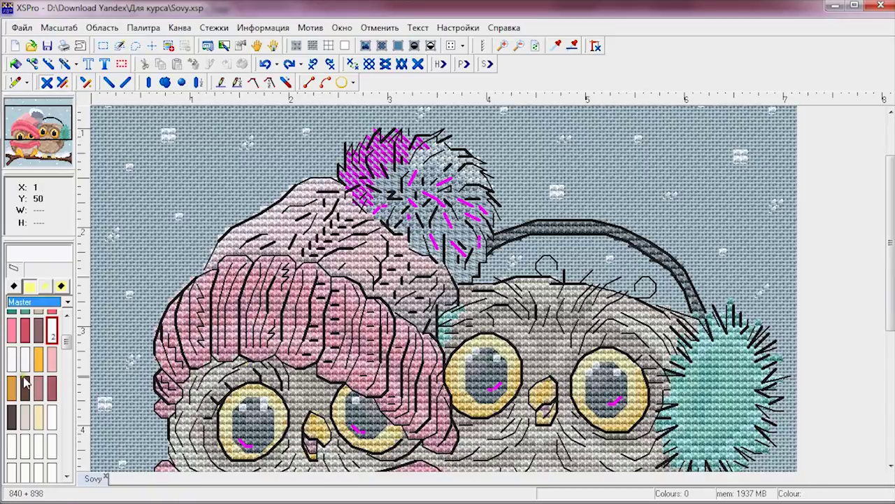
left_click(24, 367)
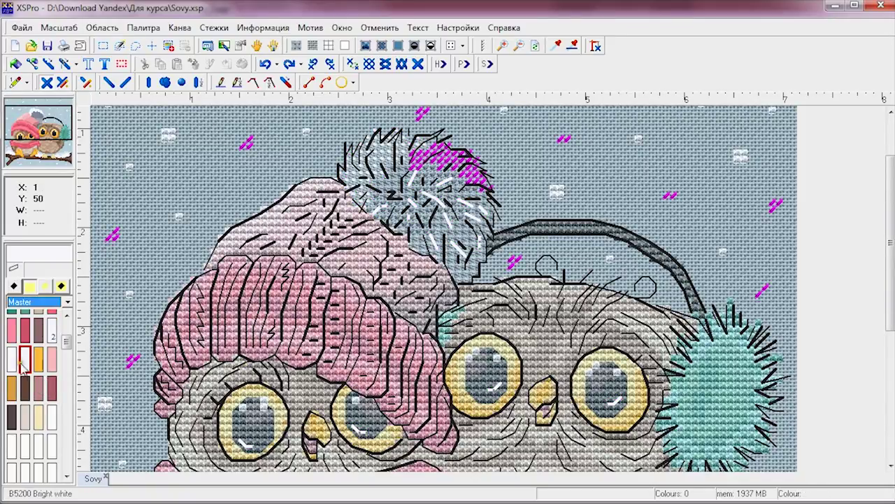
left_click(12, 363)
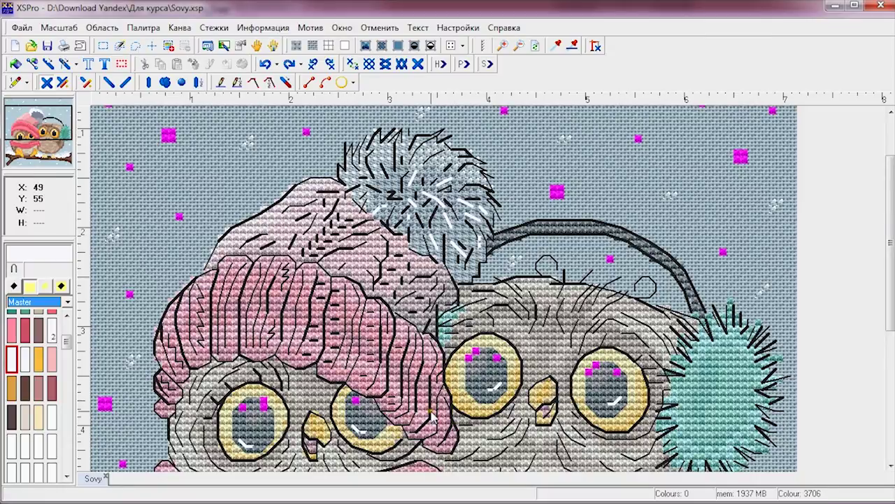
left_click_drag(892, 294, 892, 357)
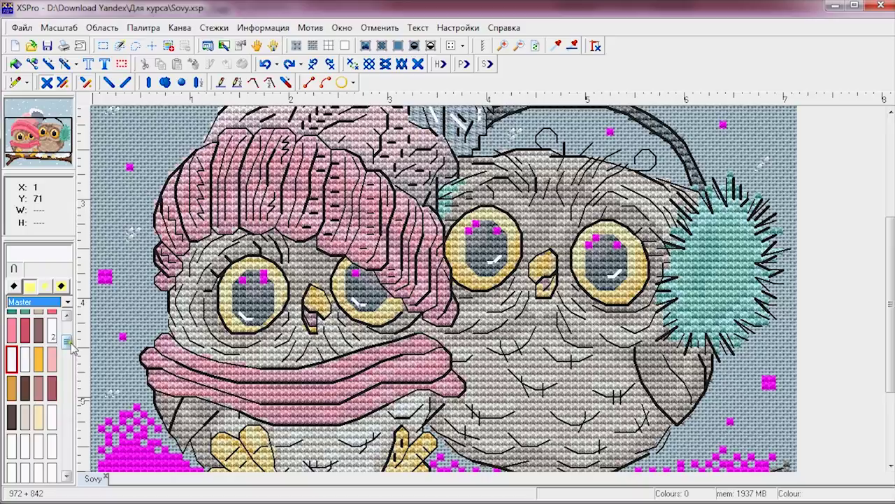
scroll(70, 343, "up", 5)
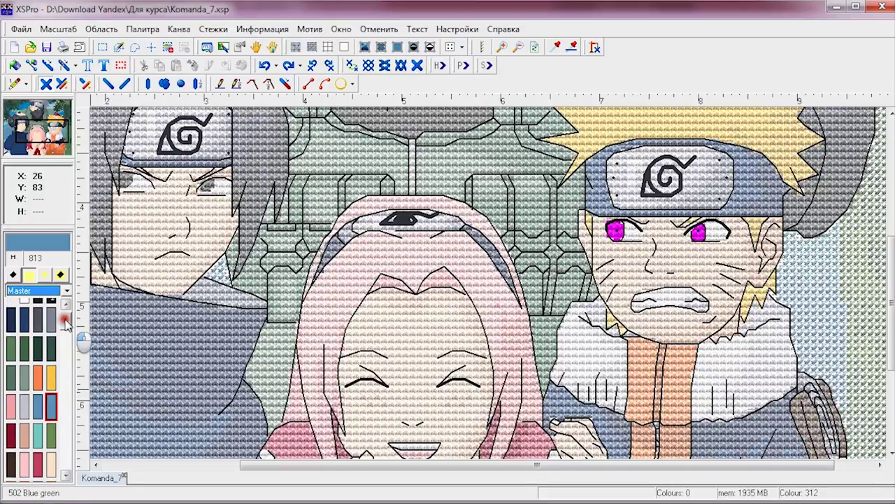
- Highlight colour 3799 in the Komanda_7 pattern and look over its stitches across the figures and headbands
scroll(42, 364, "down", 3)
left_click(38, 378)
left_click_drag(891, 323, 892, 235)
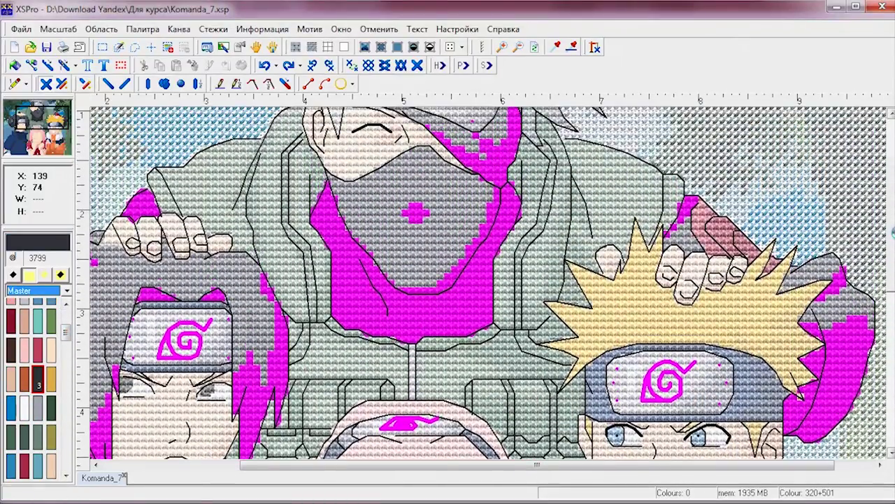
left_click_drag(568, 467, 491, 474)
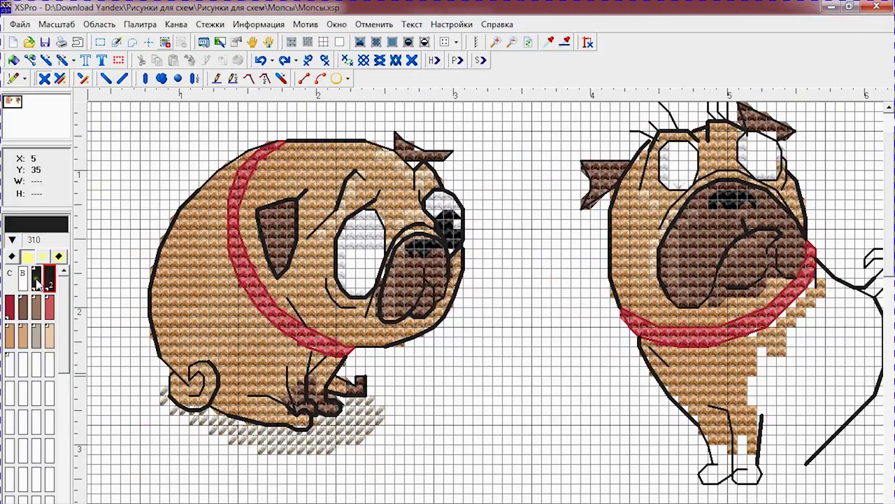
- Highlight each of the two black 310 entries in the Мопсы pug pattern and compare their stitches and outlines
right_click(39, 280)
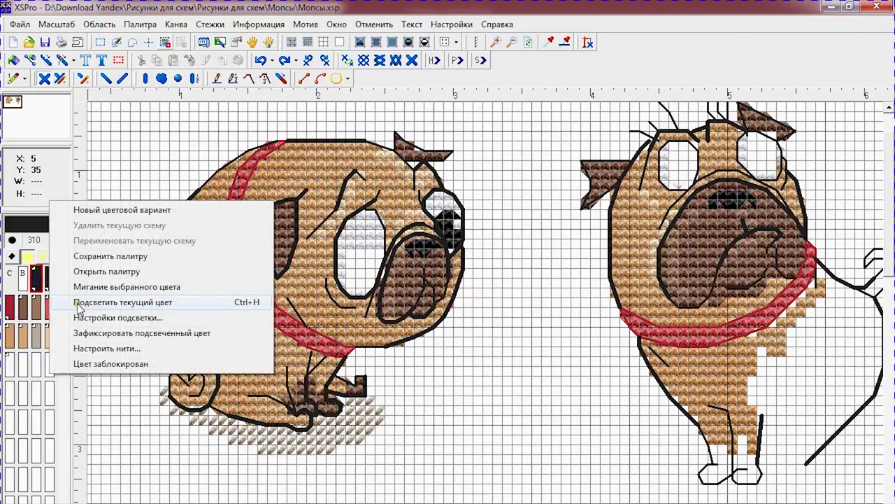
left_click(84, 302)
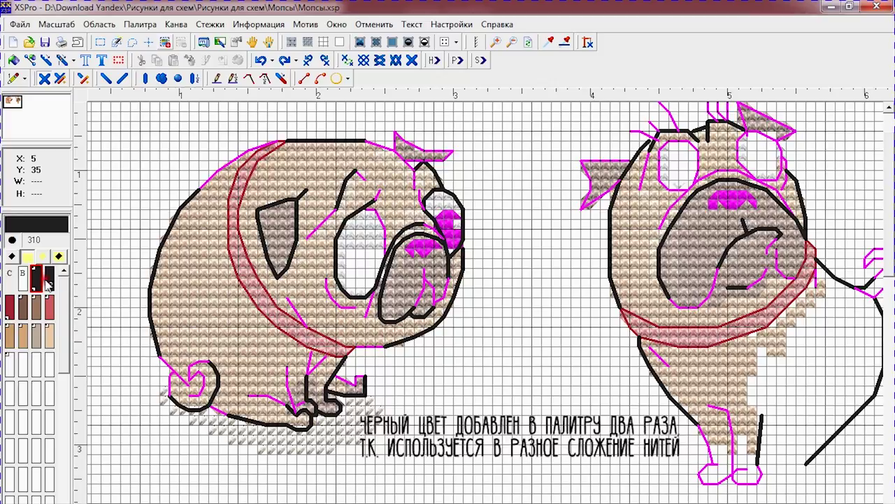
left_click(48, 280)
right_click(48, 281)
left_click(72, 303)
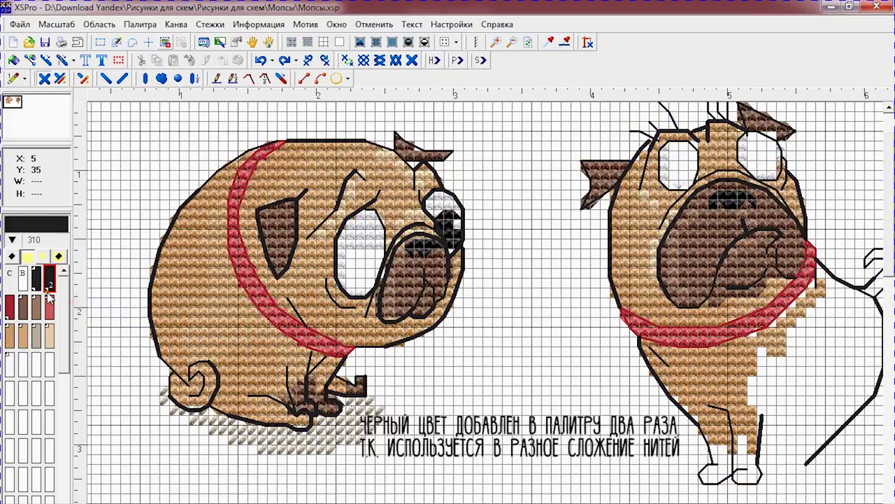
- Stitch the pupil in the sitting pug's empty eye with the first black 310 and add a white glint
left_click(37, 280)
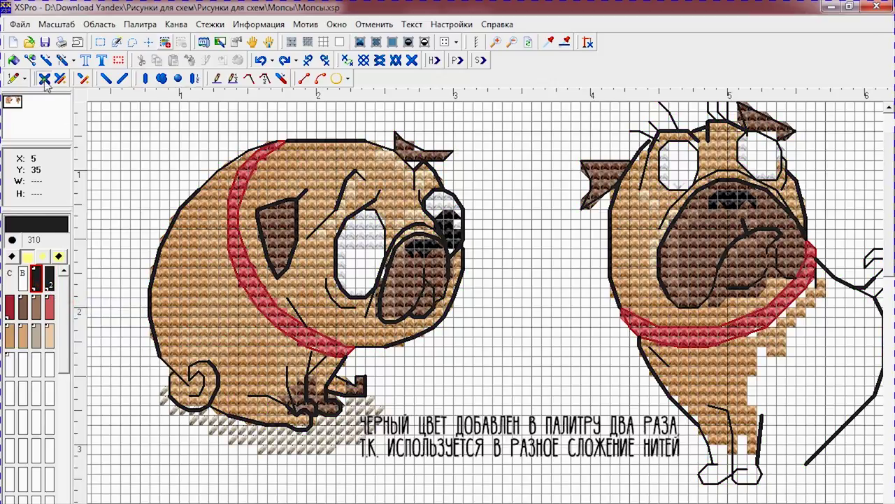
mouse_move(358, 268)
left_mouse_down()
mouse_move(364, 258)
mouse_move(371, 267)
mouse_move(353, 265)
mouse_move(367, 277)
mouse_move(364, 293)
mouse_move(375, 271)
left_mouse_up()
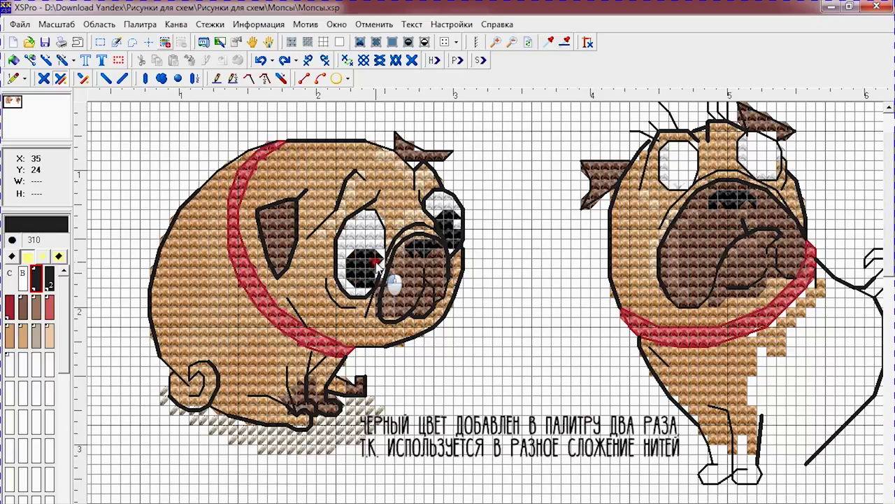
left_click(548, 42)
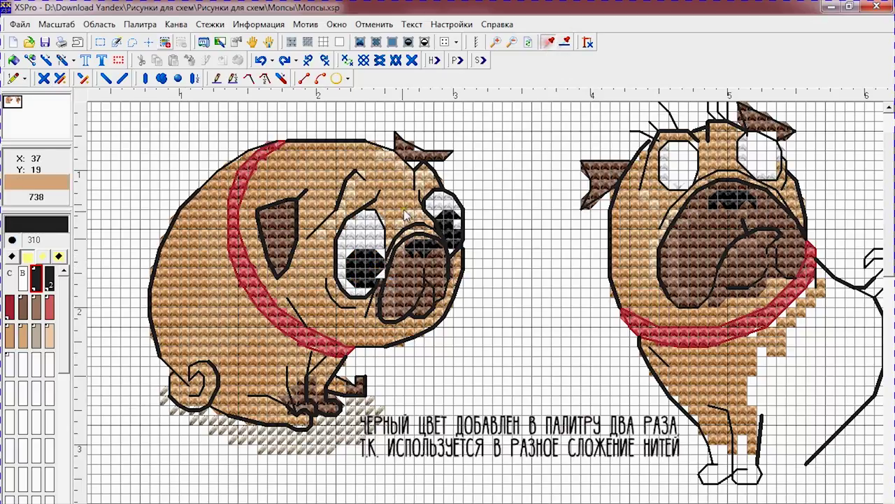
left_click(369, 262)
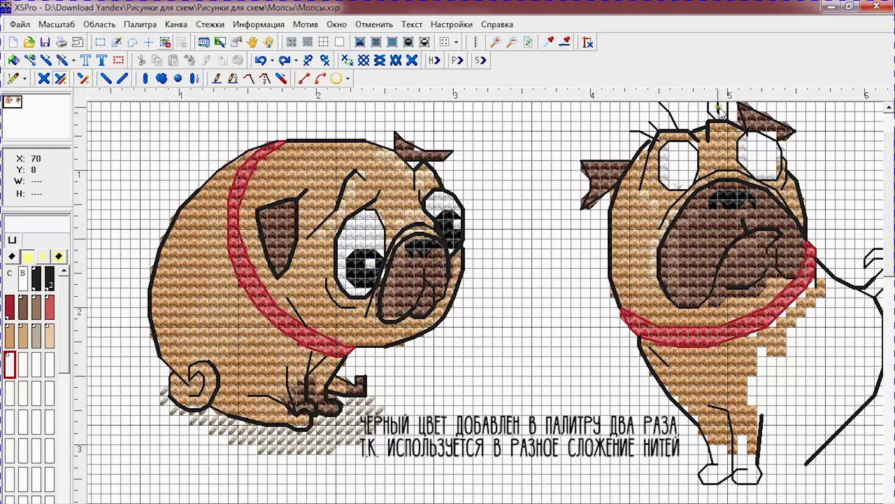
- Stitch a pupil in one empty eye of the second pug with the second, two-strand black 310
left_click(49, 277)
left_click(43, 78)
mouse_move(668, 180)
left_mouse_down()
mouse_move(681, 158)
mouse_move(692, 162)
mouse_move(678, 163)
mouse_move(685, 178)
mouse_move(683, 149)
mouse_move(673, 149)
mouse_move(687, 145)
mouse_move(689, 174)
left_mouse_up()
left_click(60, 79)
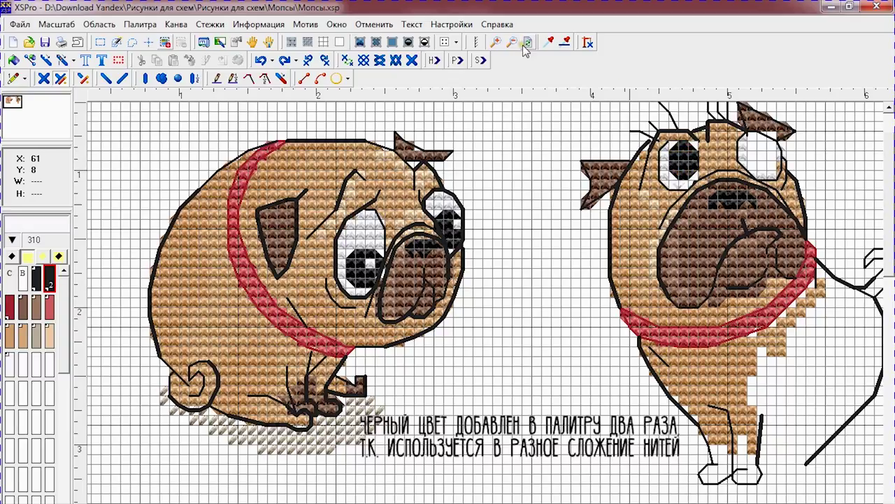
- Display the pug pattern as symbols on colour, and highlight the second black 310 to compare the pupils' symbols
left_click(408, 42)
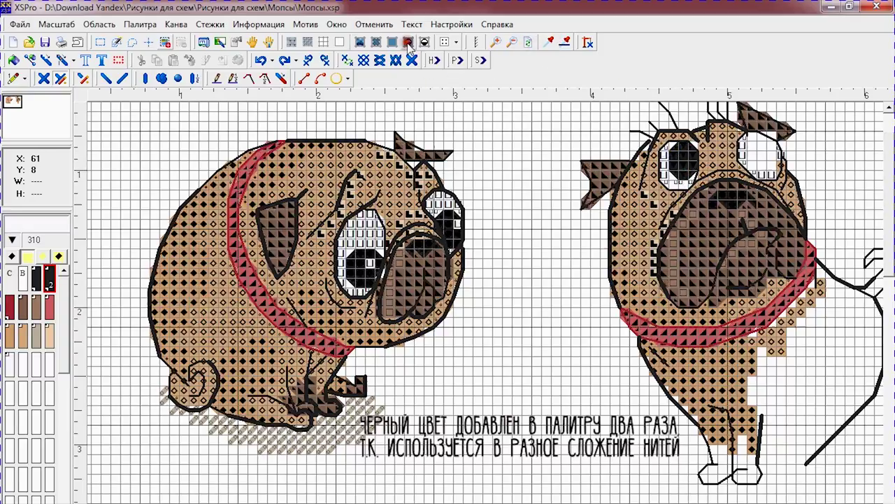
left_click(494, 42)
left_click(495, 42)
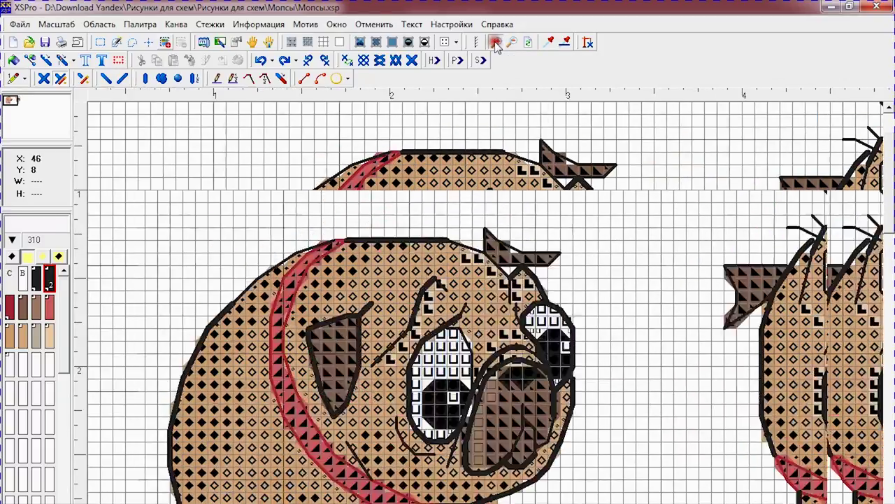
scroll(247, 321, "right", 8)
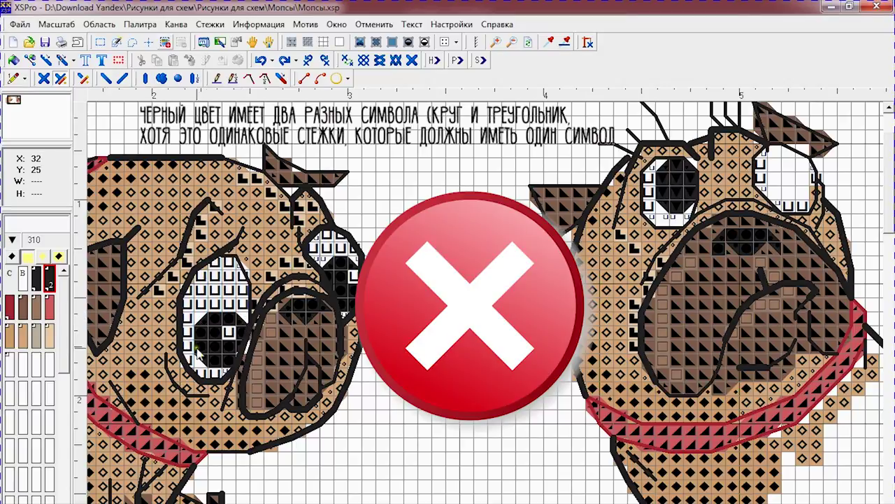
right_click(49, 280)
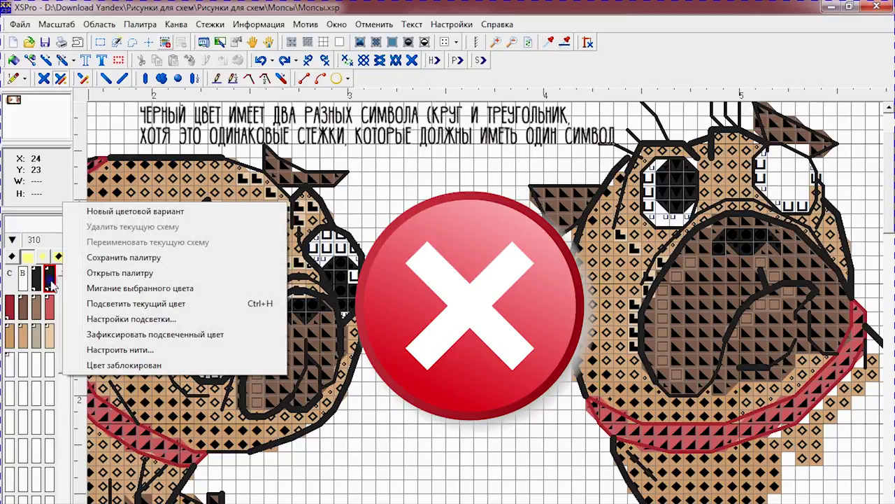
left_click(91, 295)
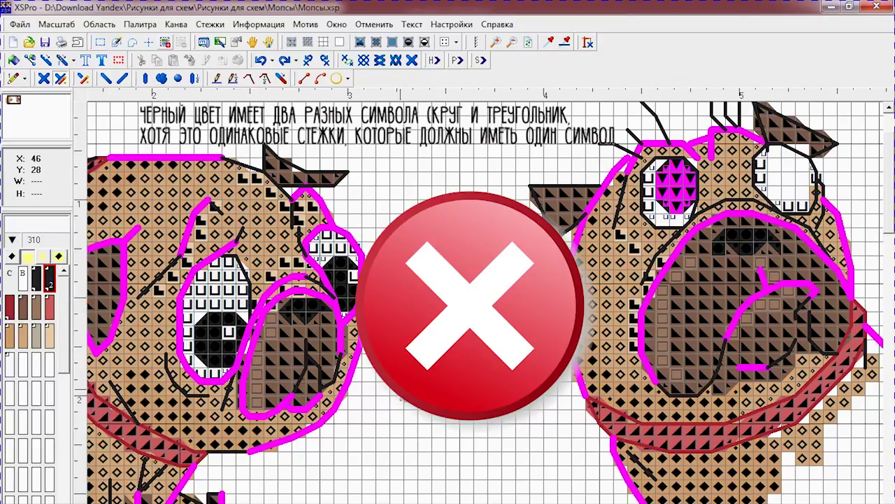
- Restitch the second pug's pupil with the first black 310 and highlight that colour
left_click(37, 281)
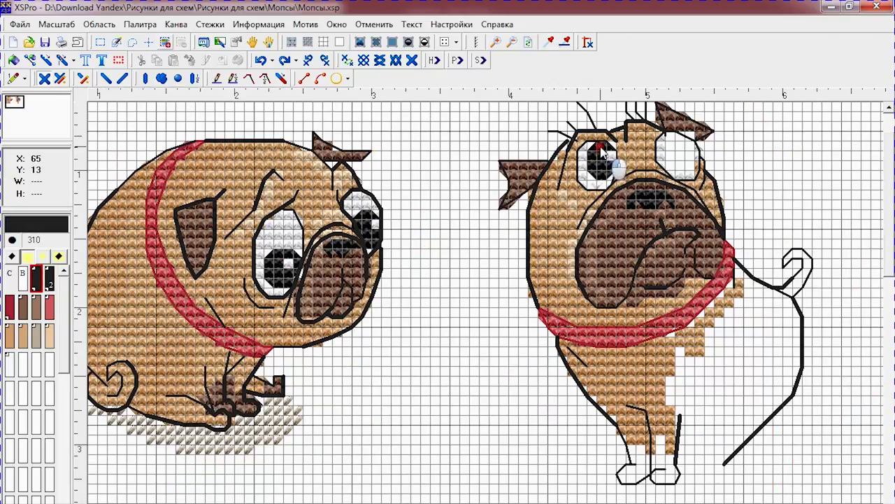
left_click_drag(601, 149, 608, 173)
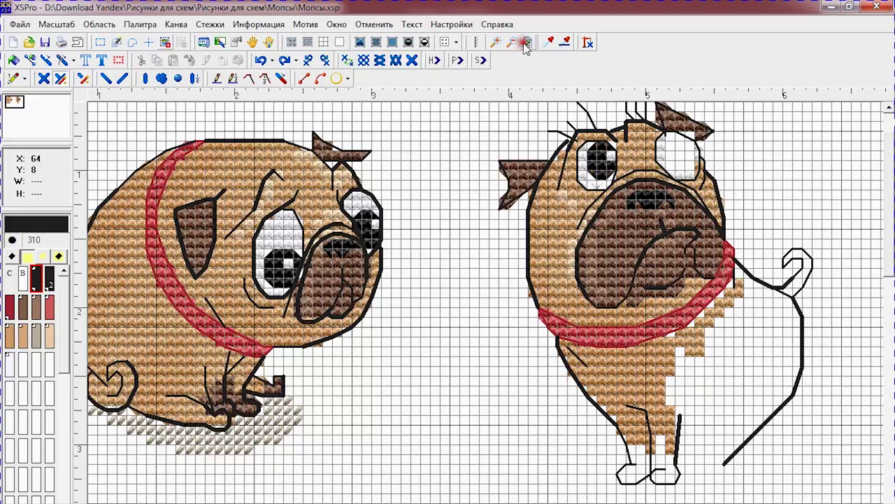
right_click(40, 283)
left_click(79, 311)
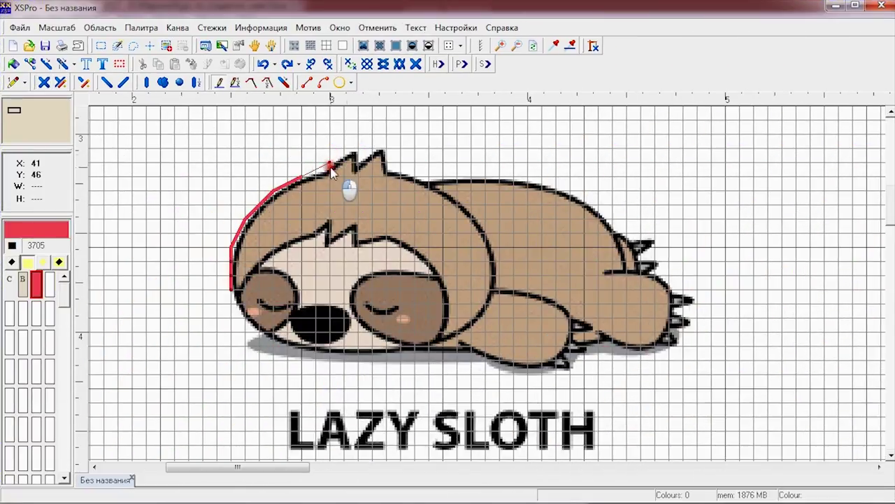
- Outline the sloth's head and body with backstitch in colour 3705, tracing the background picture
mouse_move(300, 184)
left_mouse_down()
mouse_move(456, 203)
mouse_move(498, 294)
mouse_move(392, 361)
mouse_move(392, 350)
left_mouse_up()
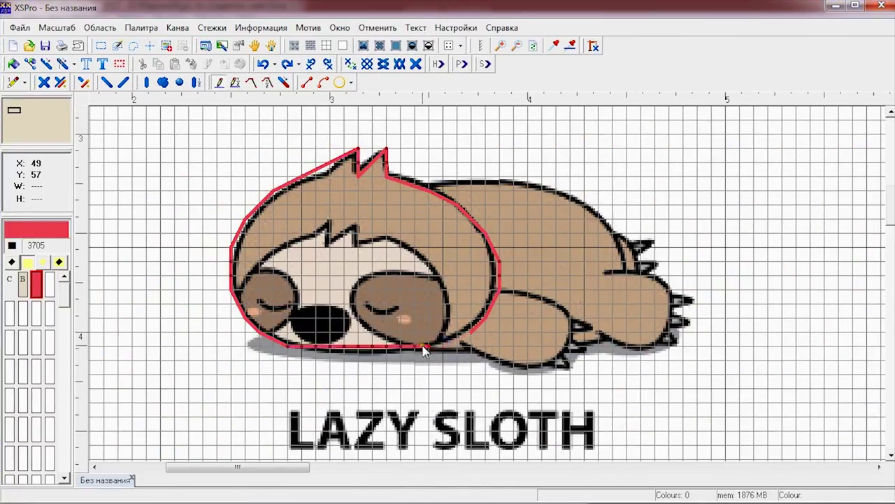
left_click_drag(499, 299, 518, 364)
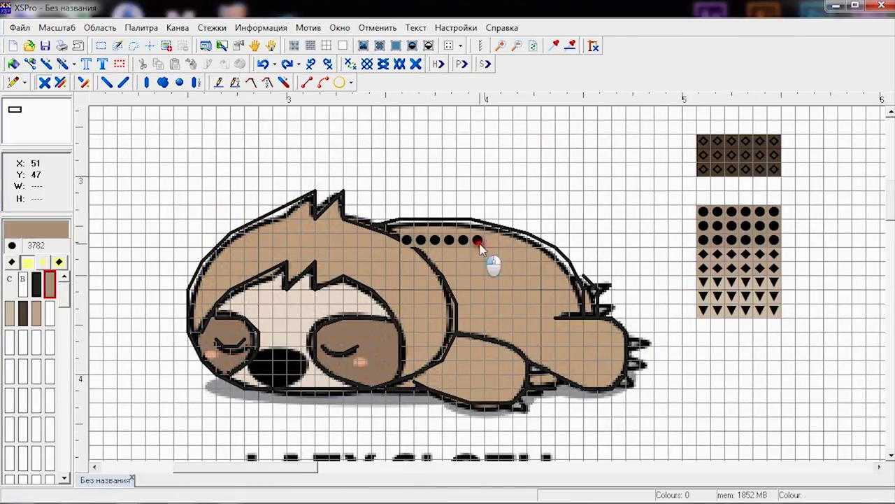
- Fill the outlined sloth with cross stitches, using 3782 Gingerbread brown for the fur
mouse_move(485, 244)
left_mouse_down()
mouse_move(580, 377)
mouse_move(273, 250)
mouse_move(210, 308)
left_mouse_up()
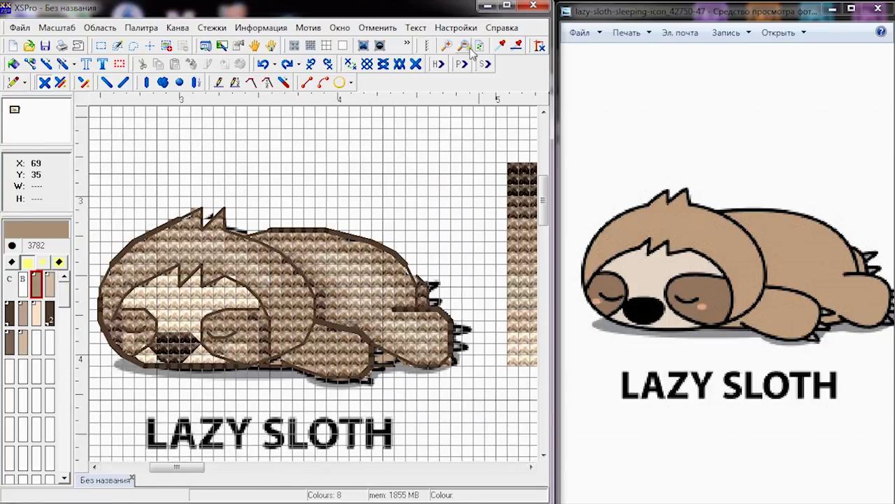
mouse_move(245, 322)
left_mouse_down()
mouse_move(240, 295)
mouse_move(210, 297)
left_mouse_up()
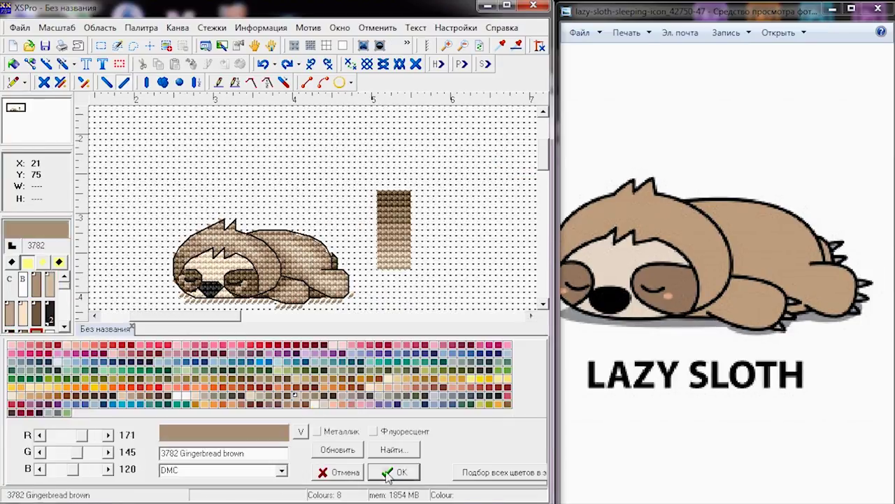
- Refine the shading of the sloth's fur with brown 3863, checking the stitches against the reference picture
right_click(49, 205)
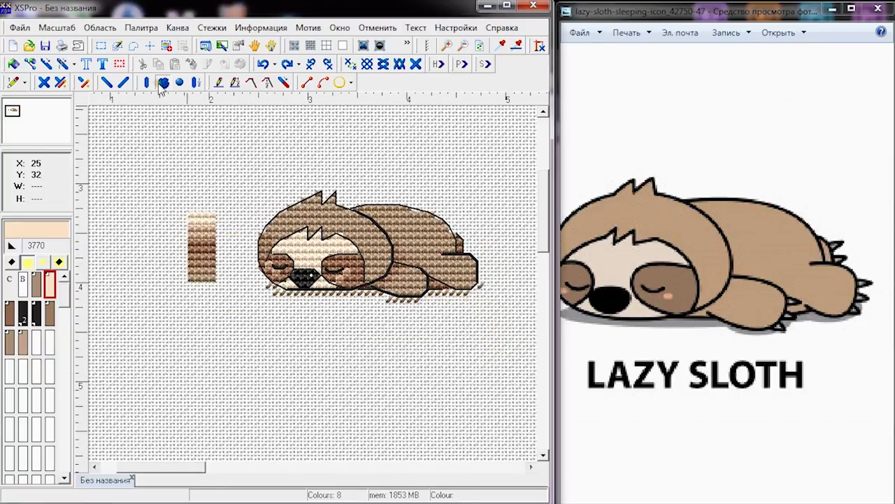
scroll(315, 266, "up", 2)
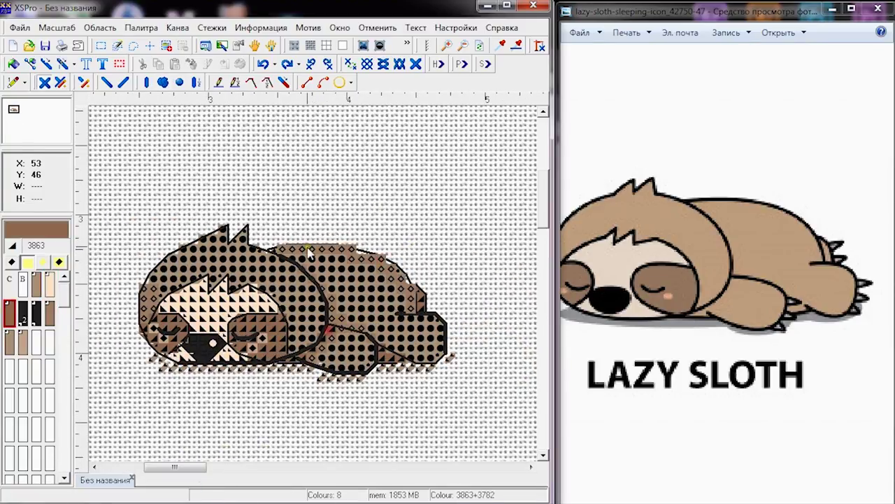
scroll(349, 280, "down", 1)
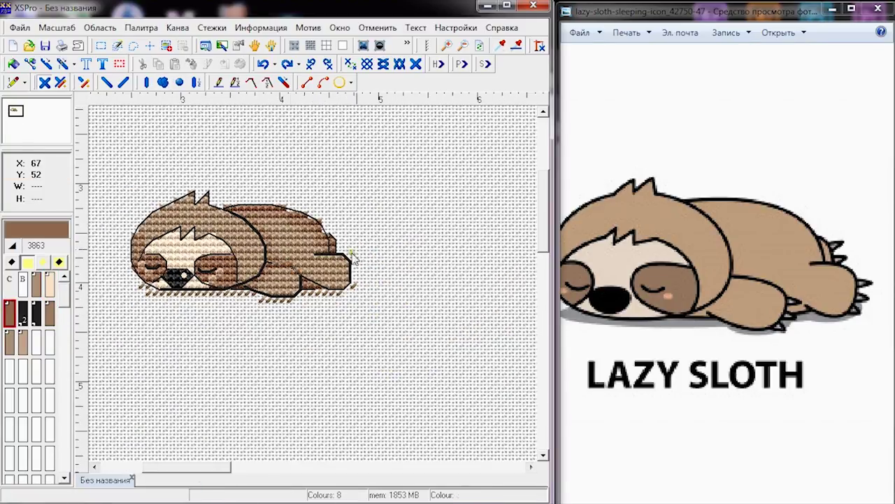
scroll(160, 163, "up", 1)
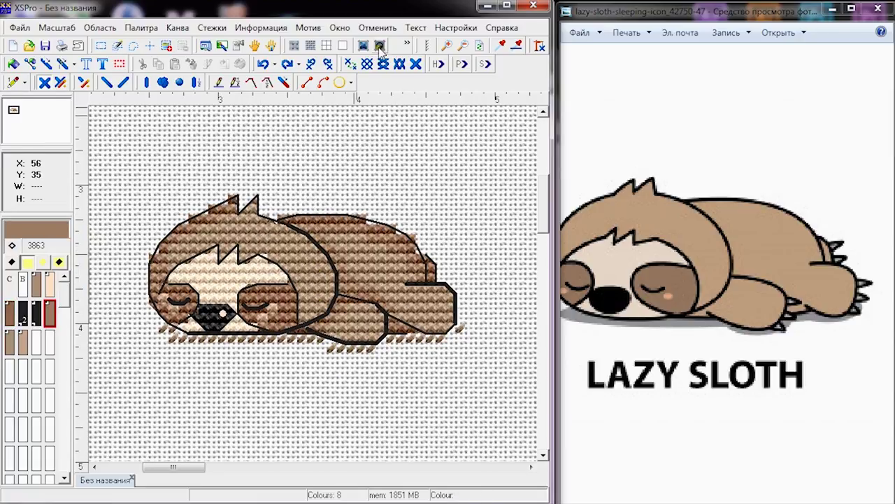
left_click(463, 45)
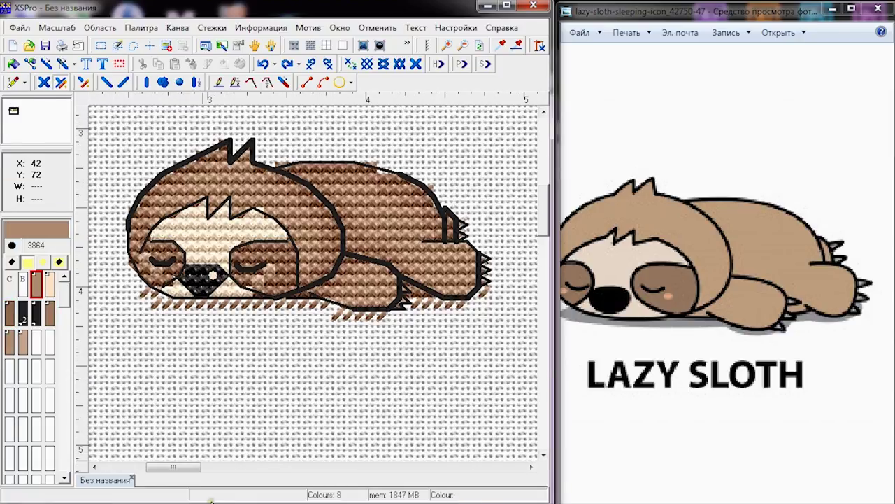
left_click(22, 343)
scroll(266, 416, "down", 3)
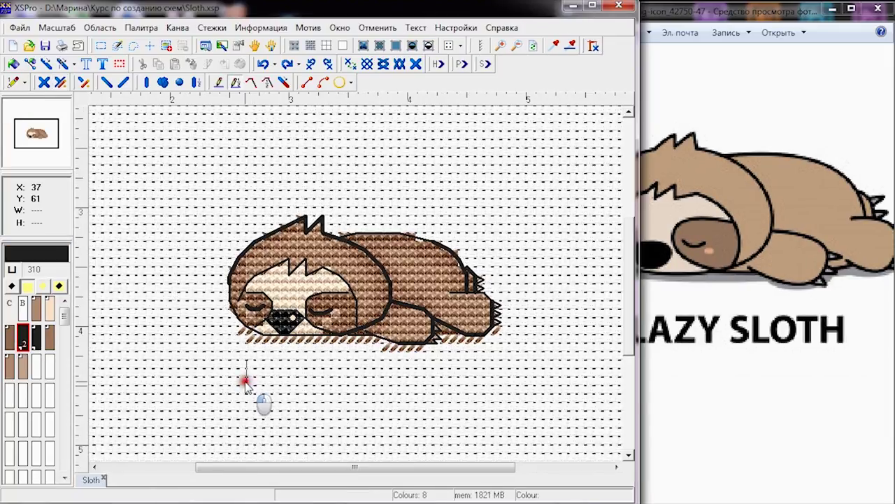
- Backstitch the lettering LAZY SLOTH beneath the sloth in black 310
left_click(247, 369)
left_click(290, 373)
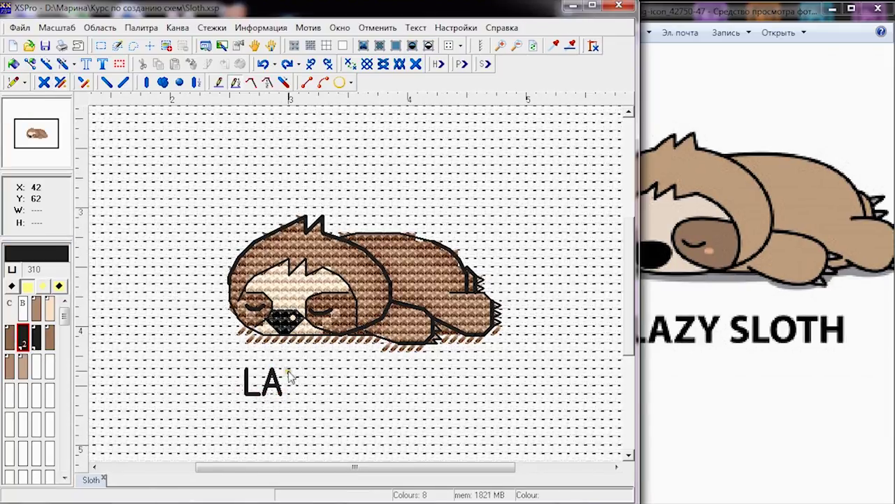
left_click(325, 395)
left_click(409, 402)
left_click(442, 405)
left_click(458, 412)
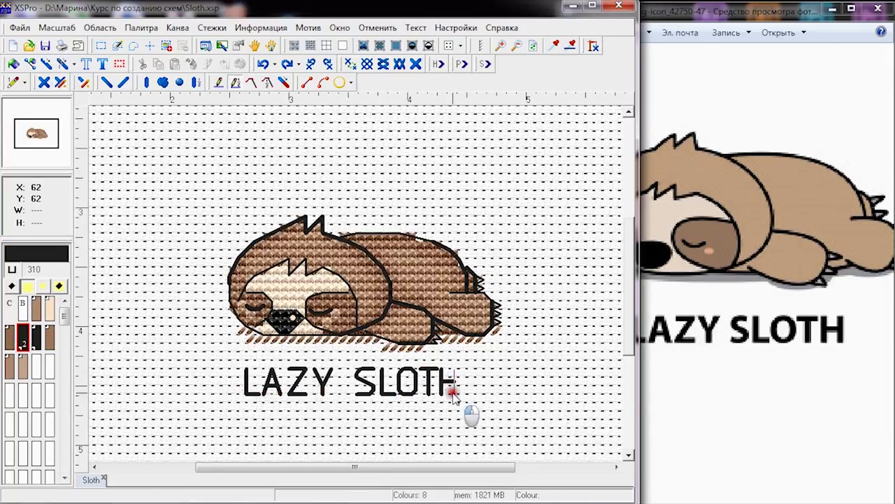
- Respace the LAZY SLOTH backstitch lettering beneath the sloth, reworking the L of SLOTH
scroll(359, 419, "up", 1)
left_click(319, 393)
left_click(323, 422)
left_click(323, 423)
left_click_drag(307, 406, 328, 405)
left_click_drag(261, 405, 280, 406)
scroll(412, 402, "down", 1)
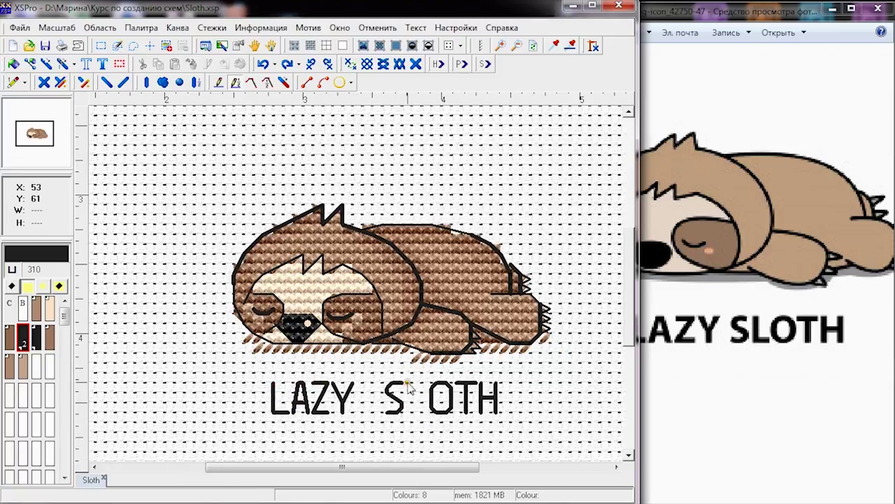
left_click(455, 414)
left_click(455, 413)
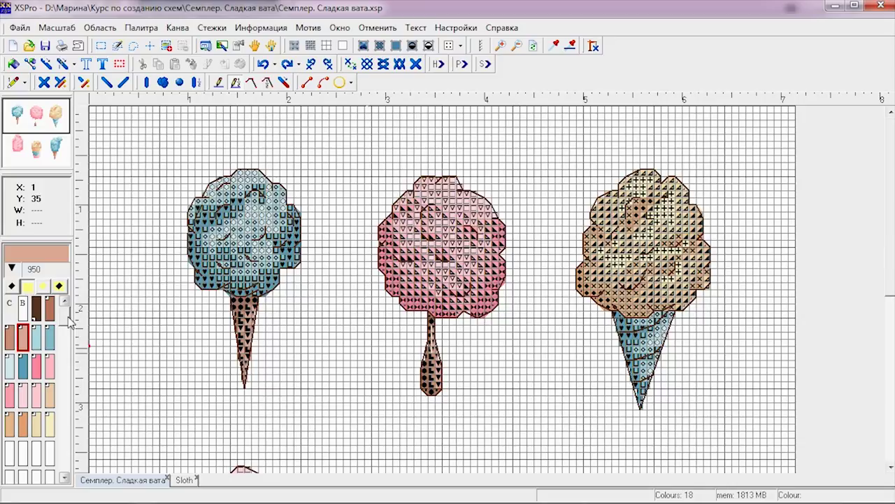
- Sort the cotton candy sampler's palette by colour number
left_click(141, 27)
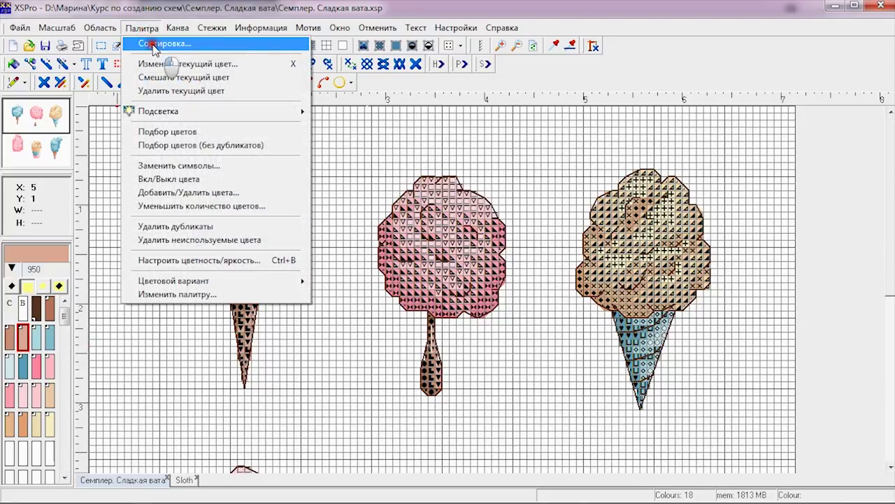
left_click(151, 43)
left_click(284, 490)
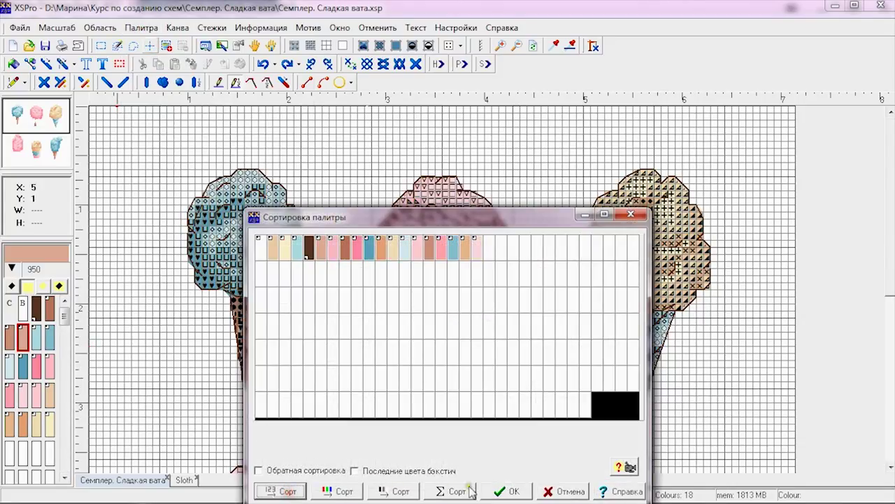
left_click(510, 489)
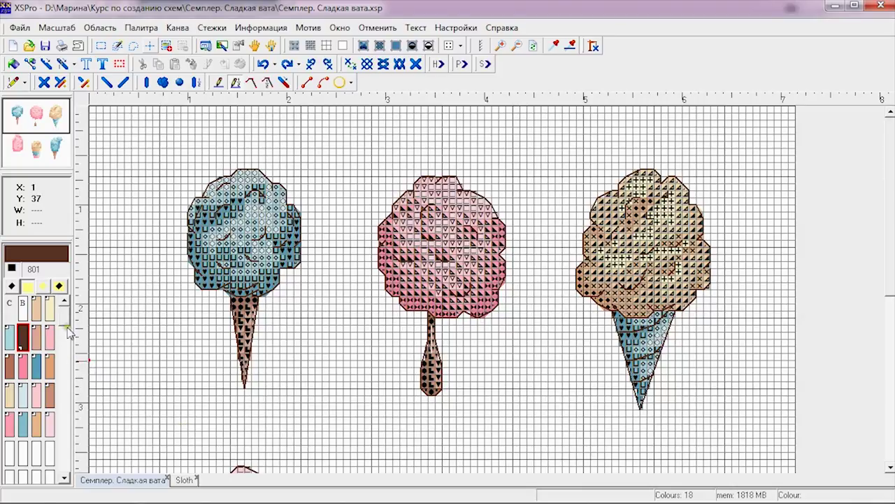
double_click(12, 269)
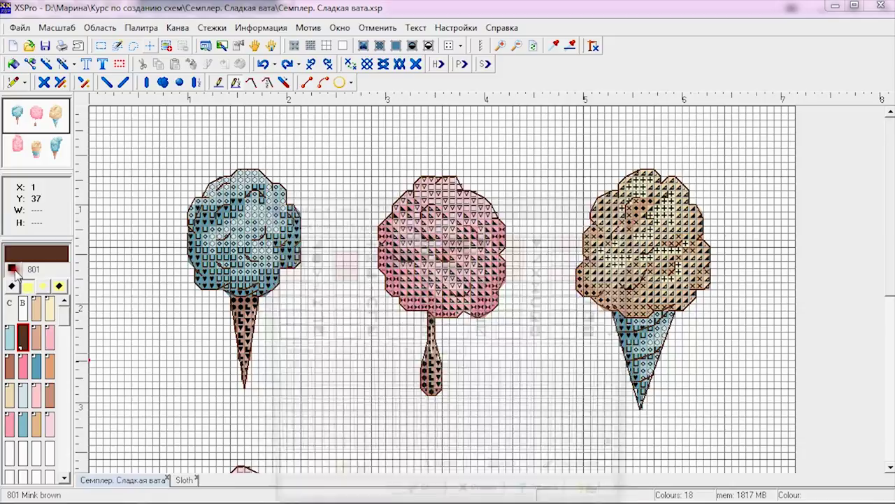
left_click_drag(394, 187, 394, 159)
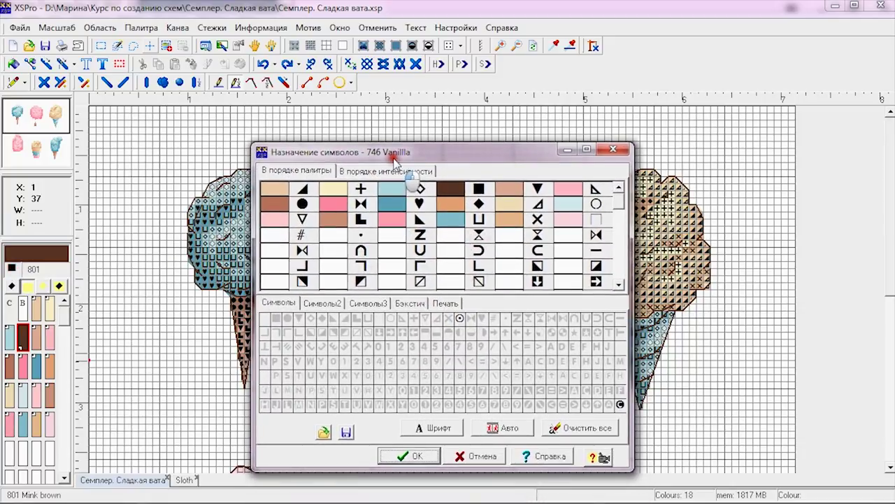
left_click(612, 150)
- Open the symbol assignment for the palette and compare its colours in palette order and in intensity order
left_click(144, 28)
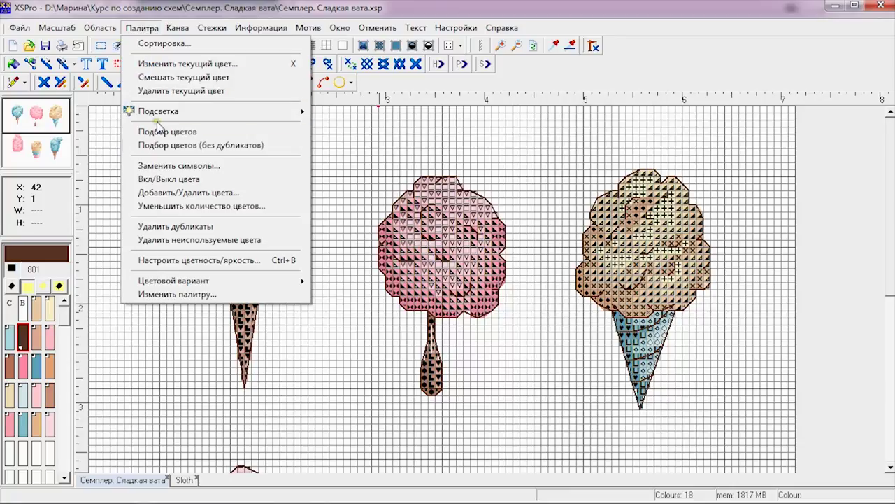
left_click(159, 166)
left_click_drag(446, 157, 451, 120)
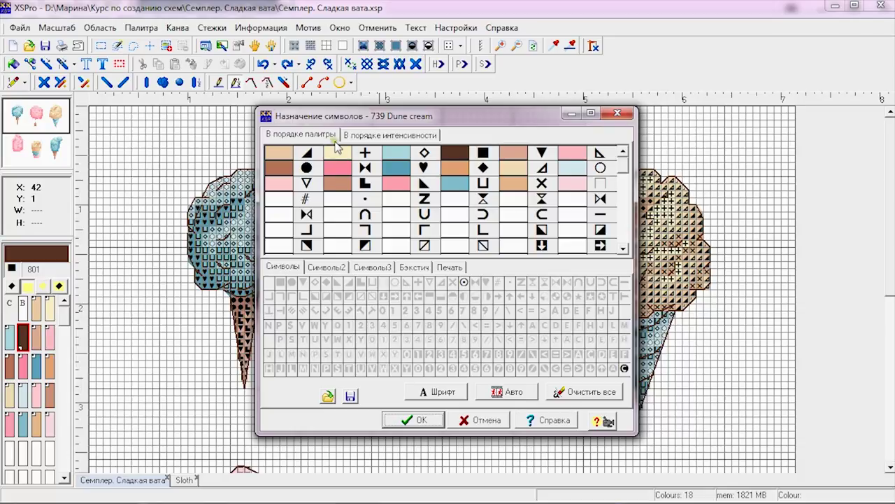
left_click(426, 135)
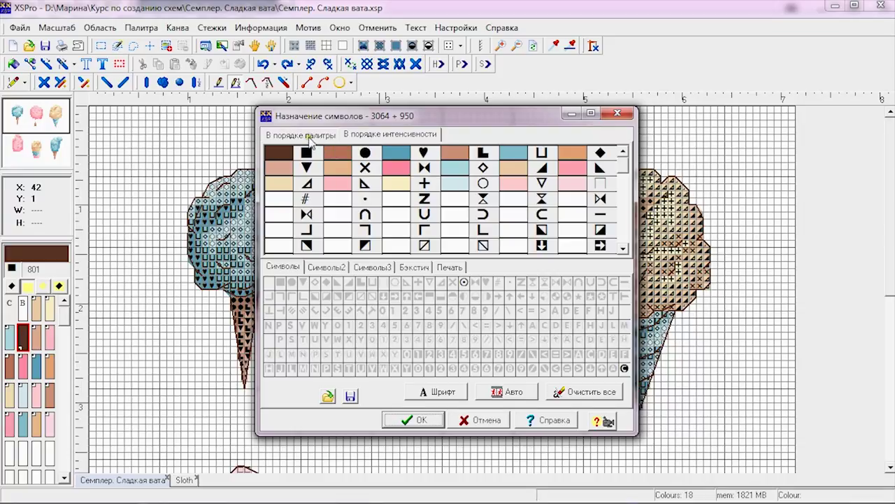
left_click(308, 135)
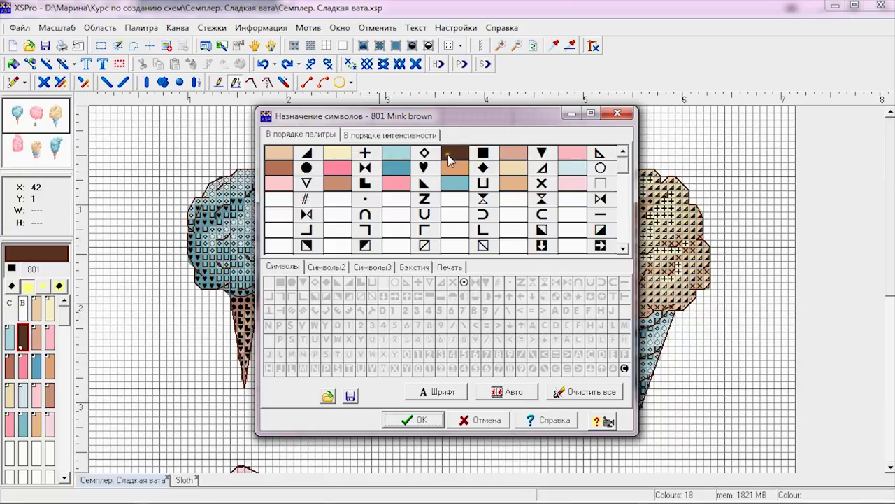
left_click_drag(503, 110, 499, 131)
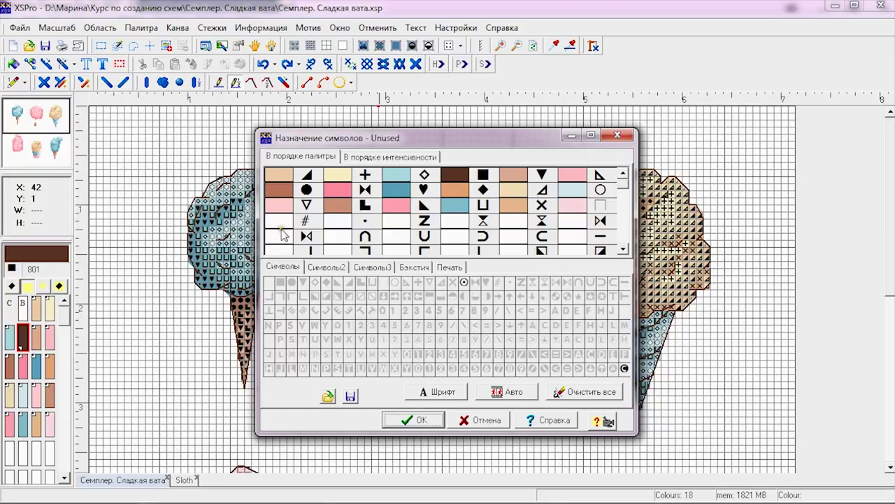
- Look through the three symbol sets, the backstitch settings and the print settings of the symbol assignment
left_click(284, 267)
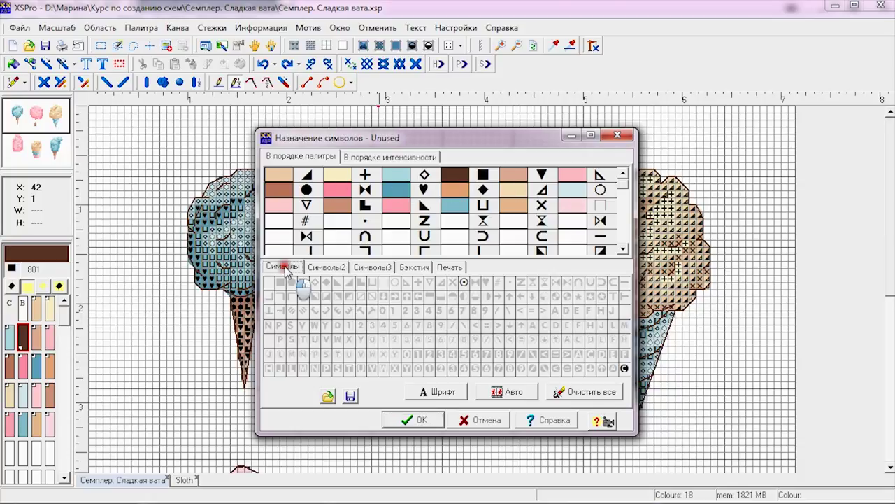
left_click(327, 268)
left_click(372, 268)
left_click(416, 268)
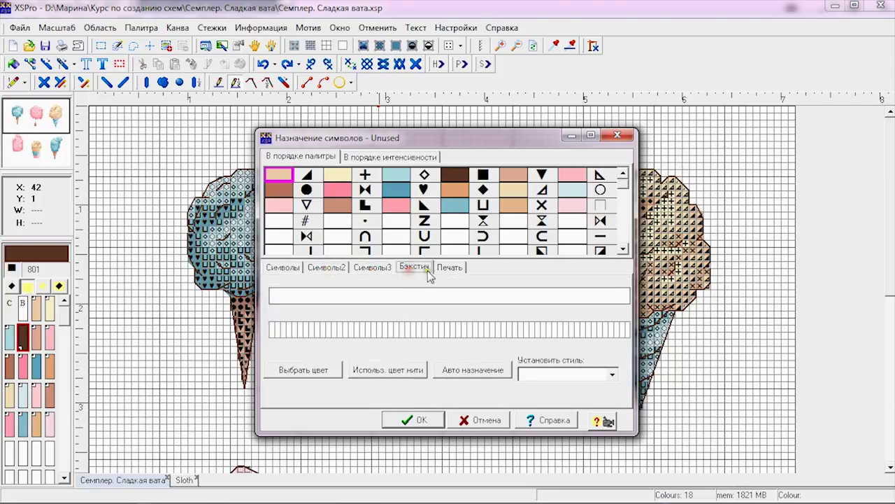
left_click(447, 267)
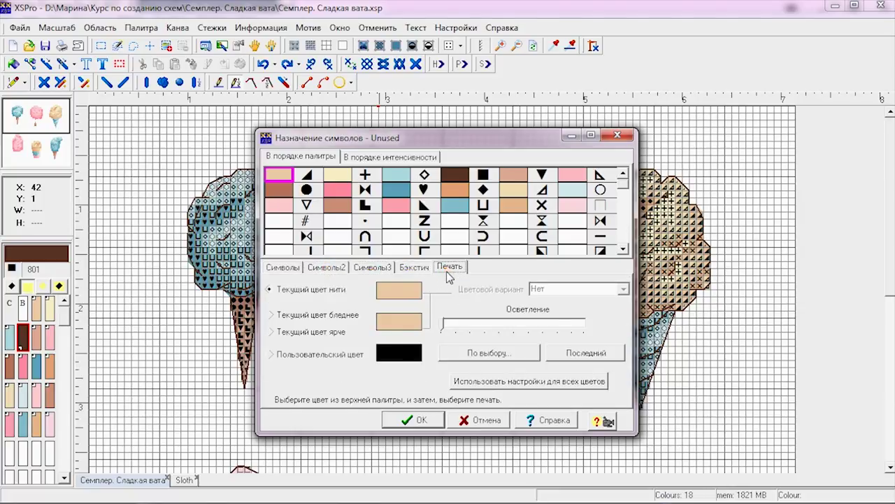
left_click(284, 267)
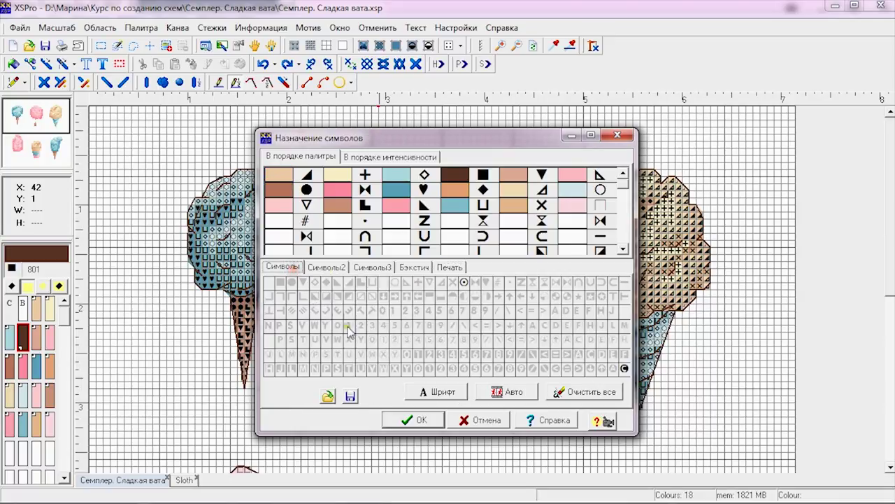
- Look at the options for loading and saving a symbol palette file, leaving both without choosing a file
left_click(328, 396)
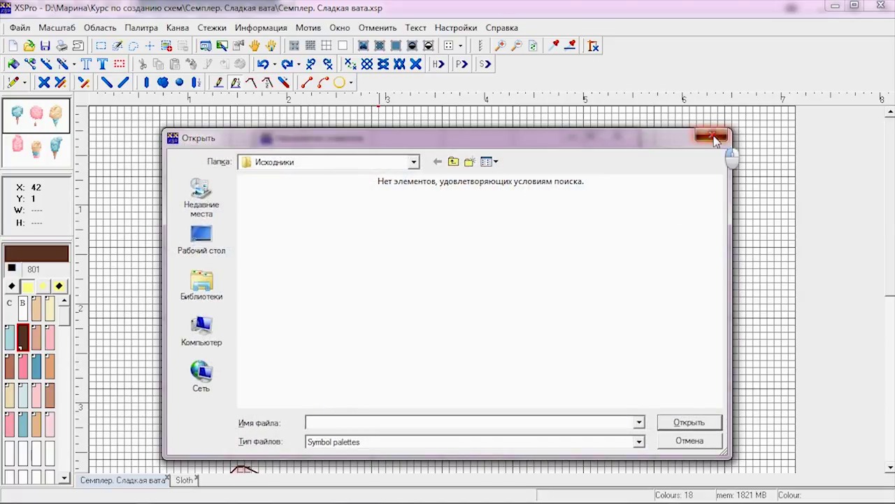
left_click(712, 136)
left_click(349, 396)
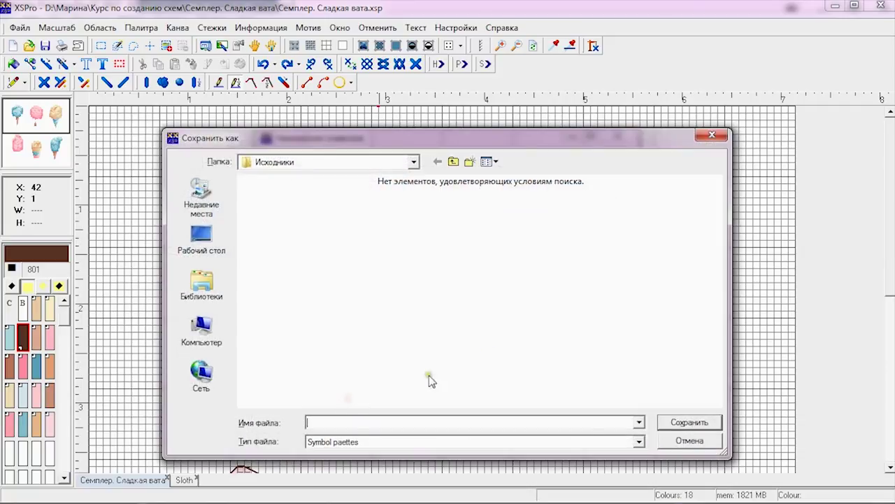
left_click(711, 137)
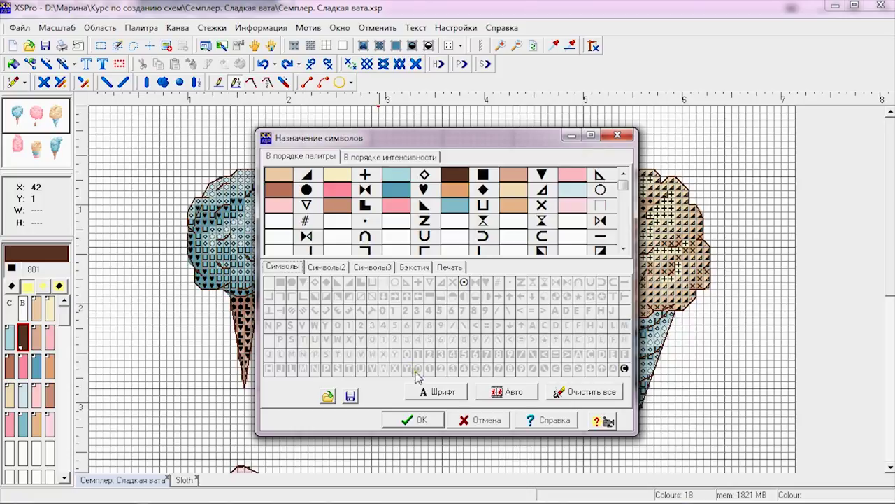
- Try the Cross Stitch 2 font for the first symbol set
left_click(455, 393)
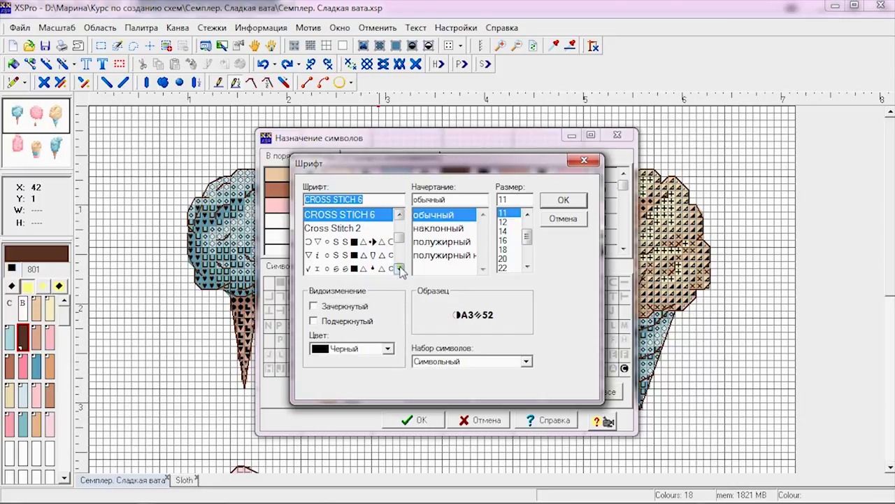
left_click(369, 229)
left_click(370, 239)
left_click(370, 229)
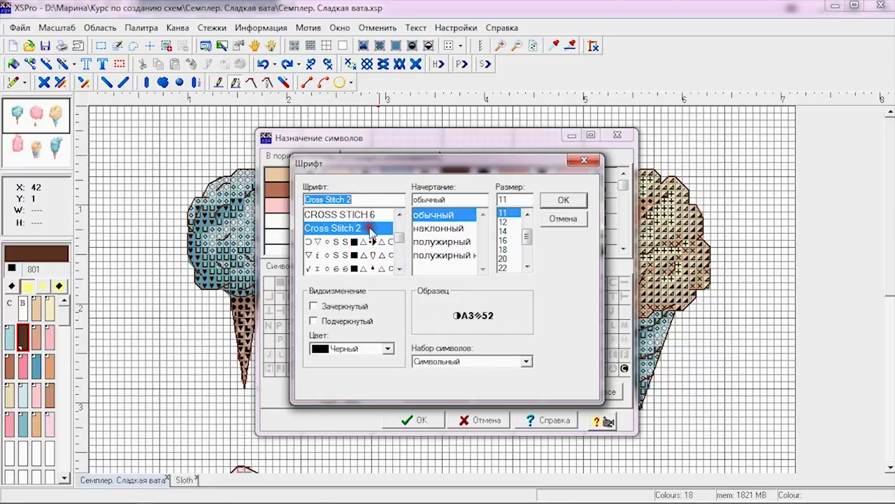
left_click(564, 202)
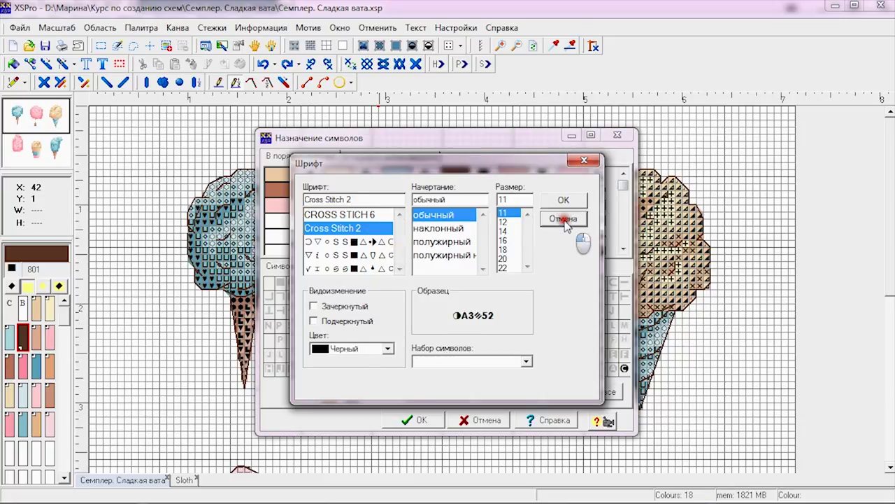
- Set the first symbol set's font to CrossStitch_TG
left_click(459, 394)
left_click(357, 228)
left_click(362, 241)
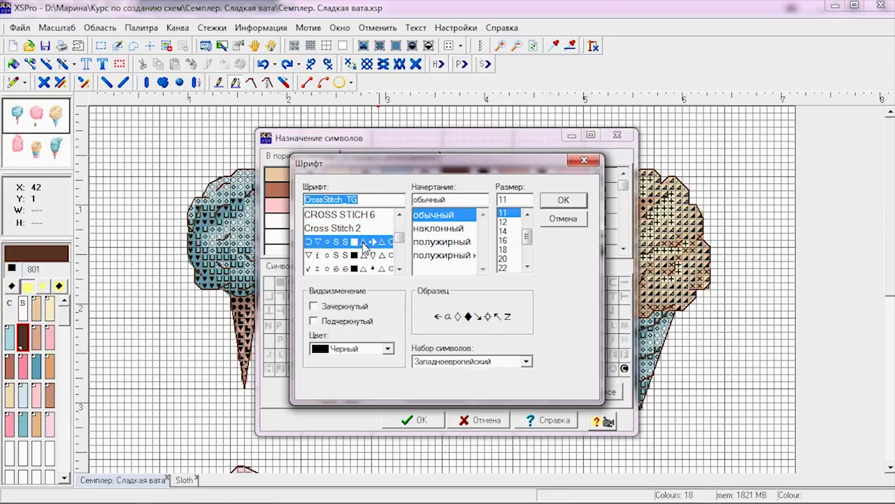
left_click(564, 201)
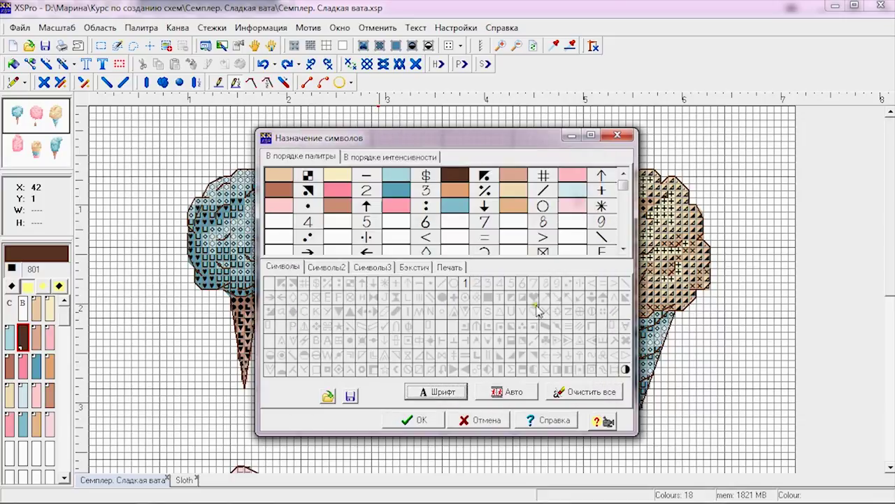
- Assign symbols to the palette colours automatically and clear all the assignments
left_click(518, 394)
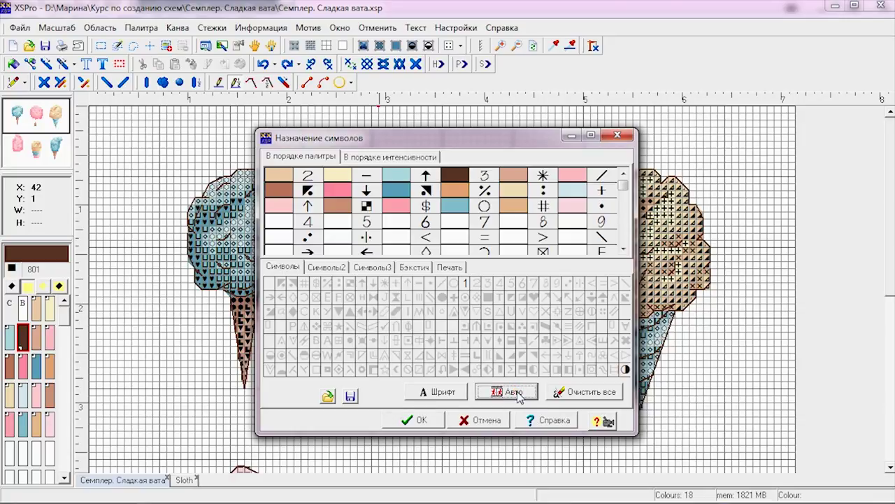
left_click(601, 398)
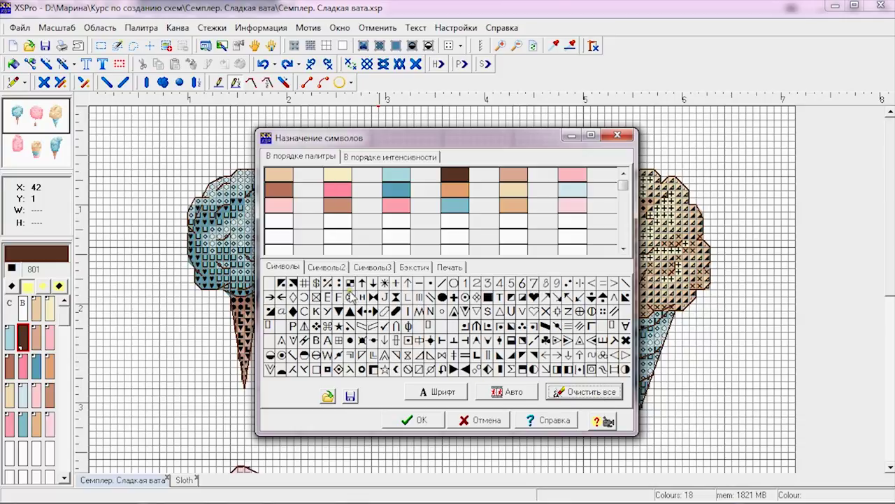
- Set the second symbol set's font to CrossStitch3
left_click(333, 267)
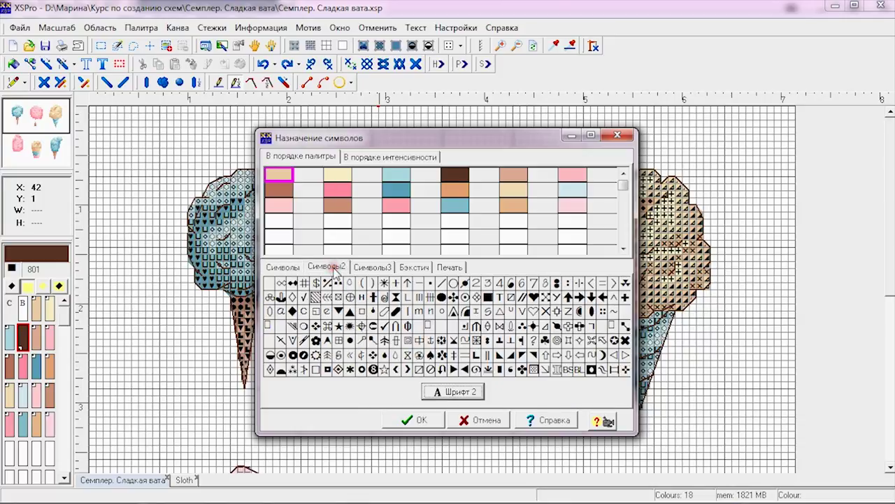
left_click(451, 390)
left_click(327, 229)
left_click(563, 199)
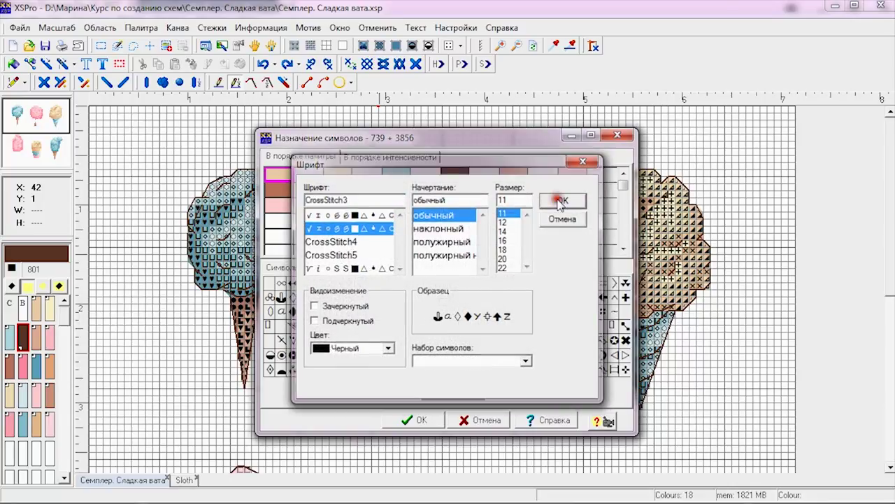
- Change the third symbol set to a different cross-stitch symbol font
left_click(378, 267)
left_click(451, 392)
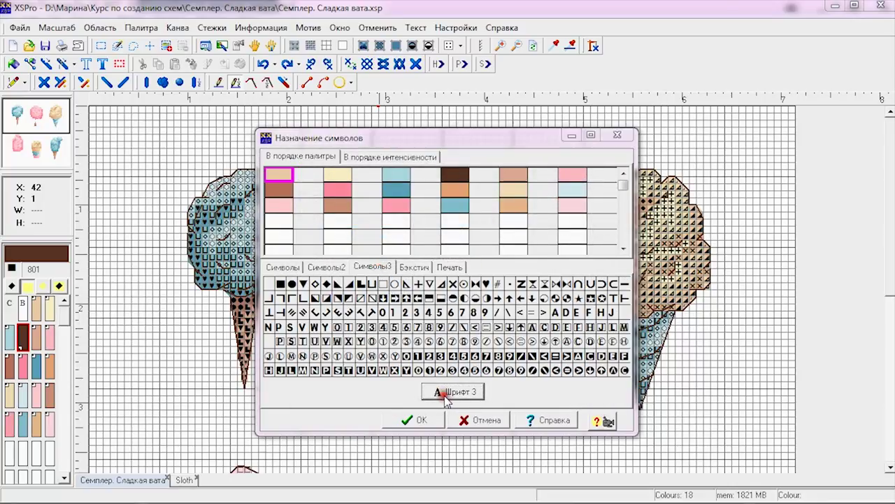
left_click(344, 243)
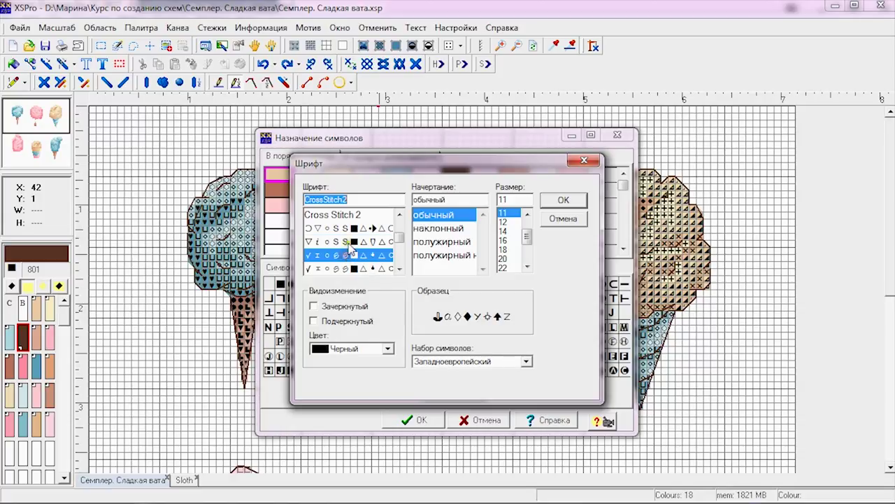
left_click(563, 201)
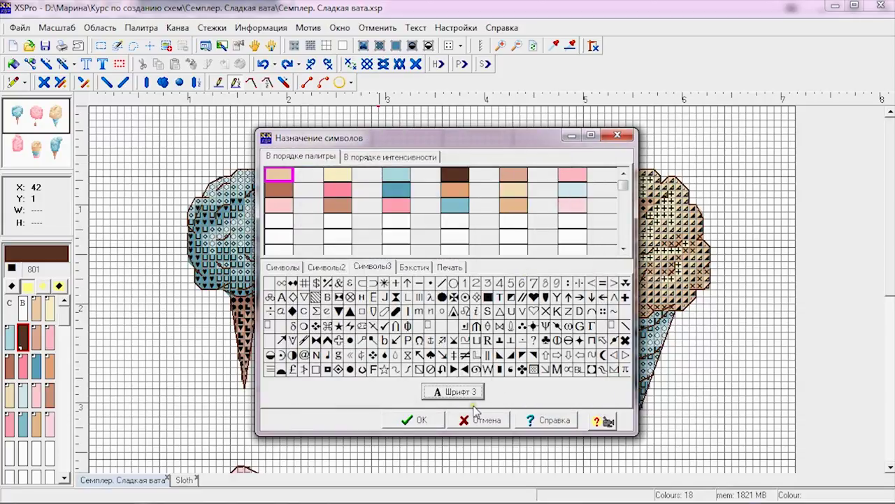
- Set the backstitch line style of the first palette colour to long dashes
left_click(416, 268)
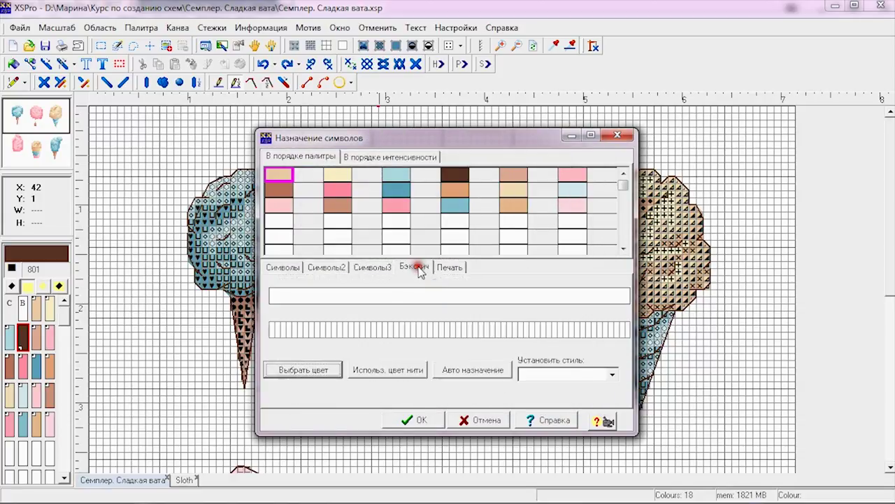
left_click(550, 374)
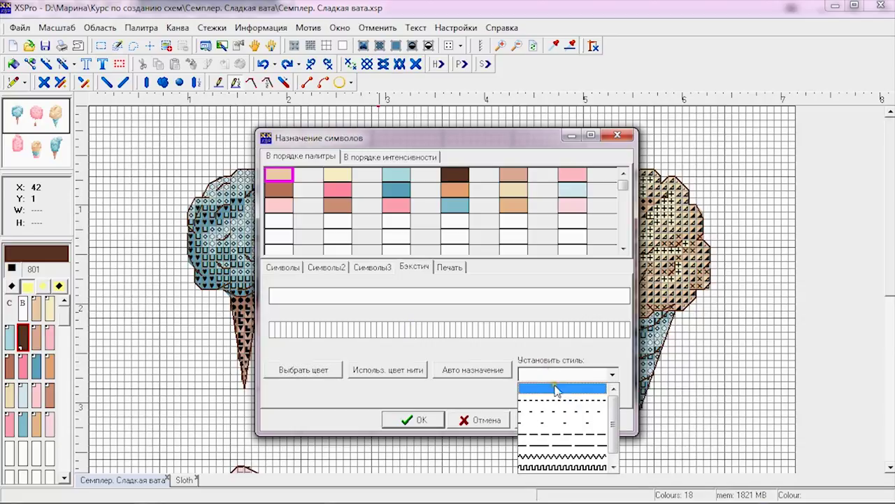
left_click(555, 445)
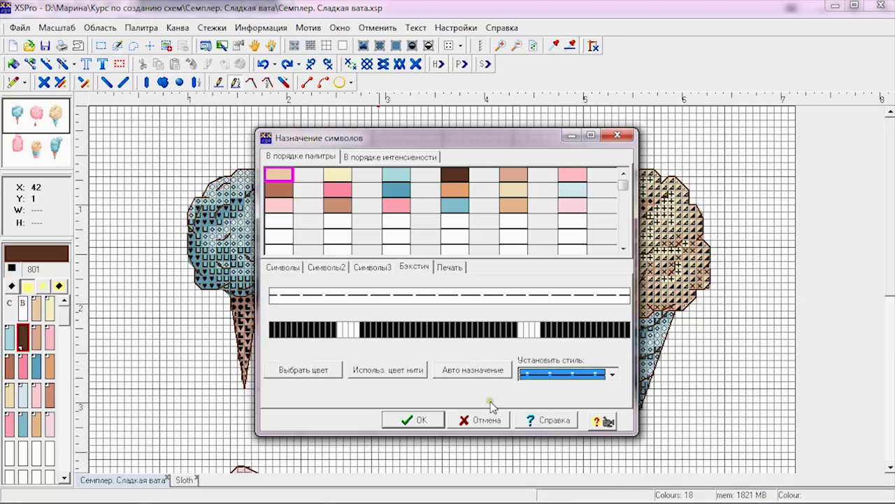
- Try lightening the first colour's print shade, reset the lightening to its minimum, and return to the first symbol set
left_click(448, 267)
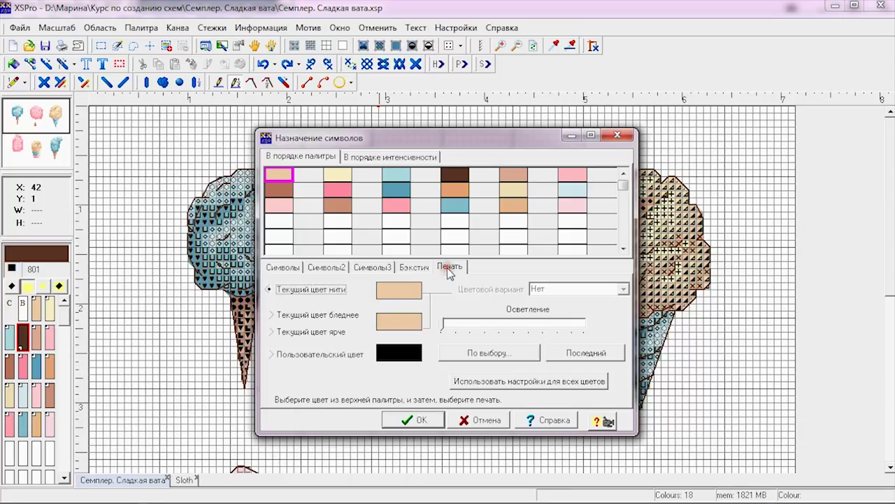
left_click(450, 322)
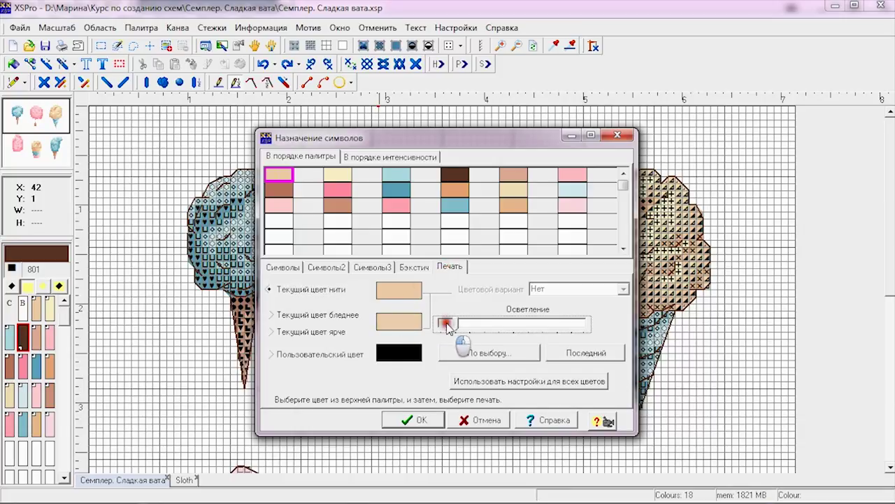
left_click_drag(475, 329, 442, 325)
left_click(283, 269)
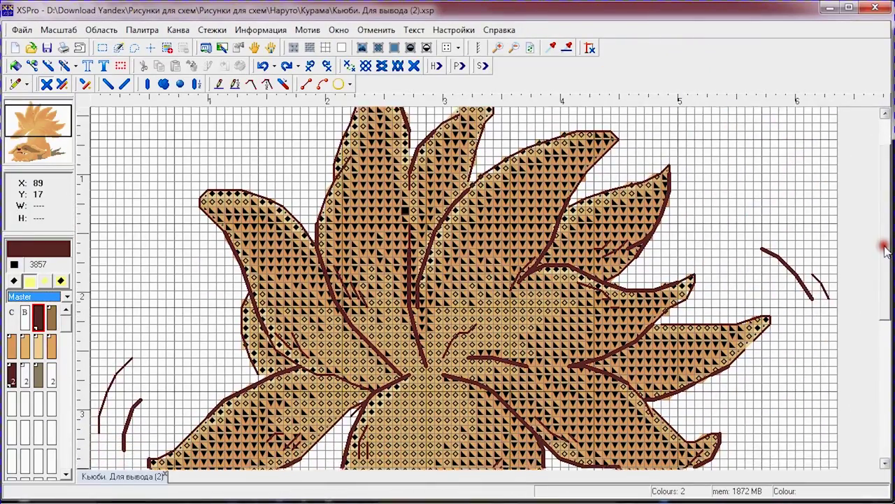
- Examine the Кьюби pattern's symbols in colour and in black and white for how well the shades can be told apart
left_click_drag(884, 251, 892, 384)
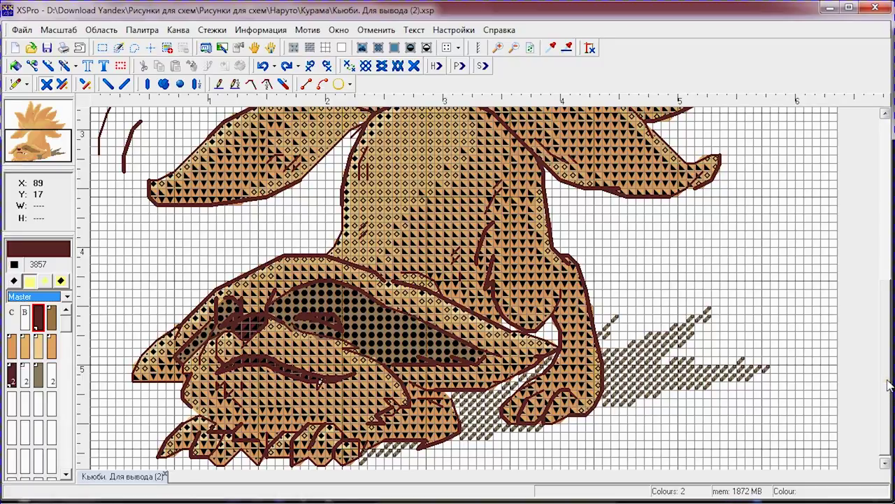
left_click(427, 49)
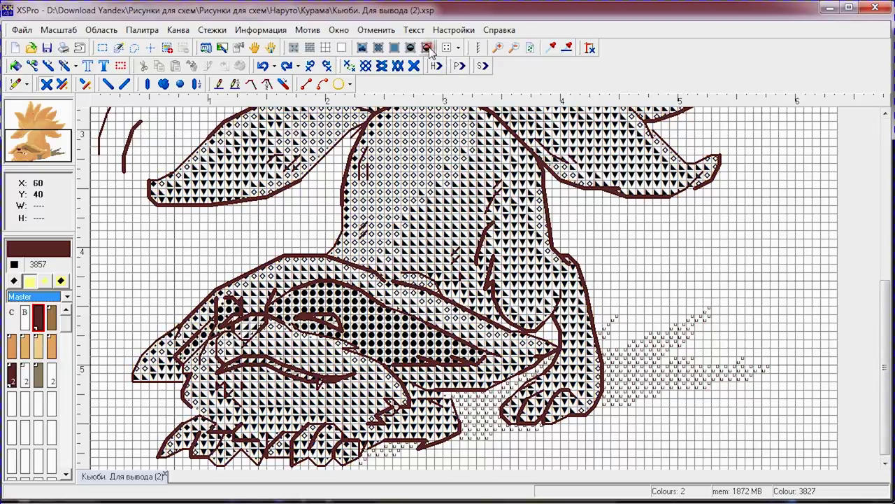
left_click_drag(886, 384, 890, 319)
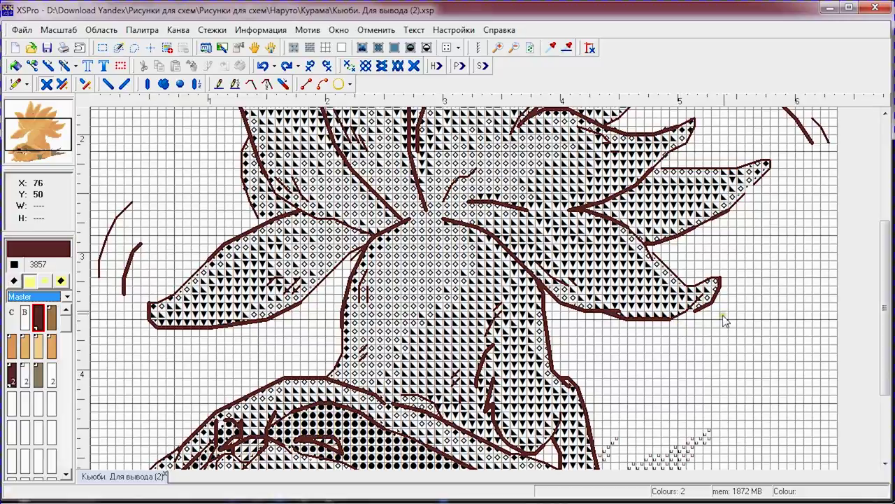
- Switch to the edited Курама pattern and examine its symbols in colour and in black and white
key("alt+Tab")
left_click_drag(890, 211, 892, 315)
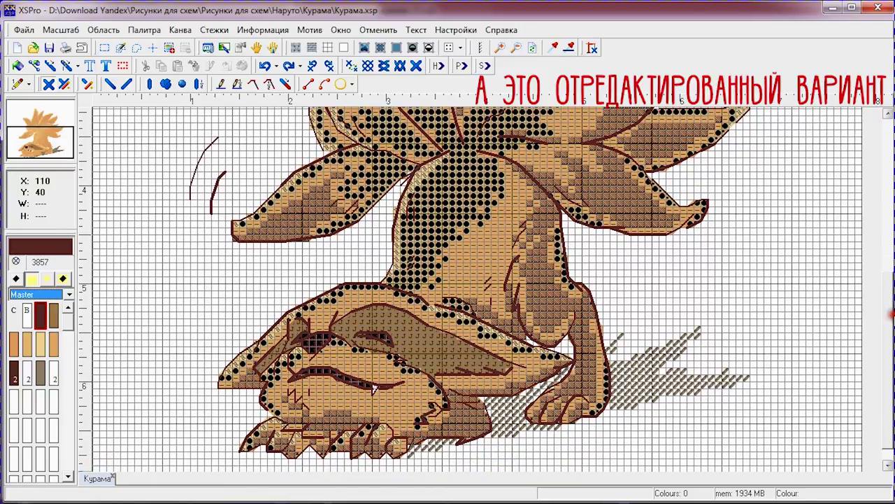
left_click(430, 49)
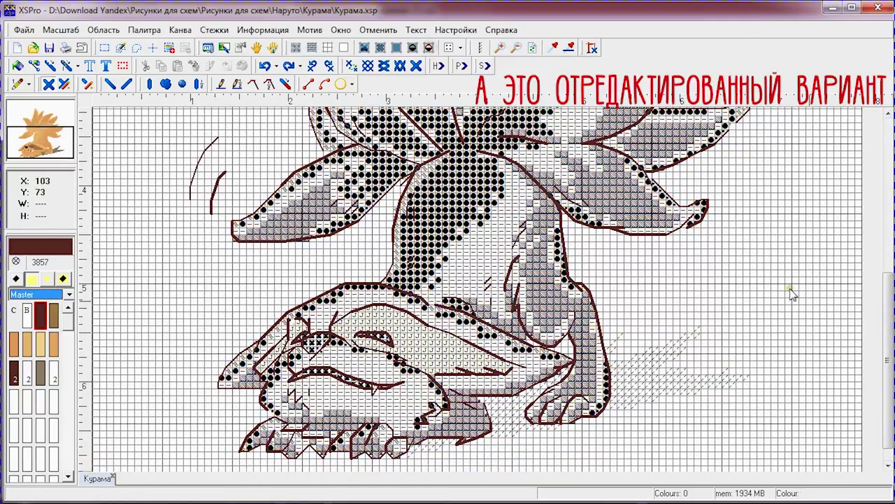
left_click_drag(887, 360, 889, 269)
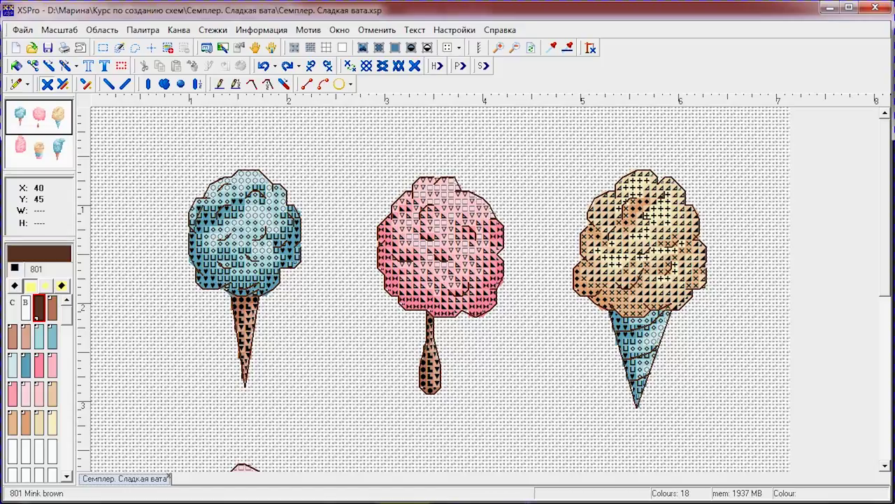
- Display the cotton-candy sampler as black-and-white symbols on a plain line grid and enlarge it
left_click(428, 49)
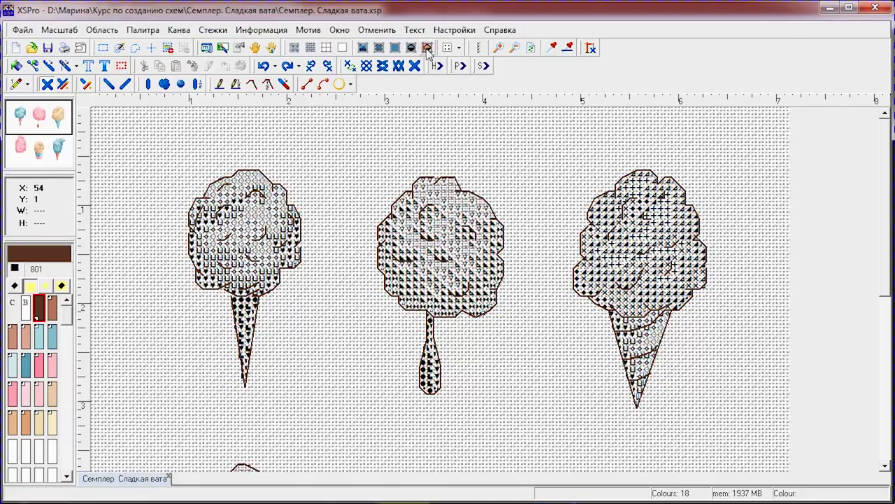
left_click(328, 46)
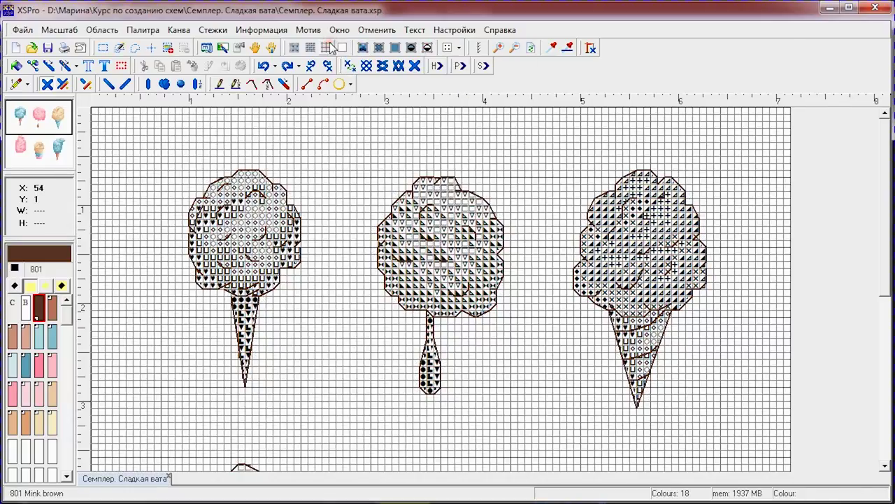
left_click(500, 49)
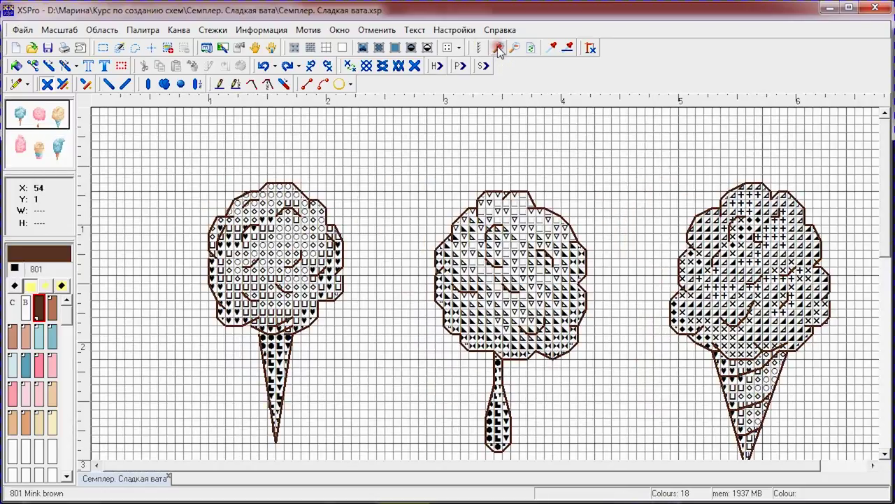
- Assign the tilde symbol from the second symbol set to colour 3766 Light medium blue and apply it
left_click(14, 269)
left_click_drag(398, 184, 567, 138)
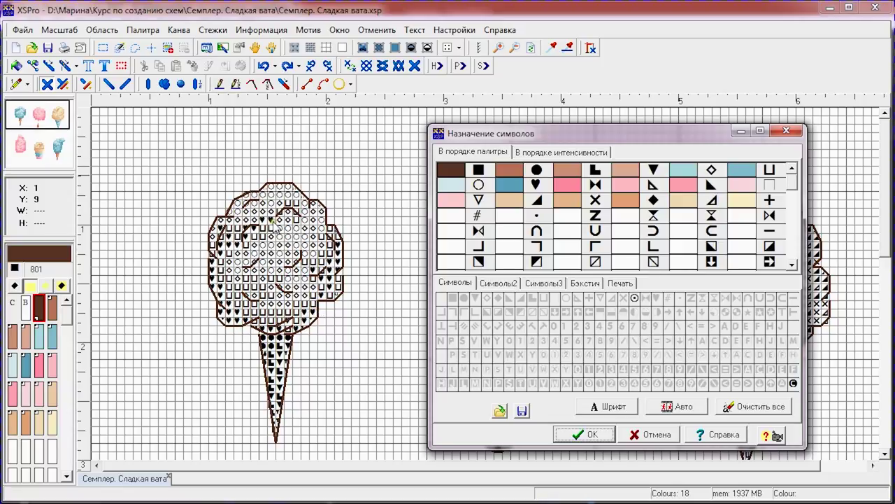
left_click(503, 283)
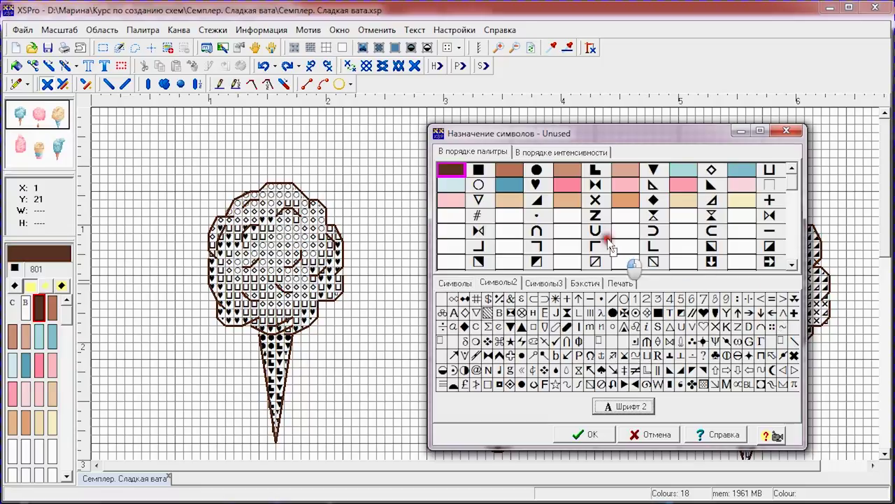
left_click(540, 184)
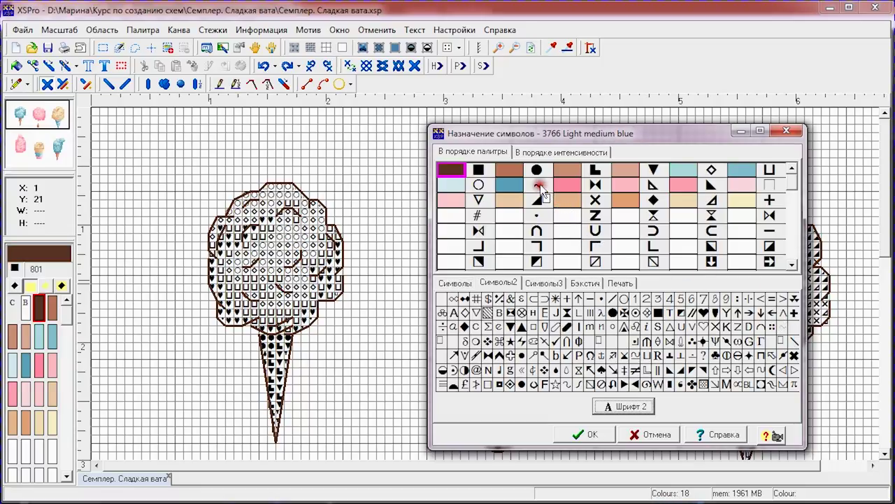
left_click(601, 434)
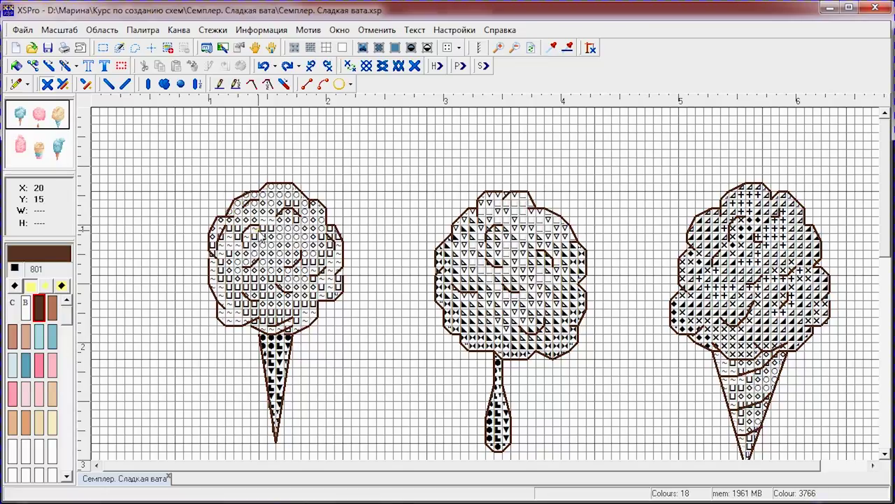
- Assign the bold plus symbol from the second set to the light turquoise colour and apply it
left_click(14, 269)
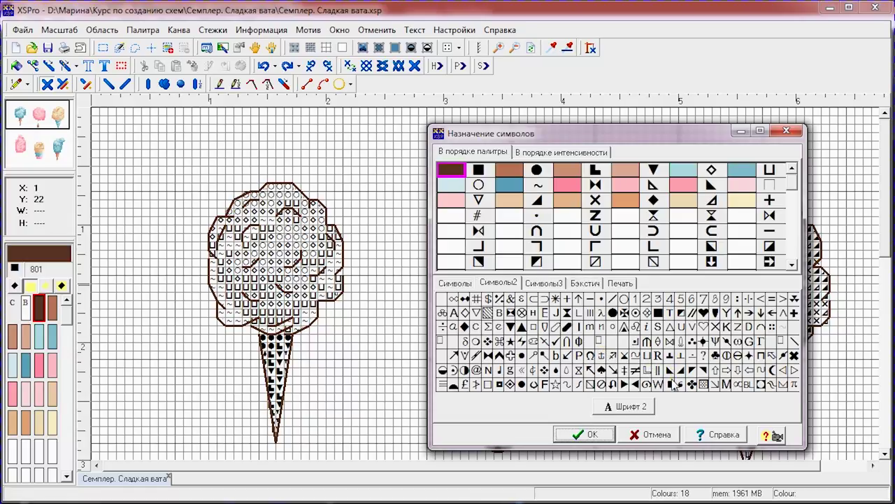
left_click_drag(791, 313, 712, 170)
left_click(596, 434)
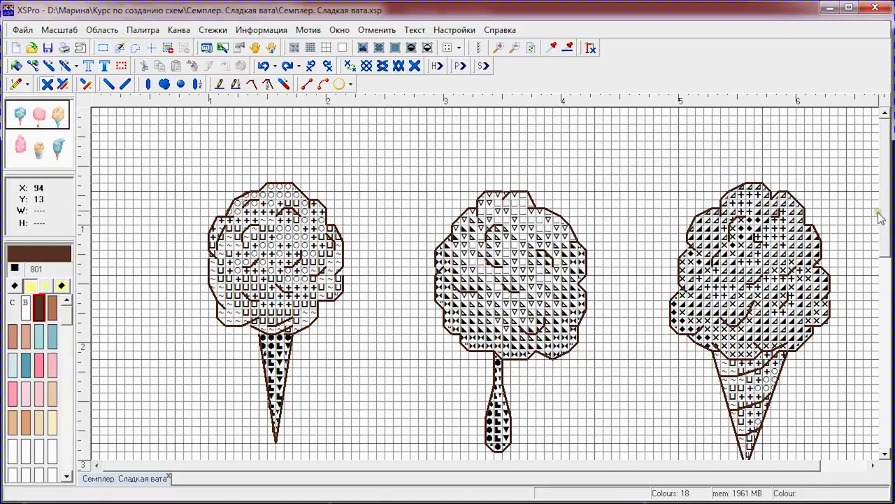
- Review the symbols on all six cotton-candy motifs in black and white and with the colours displayed
scroll(880, 216, "down", 5)
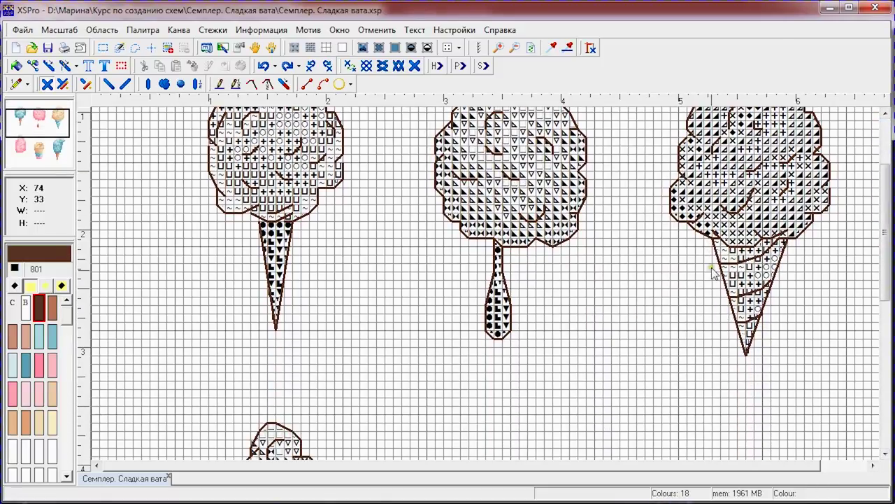
scroll(888, 291, "down", 5)
scroll(888, 291, "down", 5)
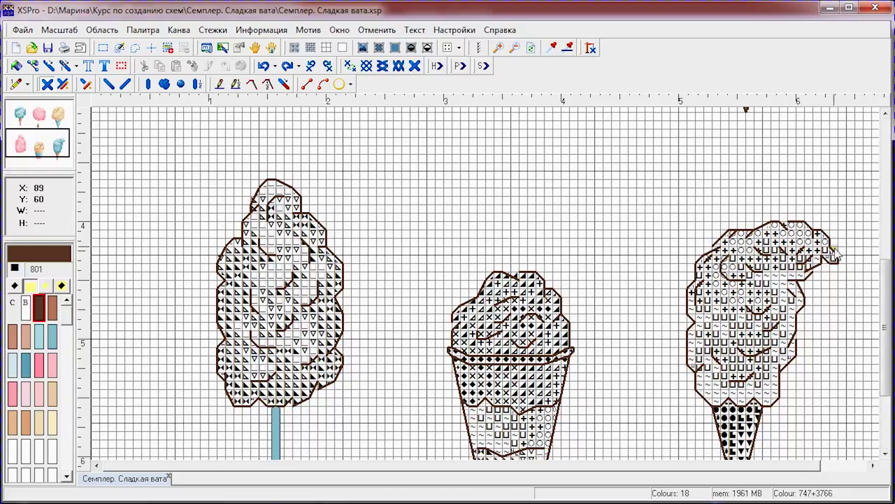
scroll(881, 280, "down", 2)
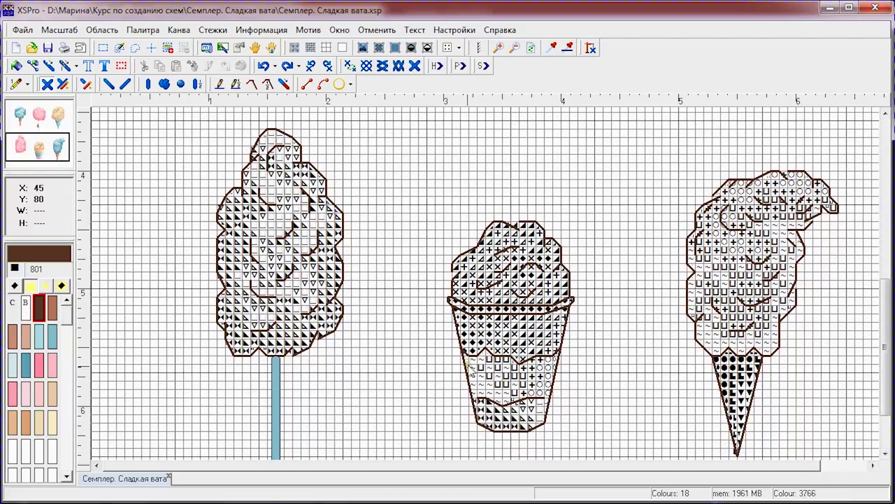
left_click_drag(885, 380, 884, 253)
left_click(411, 49)
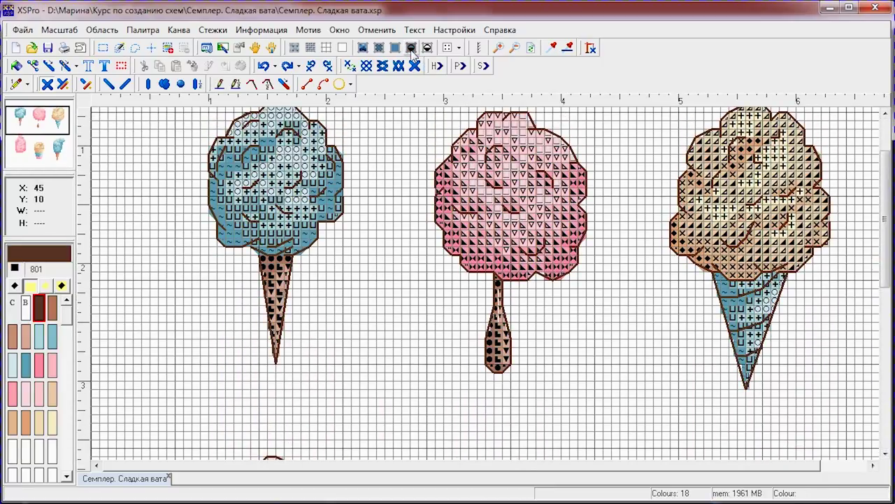
scroll(889, 267, "down", 3)
left_click_drag(889, 267, 889, 368)
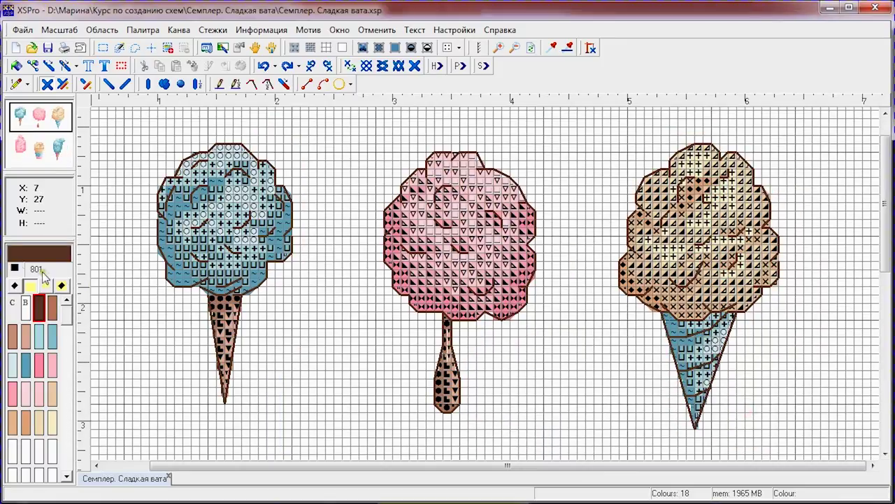
- Assign the outlined arrow from the second symbol set to the darkest pink and the hatched square to the medium pink
left_click(15, 270)
double_click(15, 270)
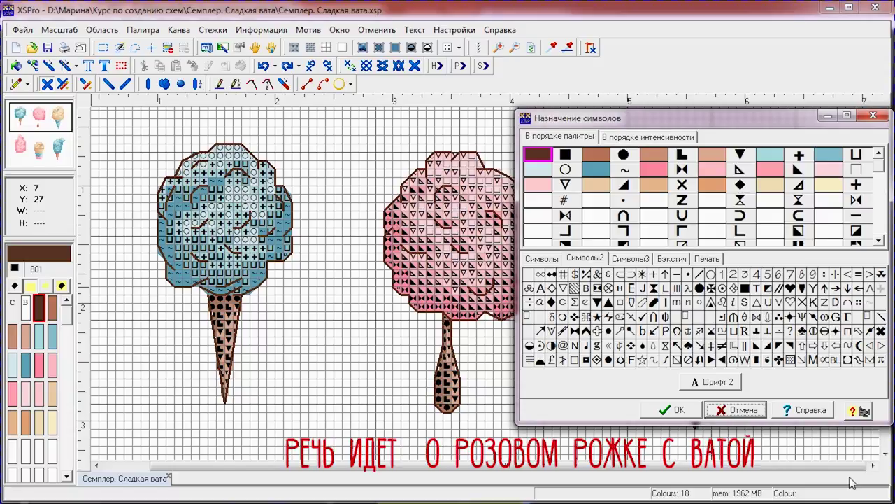
key("ctrl+Tab")
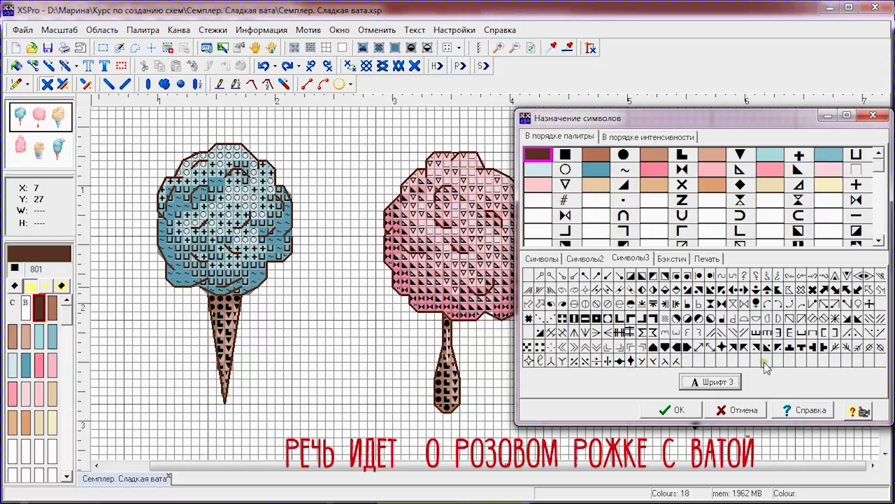
left_click(592, 261)
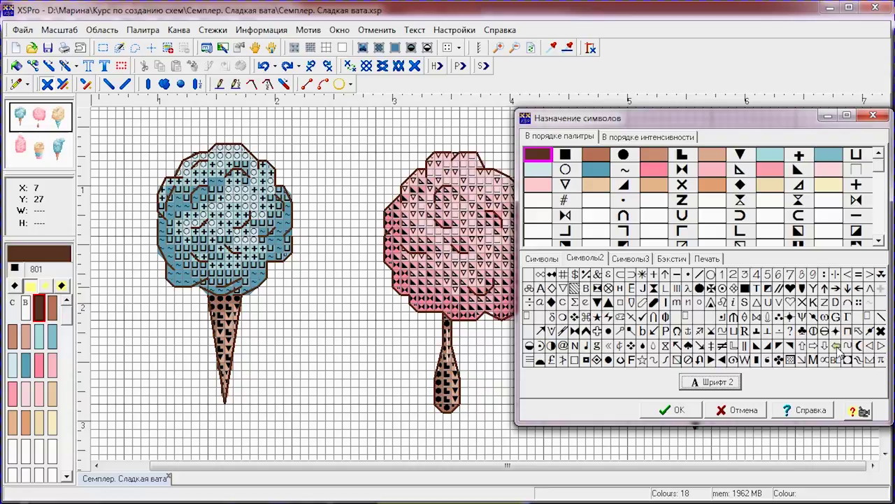
left_click_drag(834, 347, 682, 169)
left_click_drag(576, 289, 796, 170)
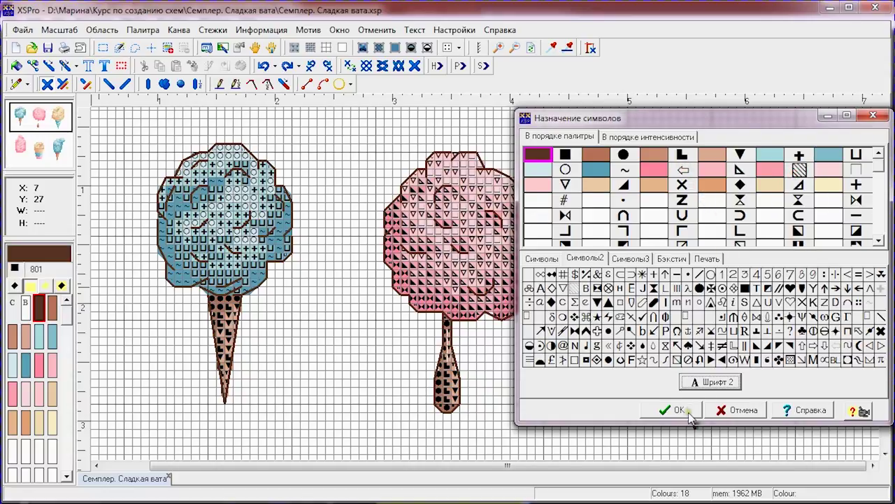
left_click(685, 410)
- Check the new pink symbols across the sampler in black-and-white symbol display
scroll(560, 394, "down", 3)
scroll(569, 394, "up", 3)
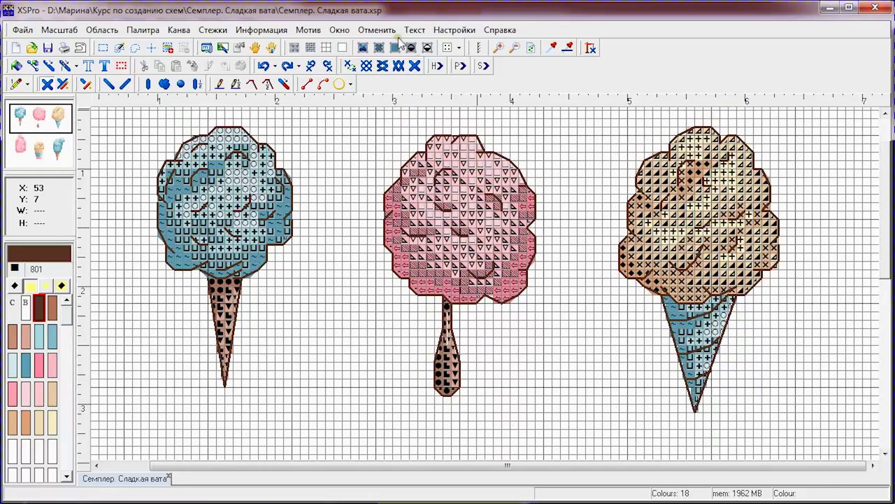
left_click(429, 48)
scroll(581, 343, "down", 5)
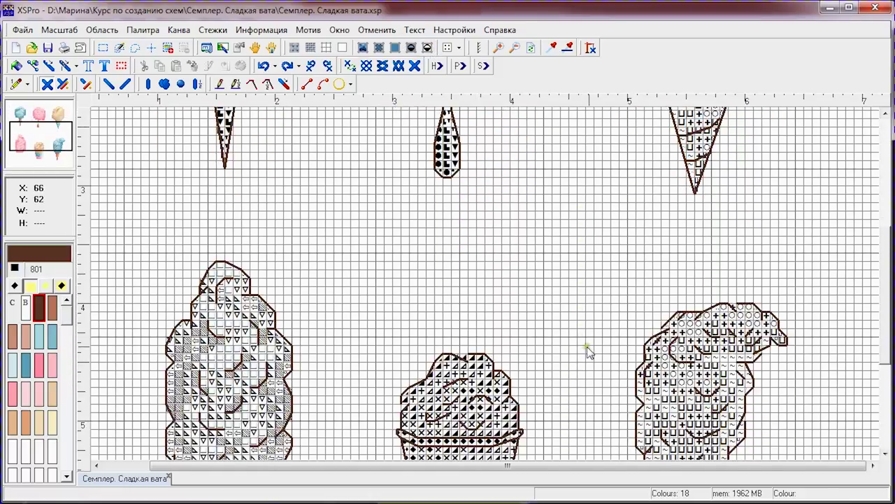
left_click_drag(886, 395, 884, 265)
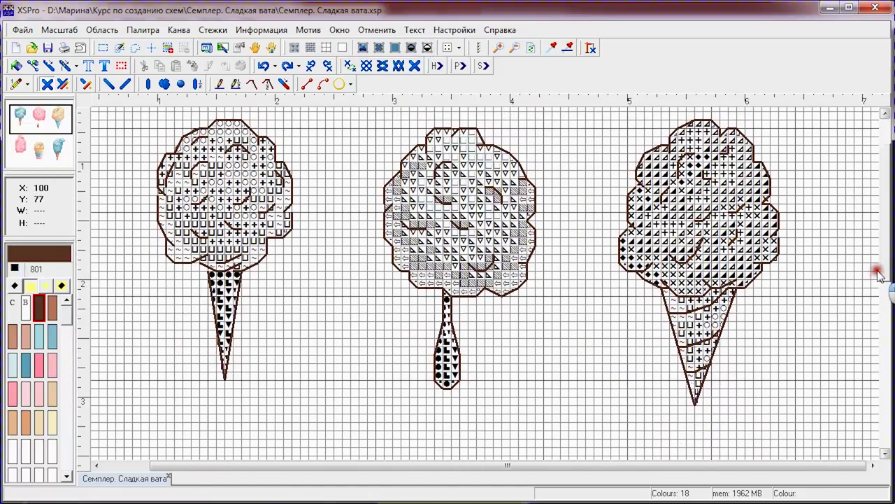
- Choose a different symbol font for the third symbol set in the symbol assignment dialog
left_click(14, 268)
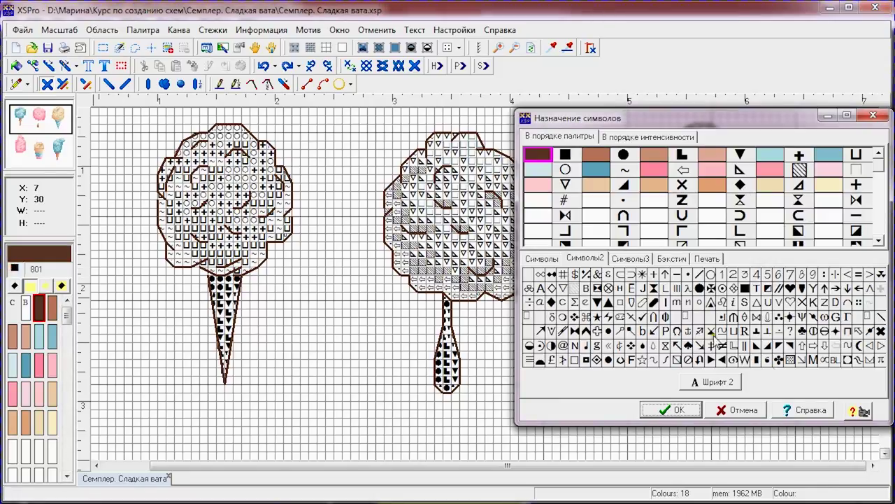
left_click(629, 259)
left_click(715, 382)
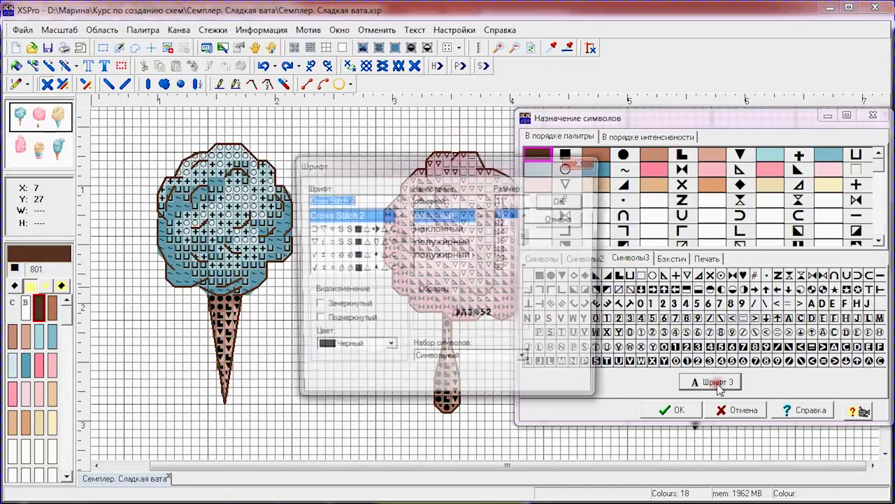
left_click(400, 269)
left_click(400, 269)
left_click(342, 241)
left_click(563, 200)
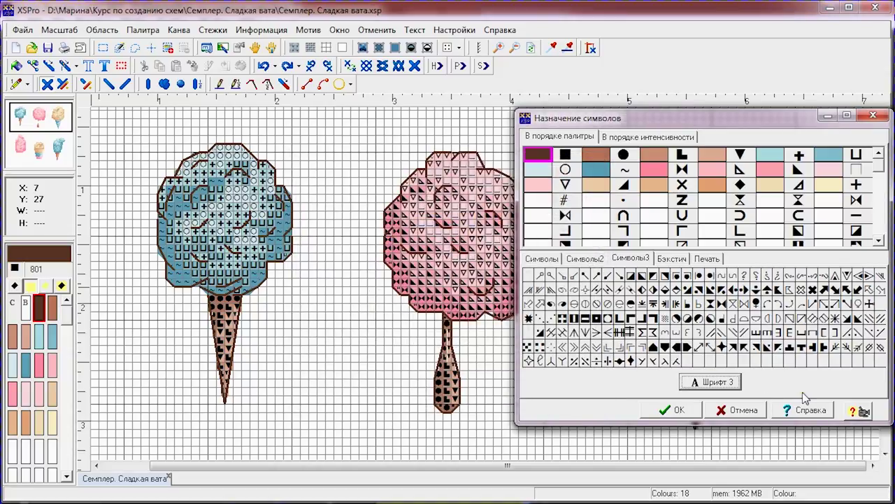
- Assign the open C-shaped symbol from the second set to the light pink and the filled corner triangle from the third set to the pale pink
left_click(584, 258)
left_click_drag(627, 273, 738, 175)
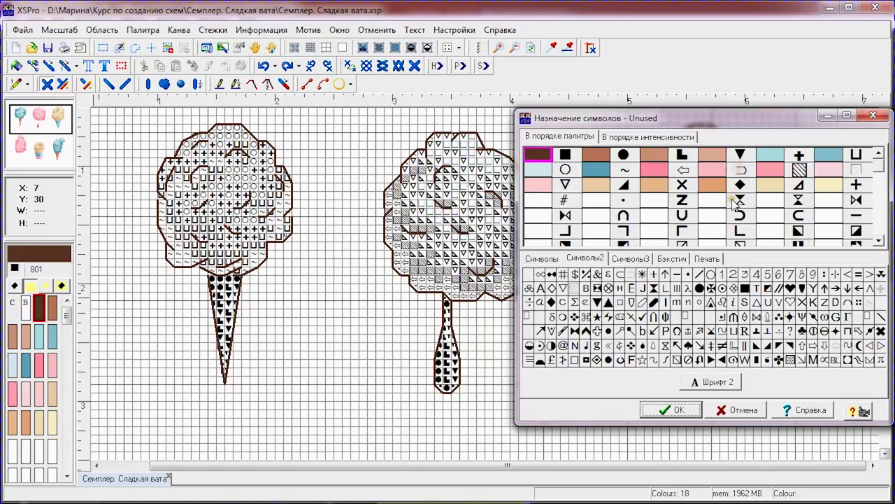
left_click(671, 410)
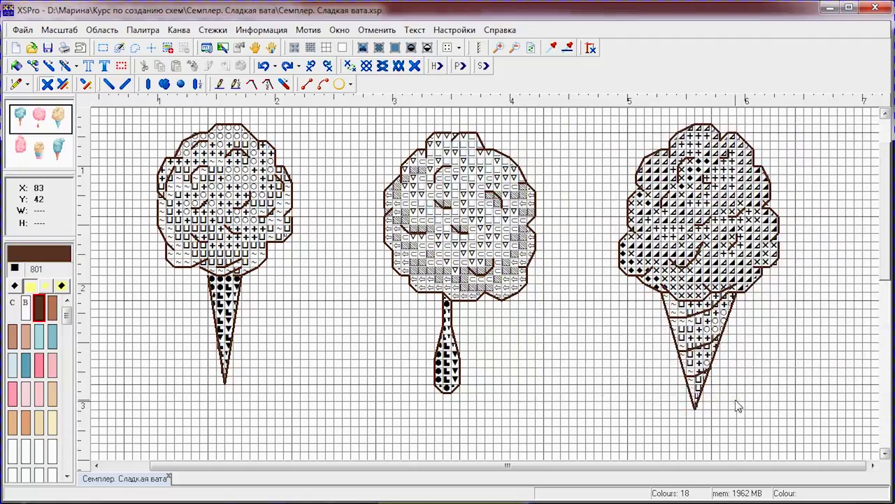
left_click(20, 266)
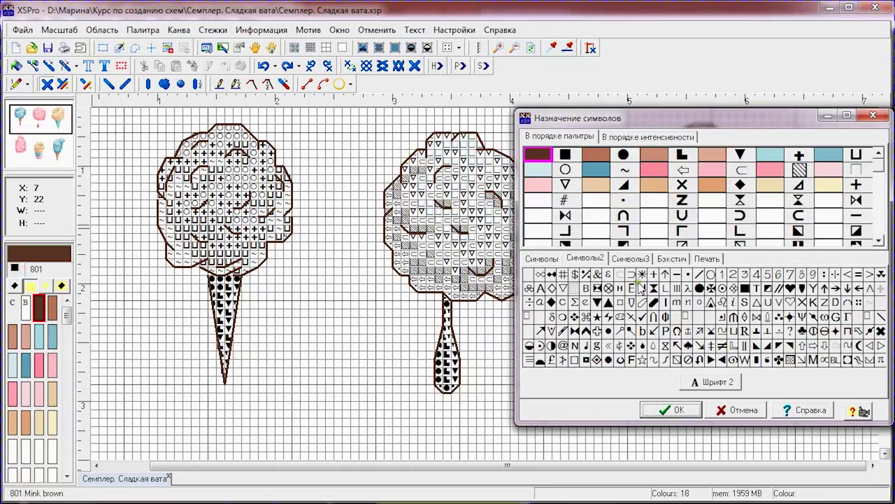
left_click(633, 259)
left_click(852, 320)
left_click(677, 410)
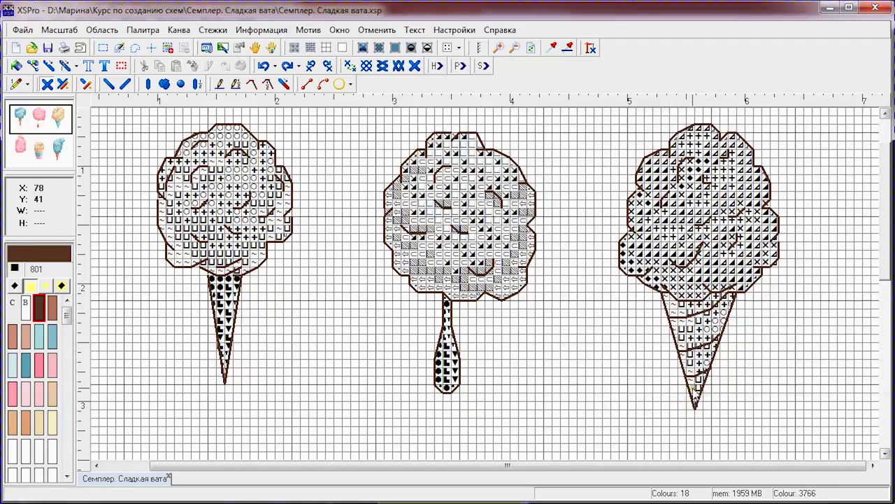
- Assign the outlined square from the second symbol set to the palest pink and apply it
left_click(15, 267)
left_click(596, 259)
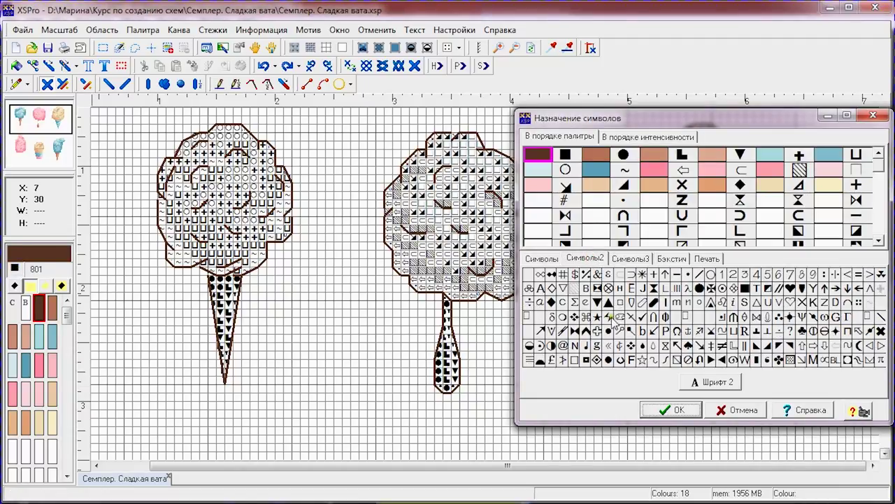
left_click(676, 410)
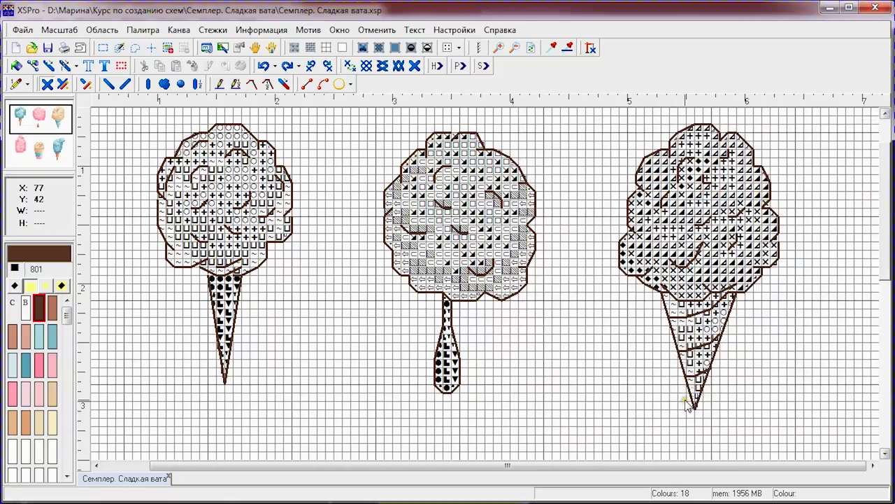
- Replace the darkest pink's symbol with the double vertical bar from the second set and check the motifs with the colours displayed
left_click(411, 48)
left_click(427, 48)
left_click_drag(887, 210, 891, 301)
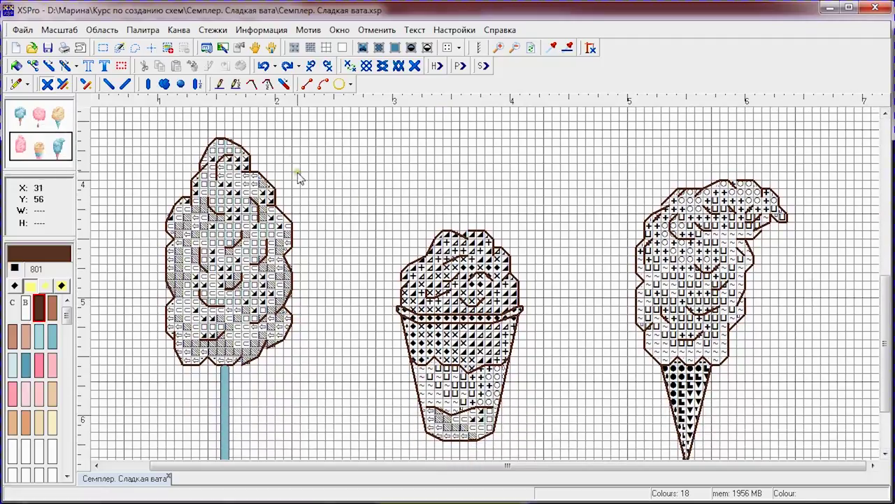
left_click_drag(887, 365, 884, 231)
left_click(14, 268)
left_click(671, 410)
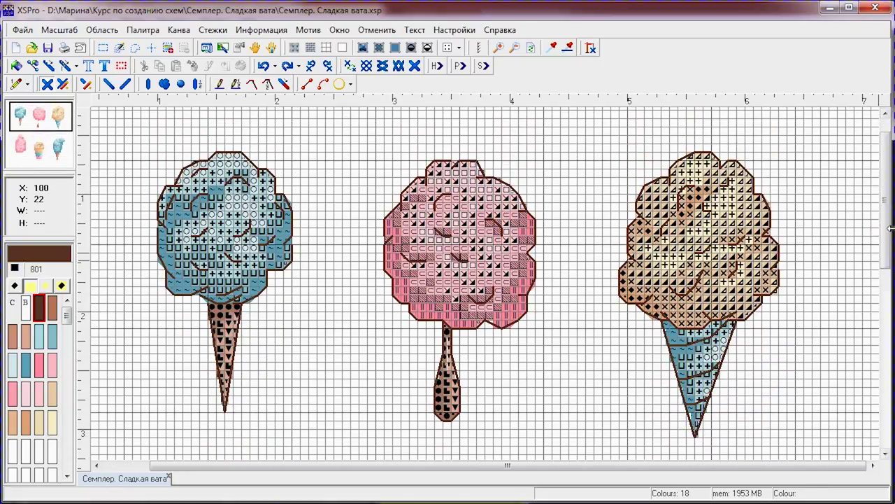
scroll(890, 231, "down", 1)
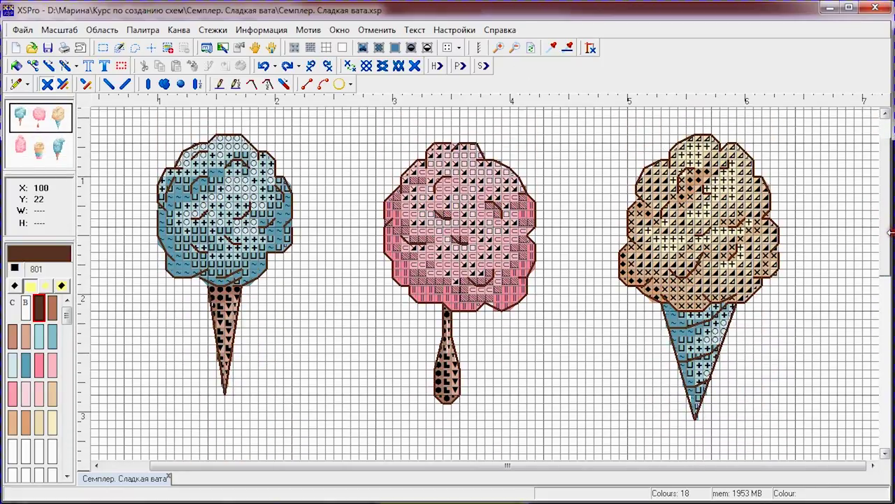
- Assign the bold corner symbol from the third set to the dark orange-tan colour and apply it
double_click(14, 270)
left_click_drag(809, 117, 437, 117)
left_click(241, 258)
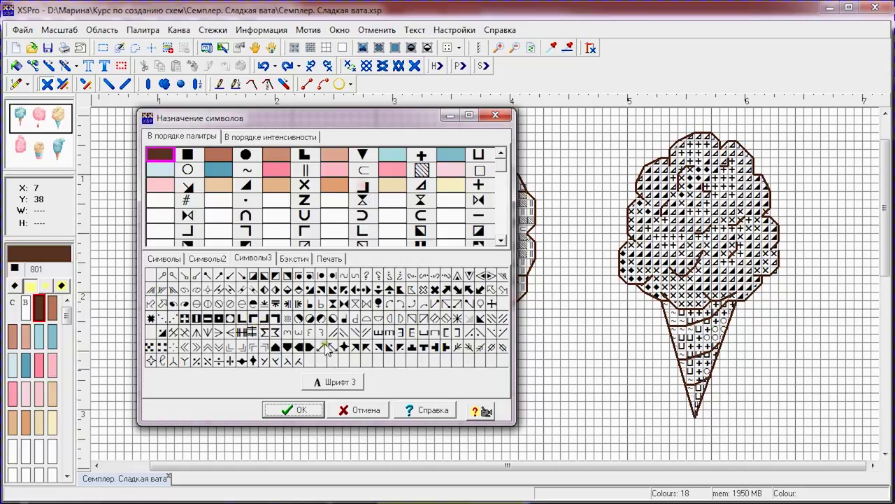
left_click(308, 410)
- Assign the filled dot from the second set to 746 Vanilla and the slashed circle to the medium tan
double_click(14, 268)
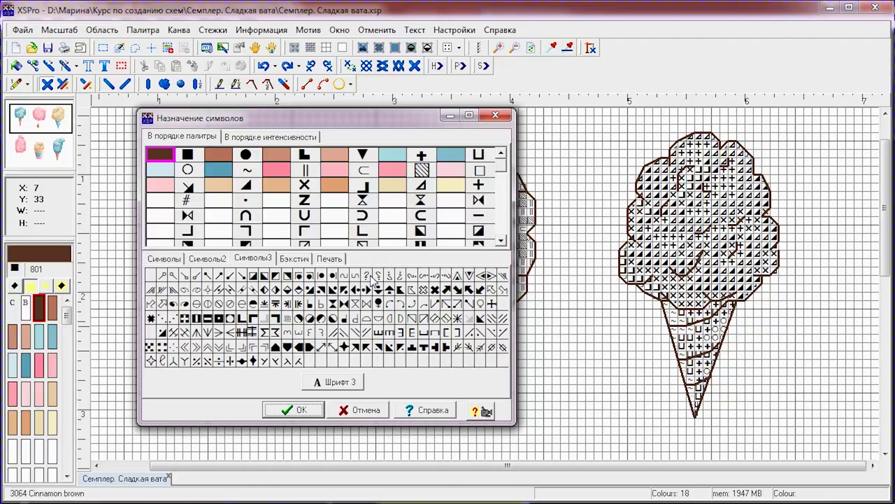
left_click(209, 258)
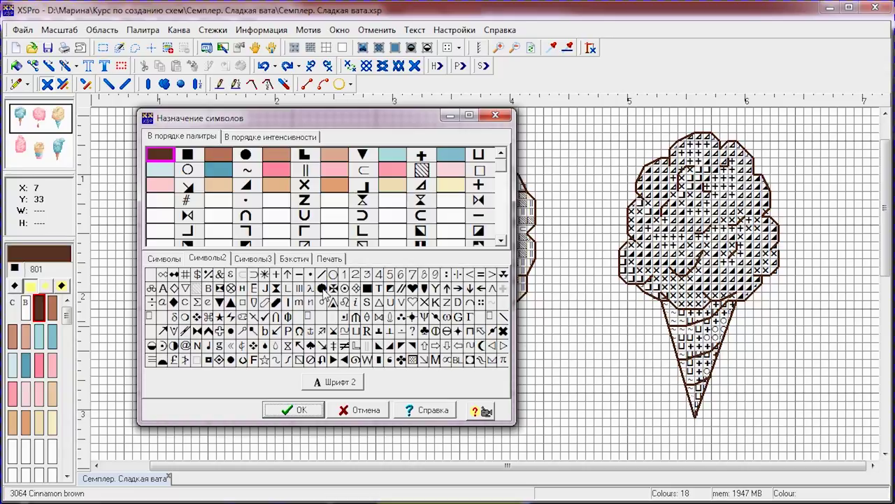
left_click(231, 360)
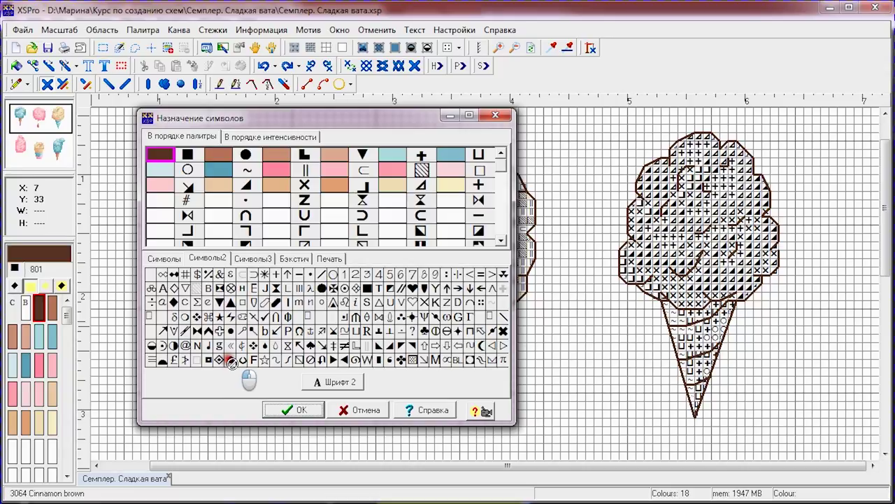
left_click(421, 158)
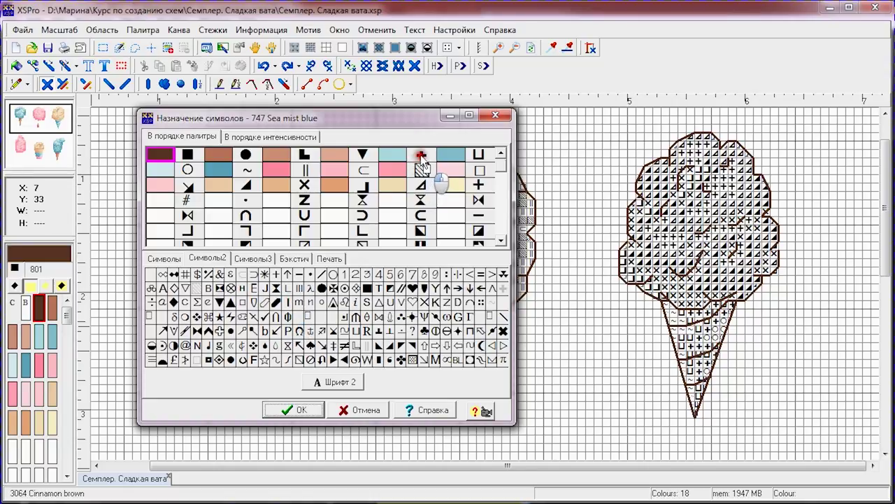
left_click(470, 187)
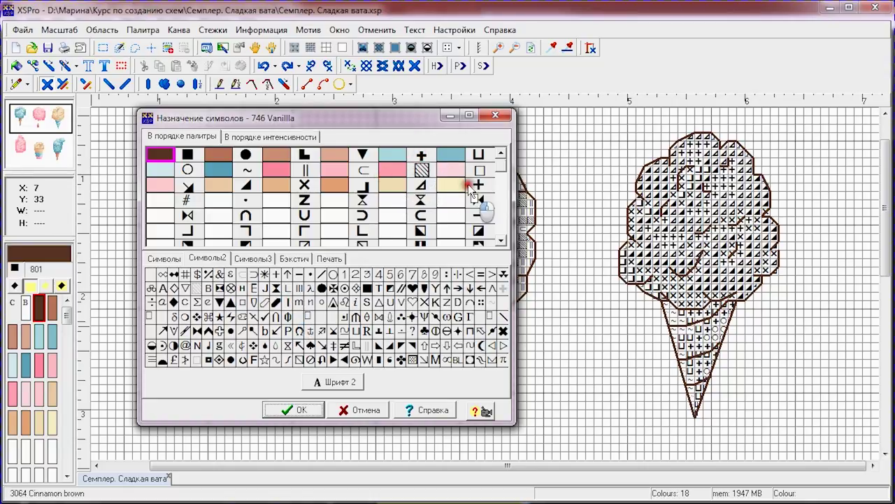
left_click(292, 410)
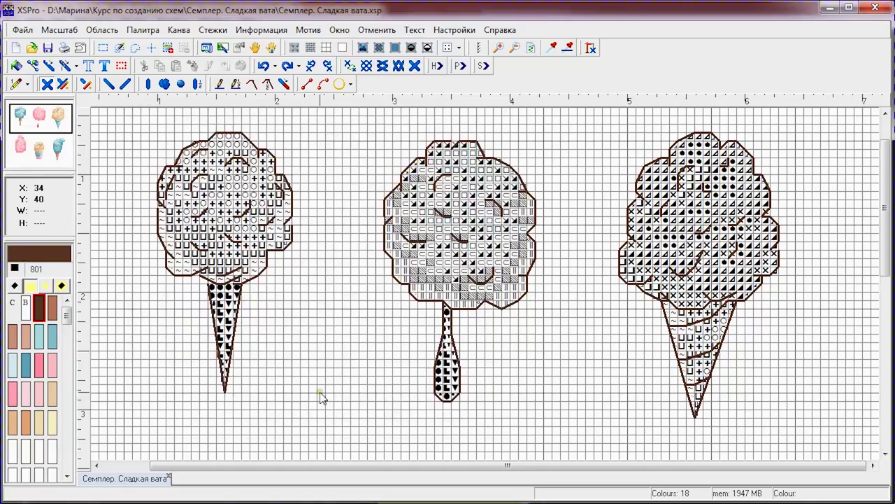
left_click(15, 269)
left_click(305, 185)
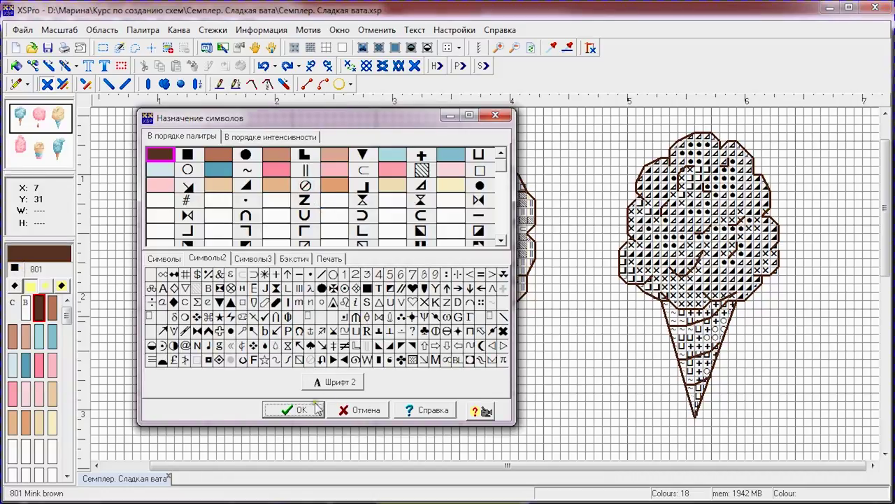
left_click(294, 409)
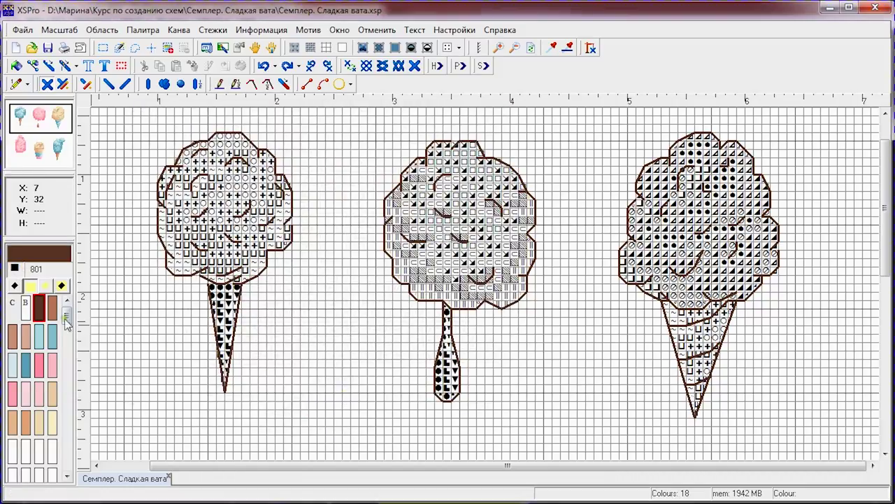
- Assign the striped square from the third set to 739 Dune cream and the outlined down arrow from the second set to the light yellow
left_click(14, 267)
left_click(254, 258)
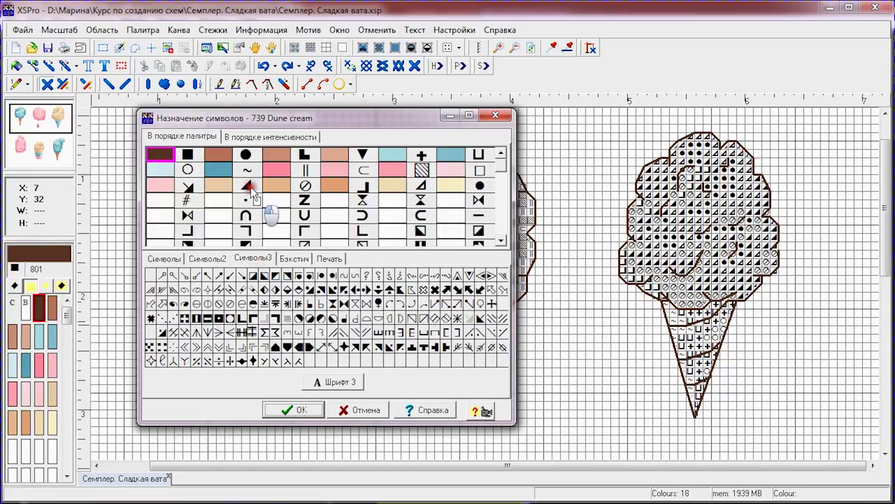
left_click(294, 408)
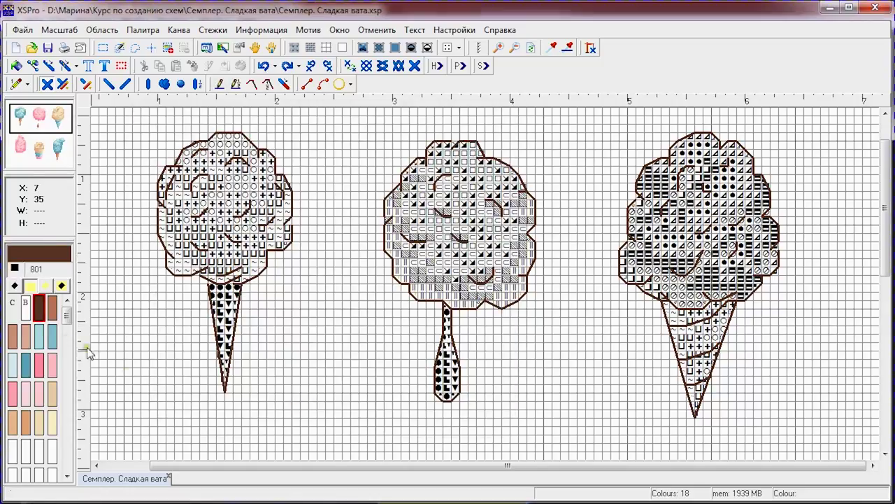
left_click(14, 268)
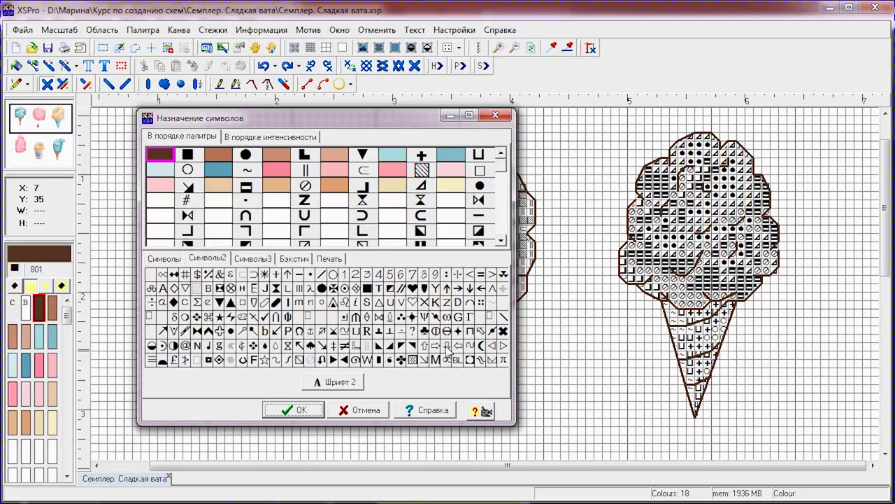
left_click(308, 409)
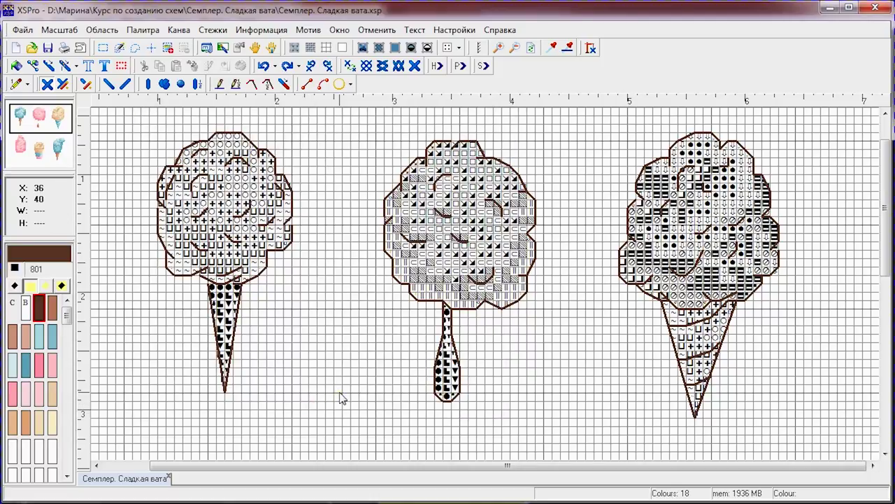
- Reassign the dark brown to a slash, the dark turquoise to a filled square, the darkest pink to a diagonal arrow and the vanilla to a half-filled diamond
left_click(14, 267)
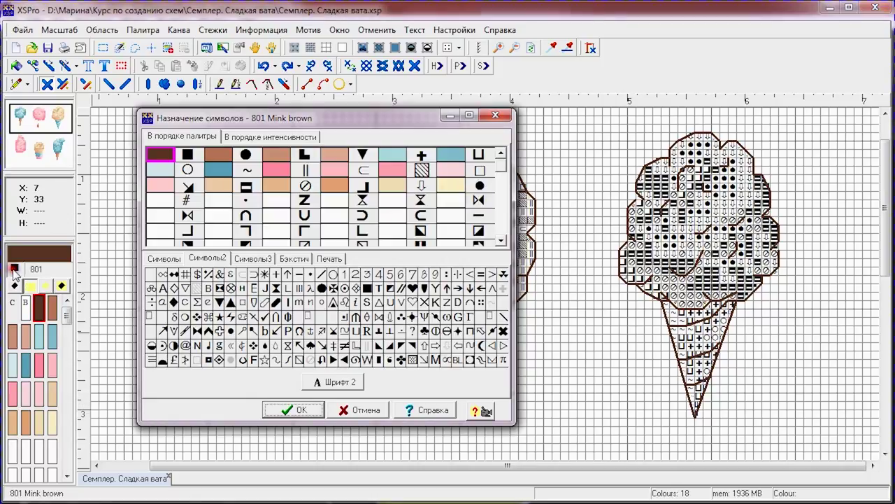
double_click(336, 358)
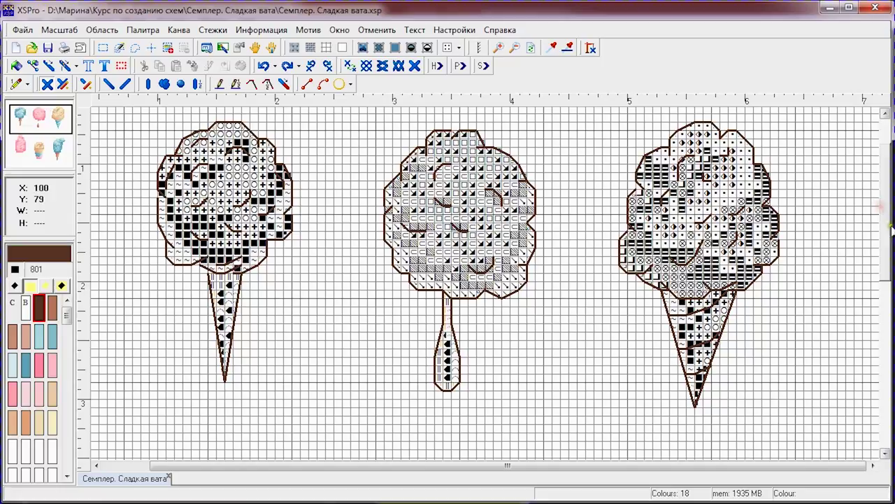
- Try the outlined triangle from the second set on the palest pink, and replace it with the asterisk
left_click(14, 268)
left_click_drag(399, 115, 698, 100)
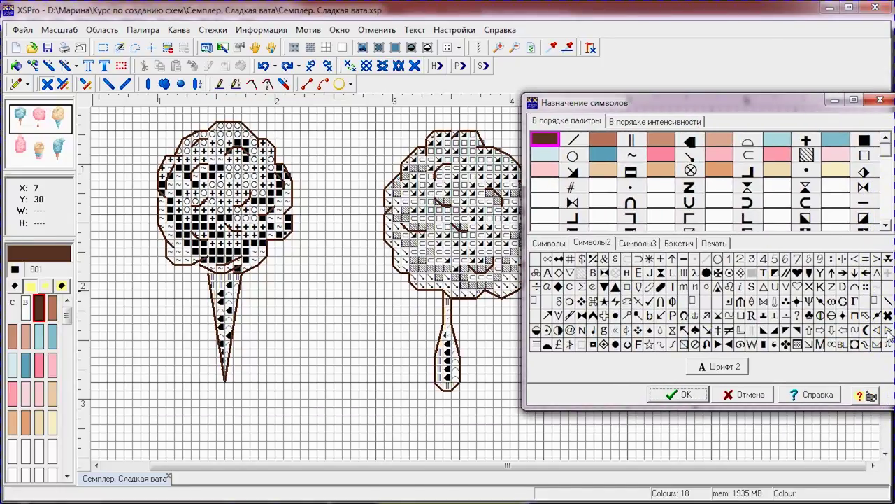
left_click(700, 394)
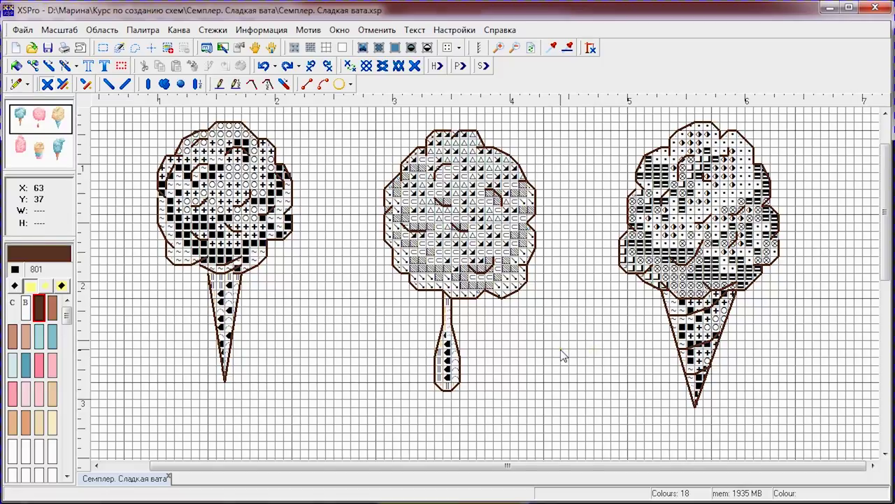
key("F5")
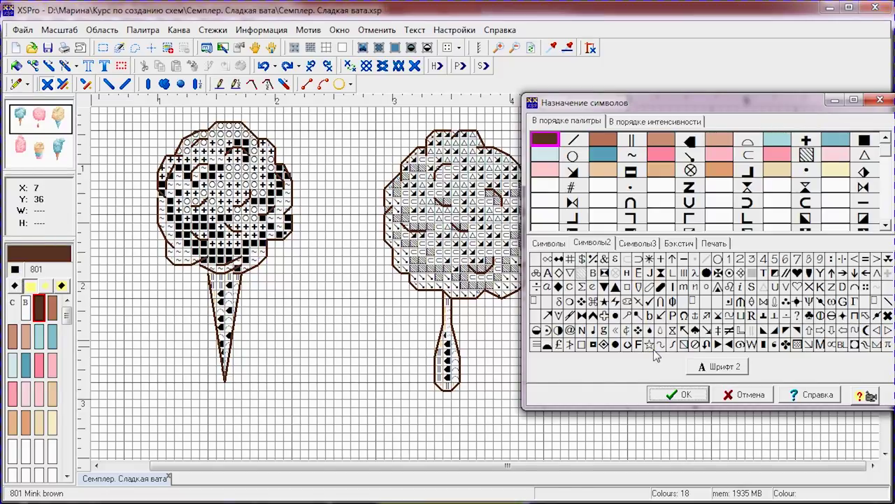
left_click_drag(639, 260, 864, 155)
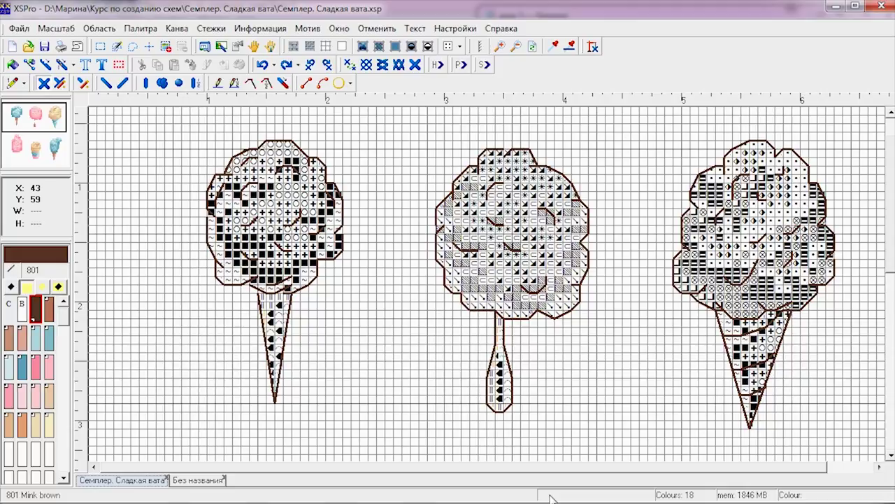
- Create a new colour variant of the sampler's palette and look at the list of variants
right_click(37, 311)
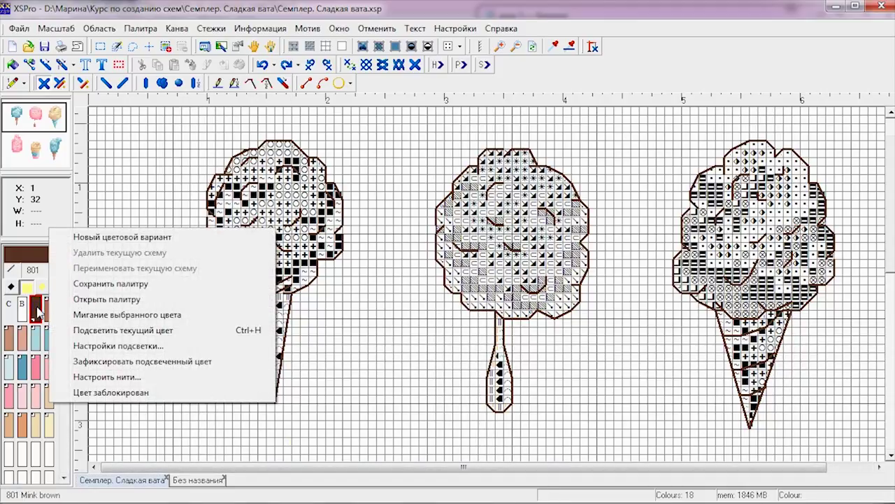
left_click(104, 237)
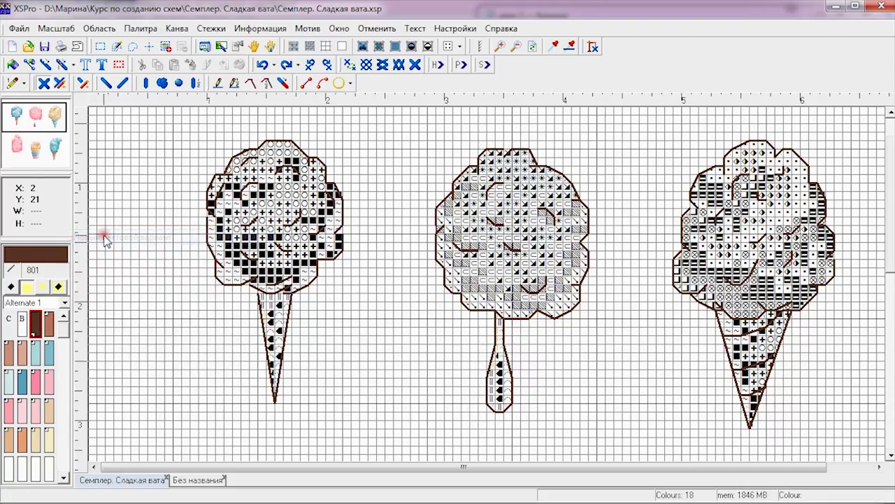
left_click(65, 303)
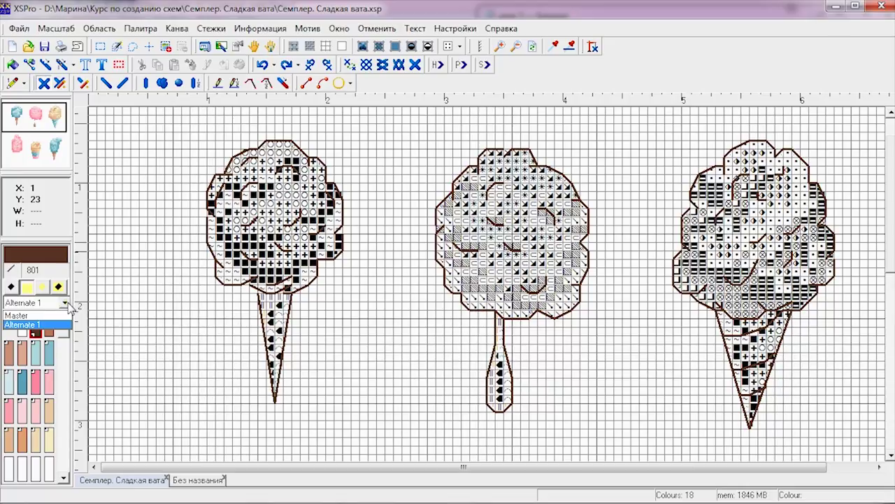
left_click(67, 305)
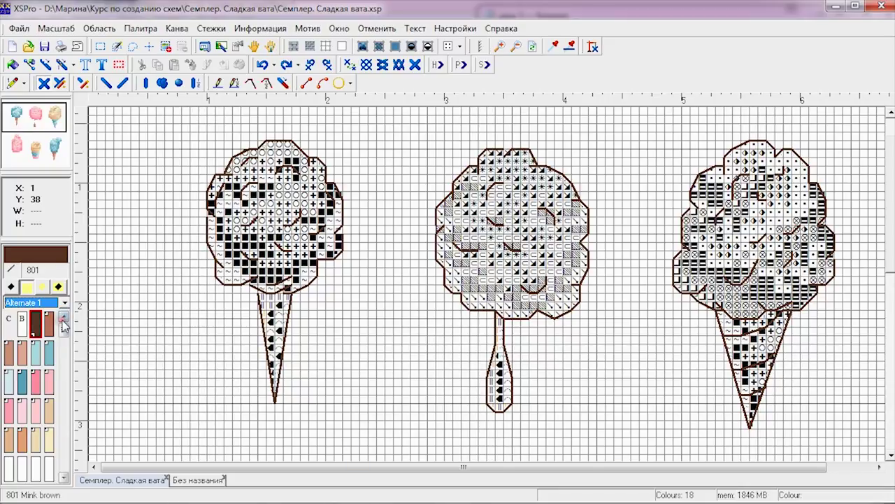
- Replace the dark brown 801 in the Alternate 1 palette with DMC 606 Red orange
double_click(35, 329)
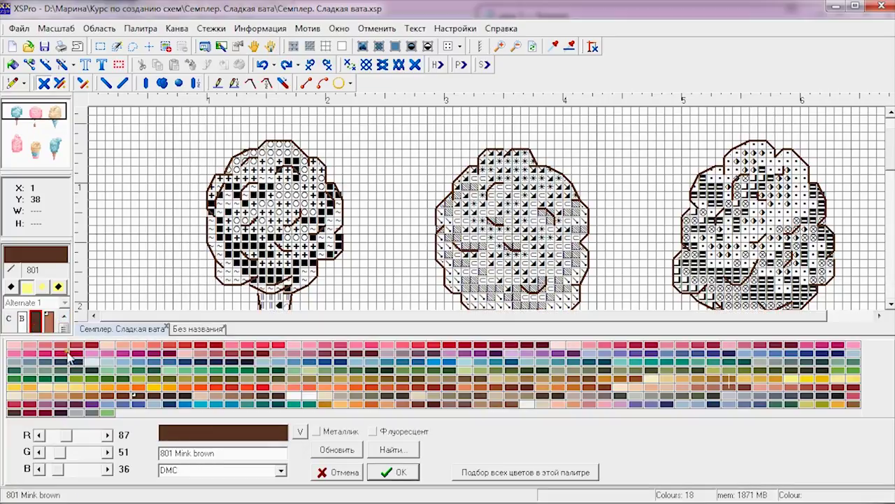
left_click(262, 388)
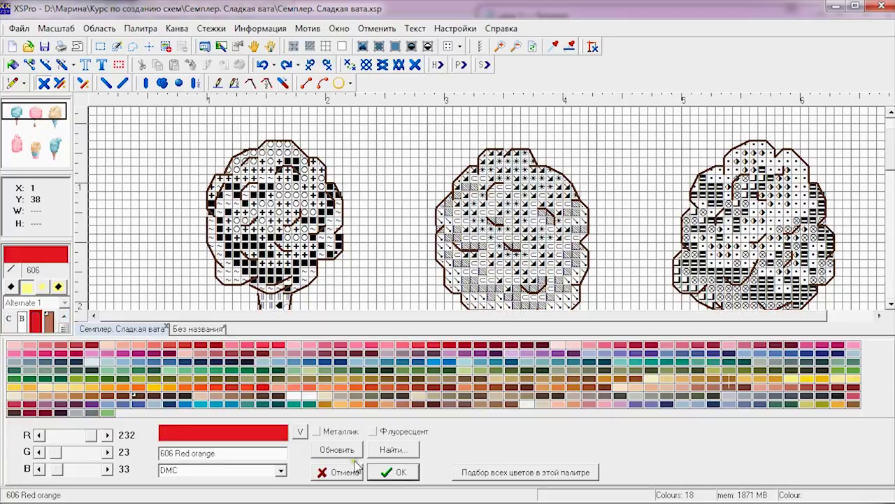
left_click(395, 472)
- Display the sampler as coloured stitches and compare its outlines by switching between the Master and Alternate 1 variants
left_click(412, 46)
left_click(515, 46)
left_click(64, 302)
left_click(63, 313)
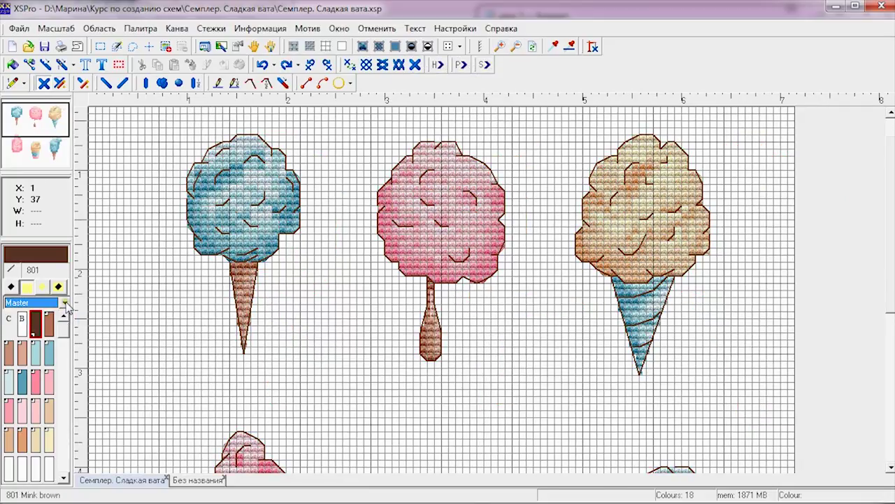
left_click(66, 303)
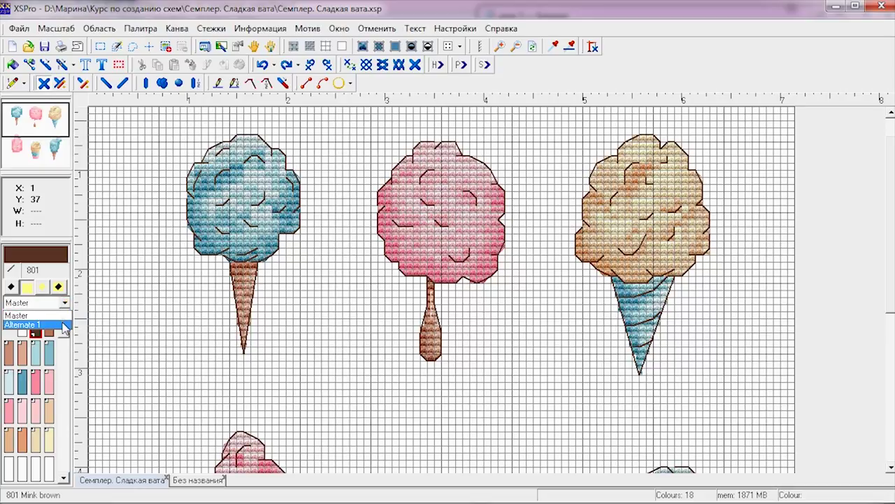
left_click(65, 326)
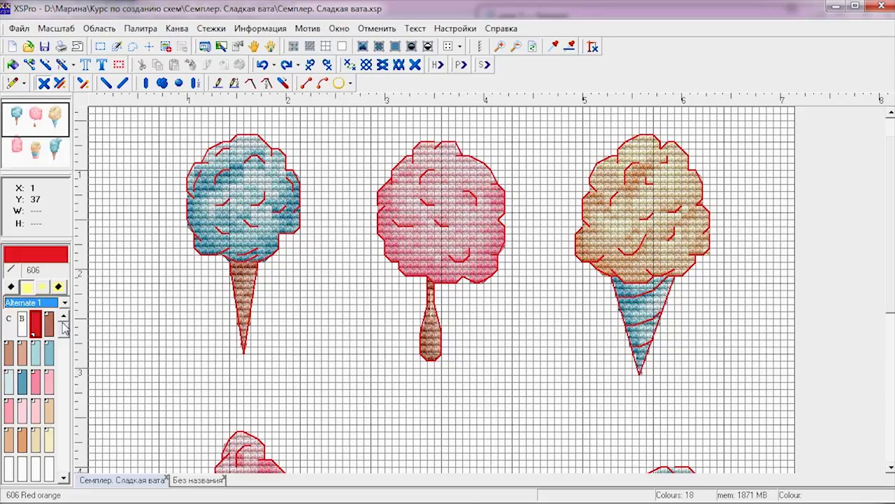
left_click(64, 302)
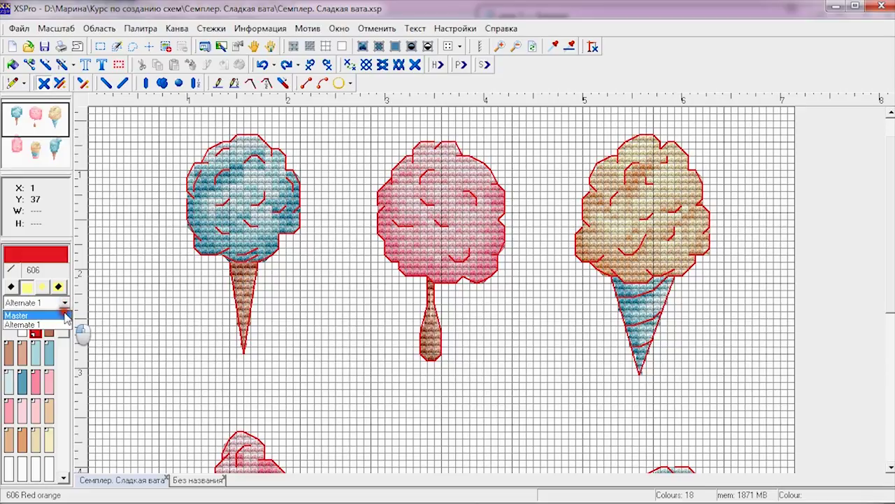
left_click(66, 317)
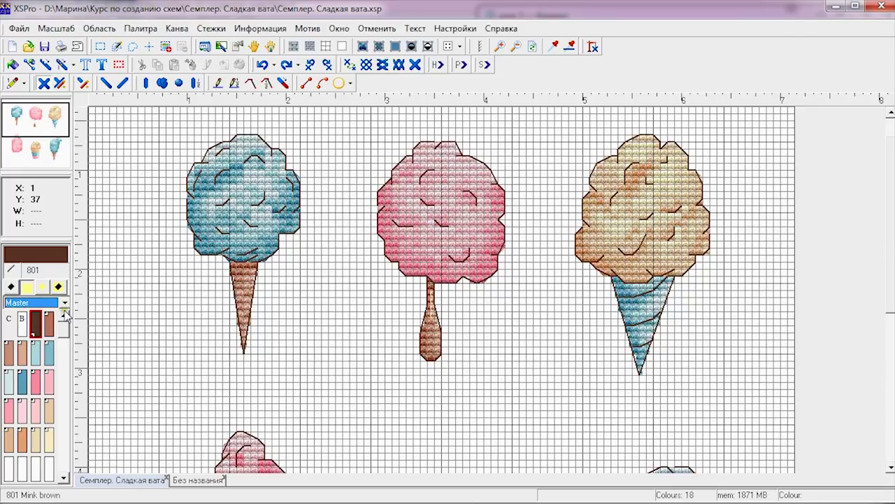
left_click(64, 303)
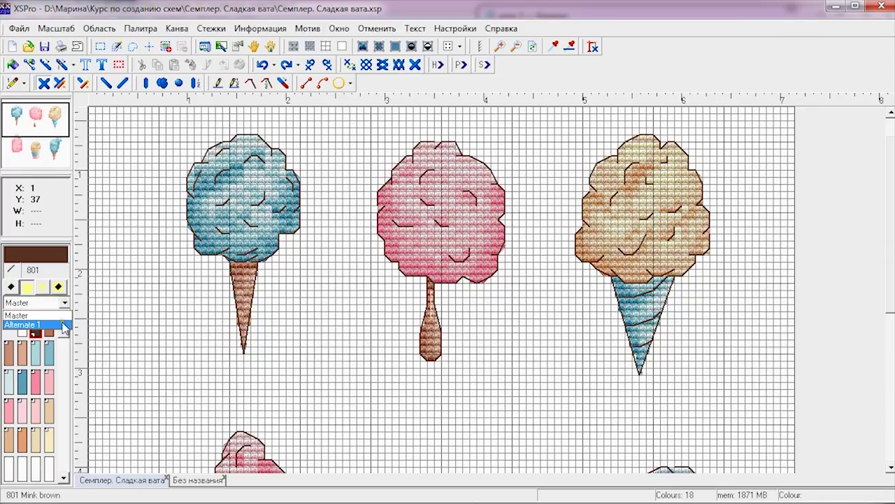
left_click(64, 326)
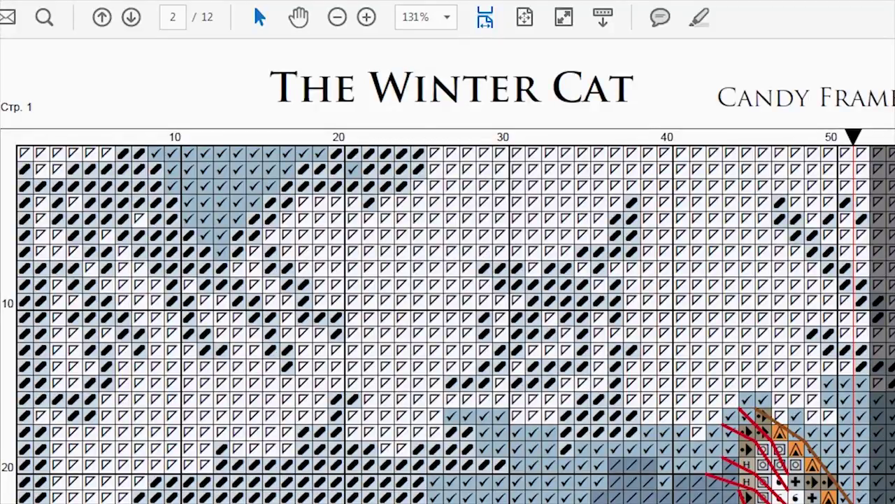
- Examine the symbols and coloured backstitch lines on pages 2 and 3 of The Winter Cat chart in the PDF viewer
scroll(448, 270, "down", 5)
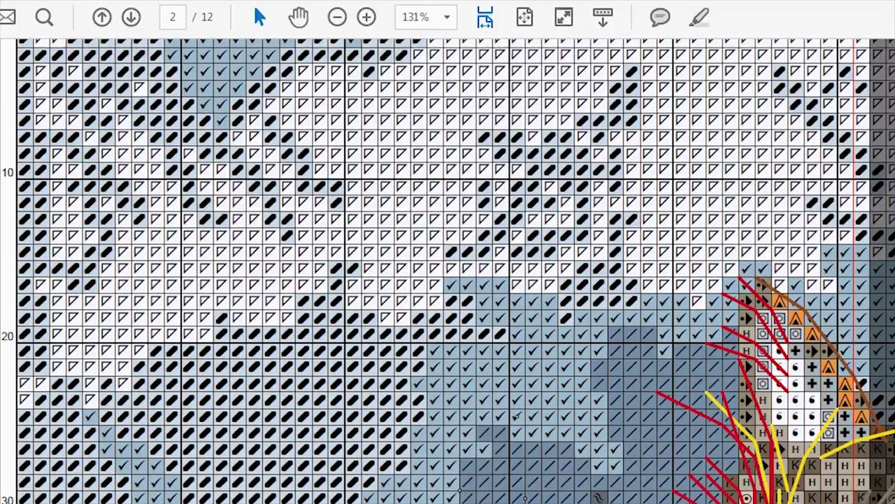
scroll(447, 270, "down", 1)
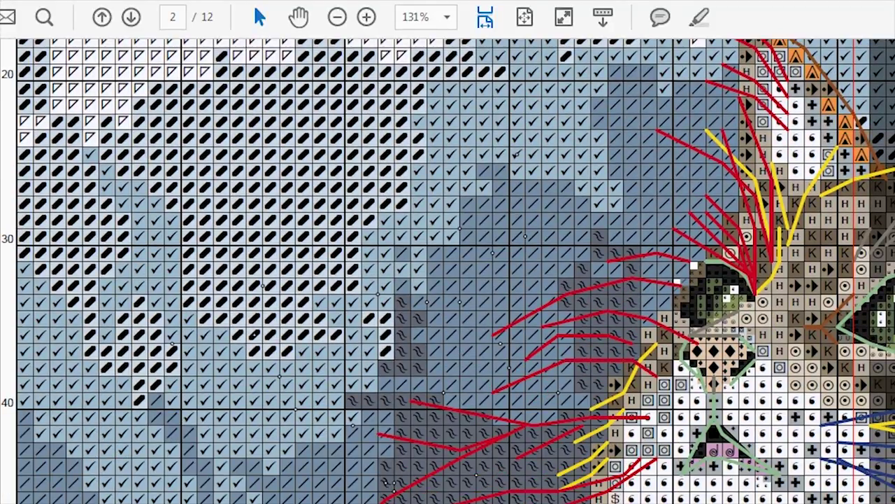
scroll(448, 270, "down", 10)
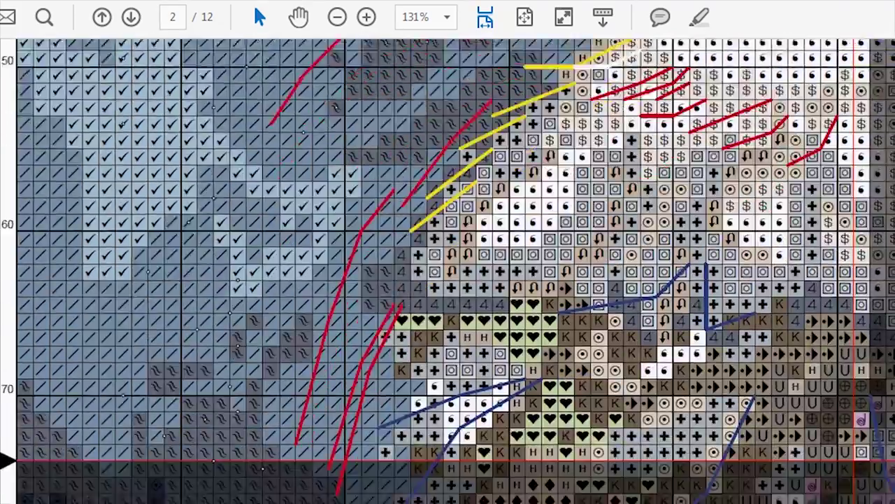
scroll(448, 270, "down", 12)
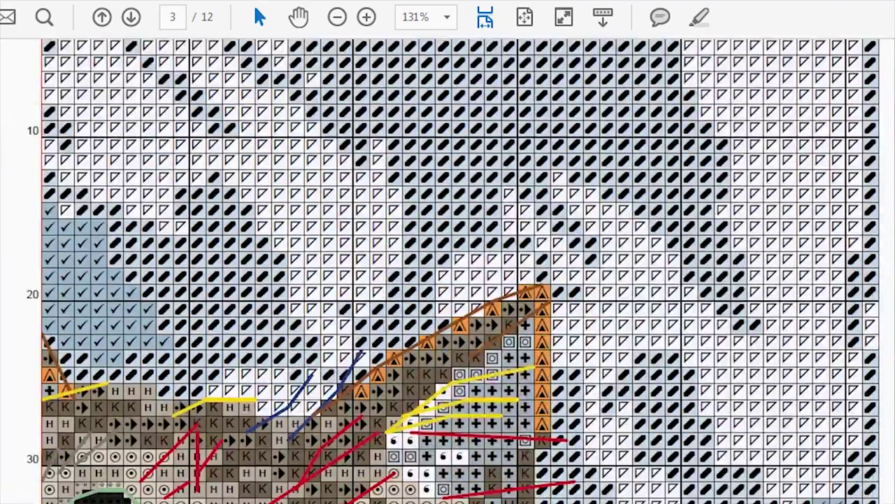
scroll(447, 270, "down", 2)
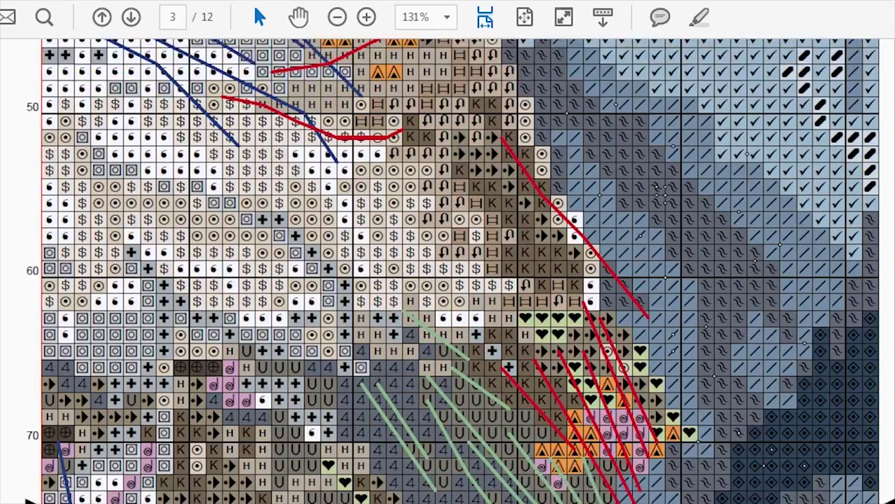